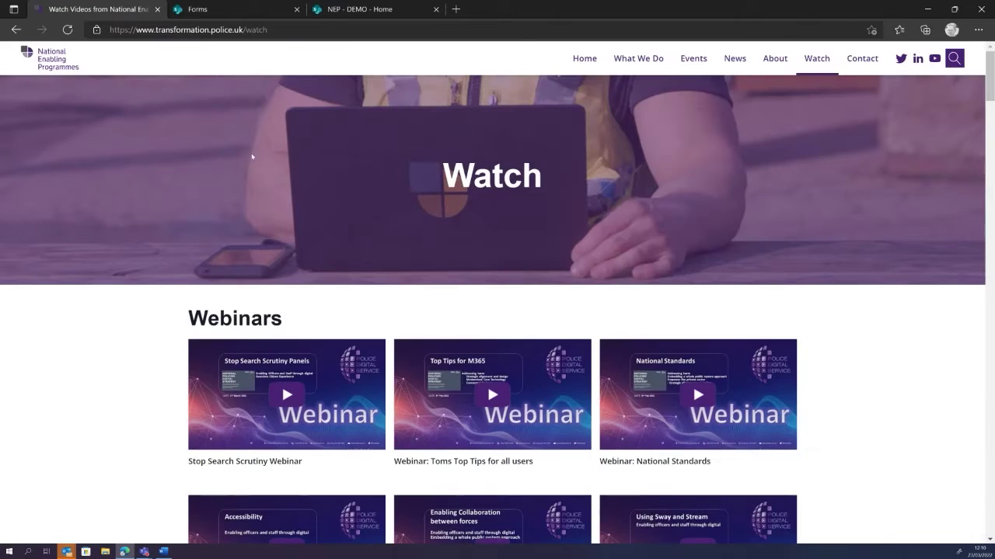
# - Return to the Using Microsoft 365 site, view the PDS Hub home page, and reopen the Webinars on Demand page
pyautogui.click(16, 29)
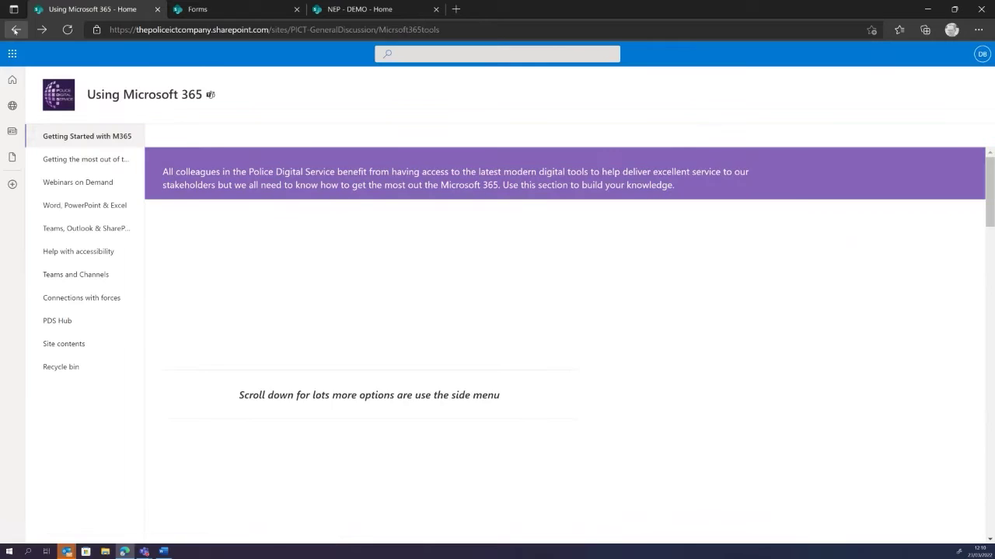
pyautogui.click(57, 321)
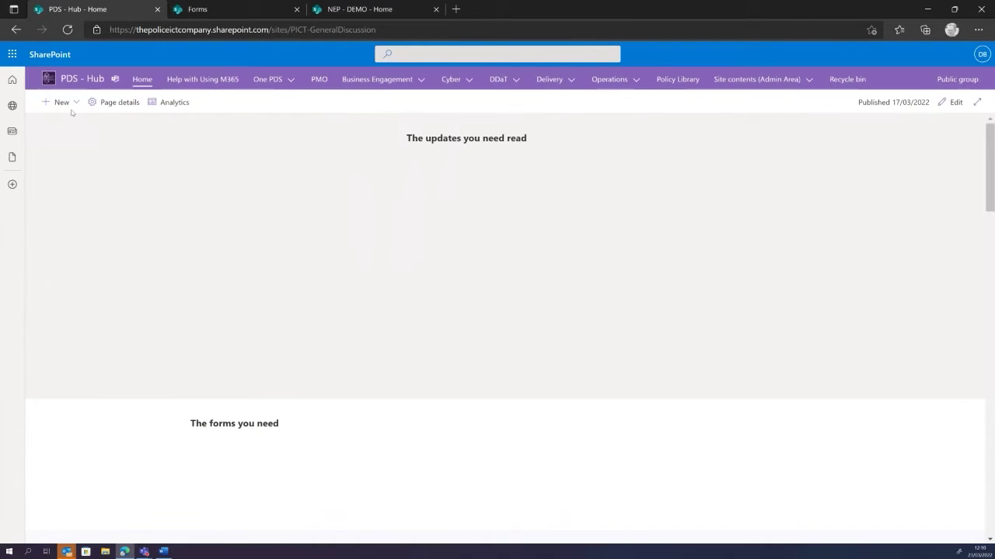
pyautogui.click(17, 29)
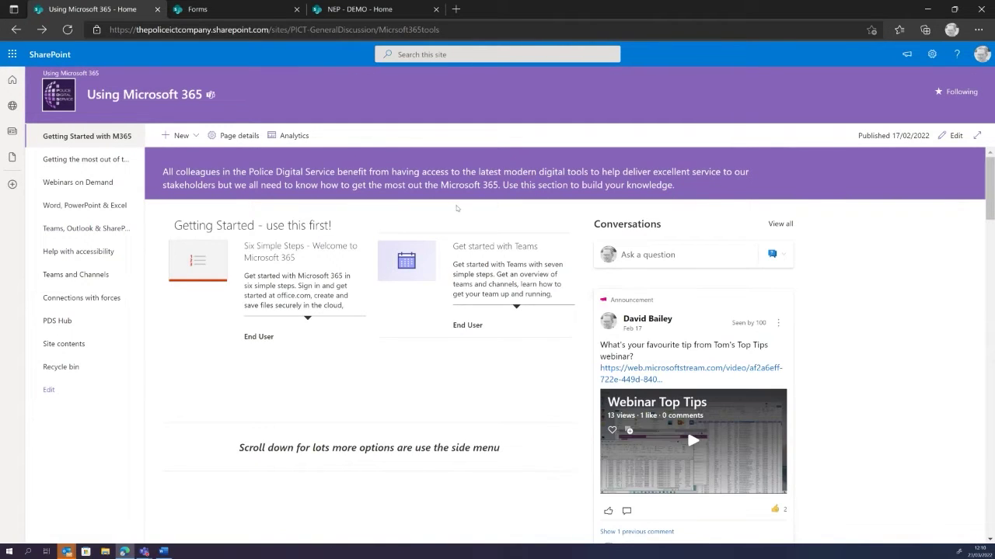
pyautogui.click(91, 185)
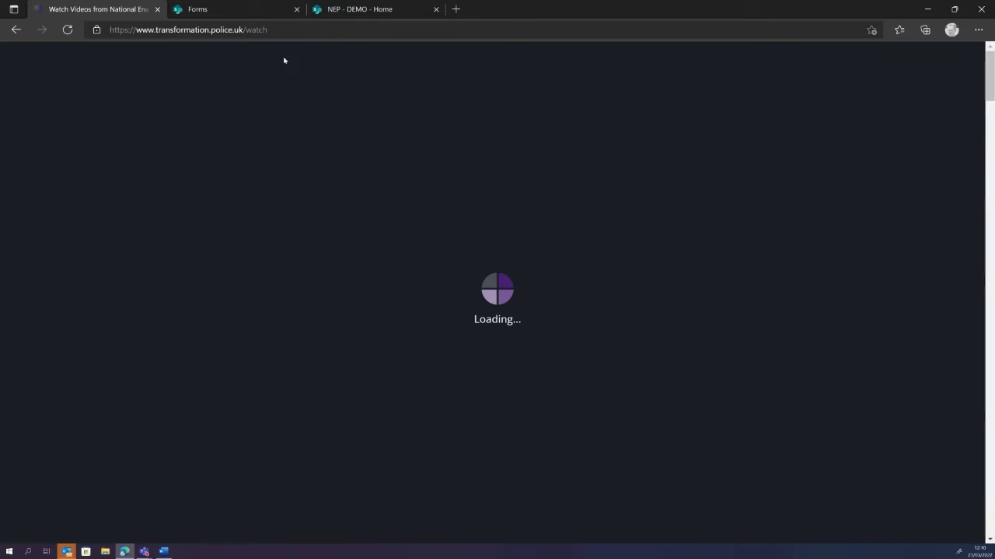
# - Add the Microsoft 365 learning pathways web part to the first section of the NEP - DEMO home page and republish the page
pyautogui.click(355, 9)
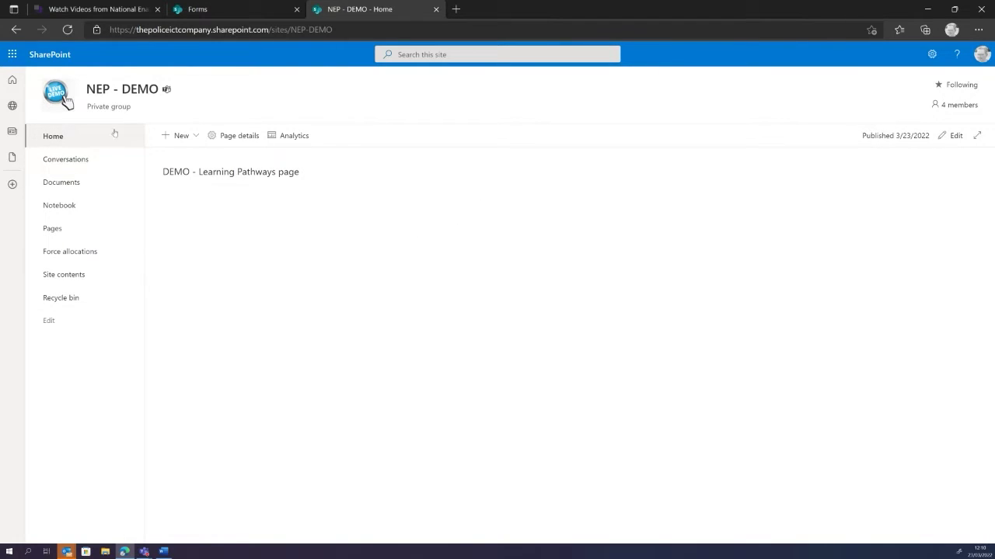
pyautogui.click(957, 135)
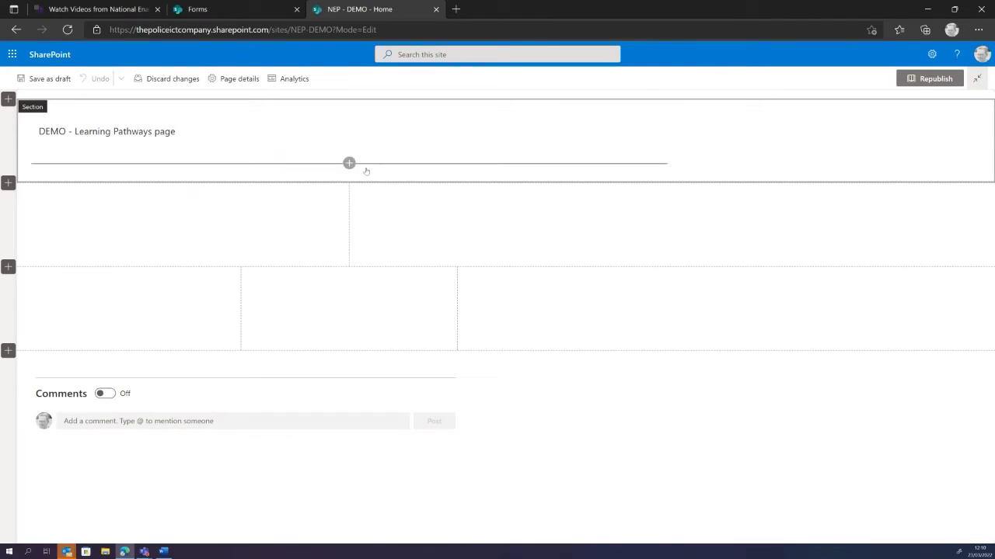
pyautogui.click(349, 164)
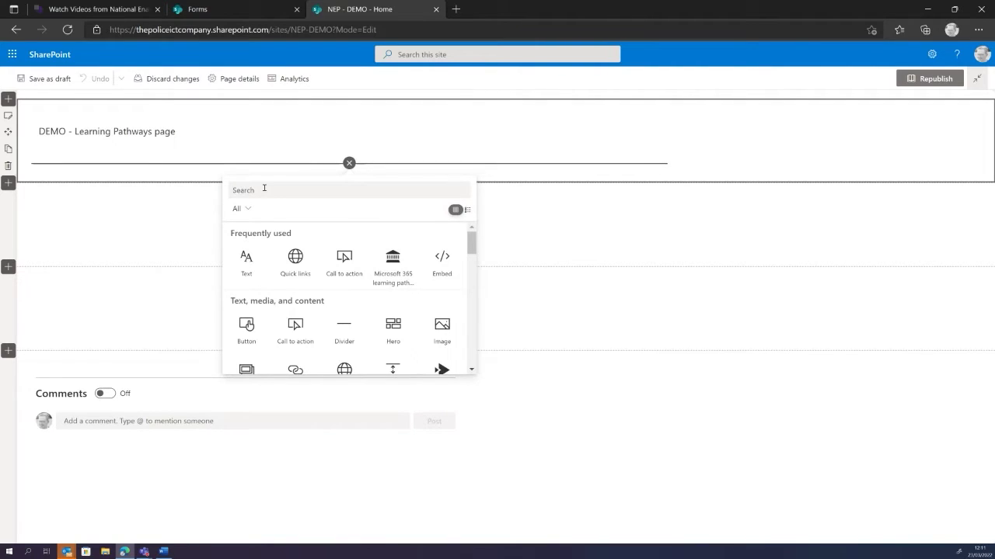
pyautogui.write('Learn')
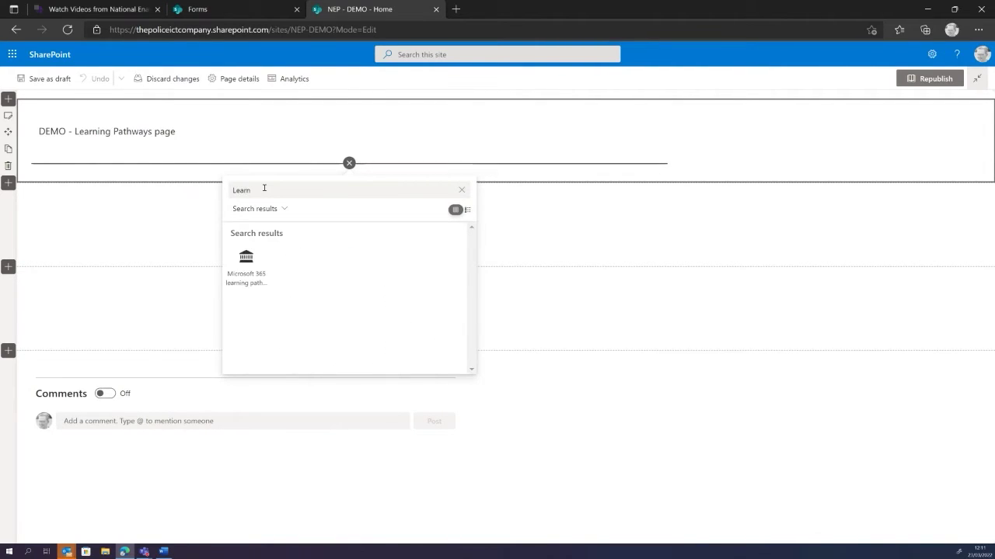
pyautogui.click(254, 267)
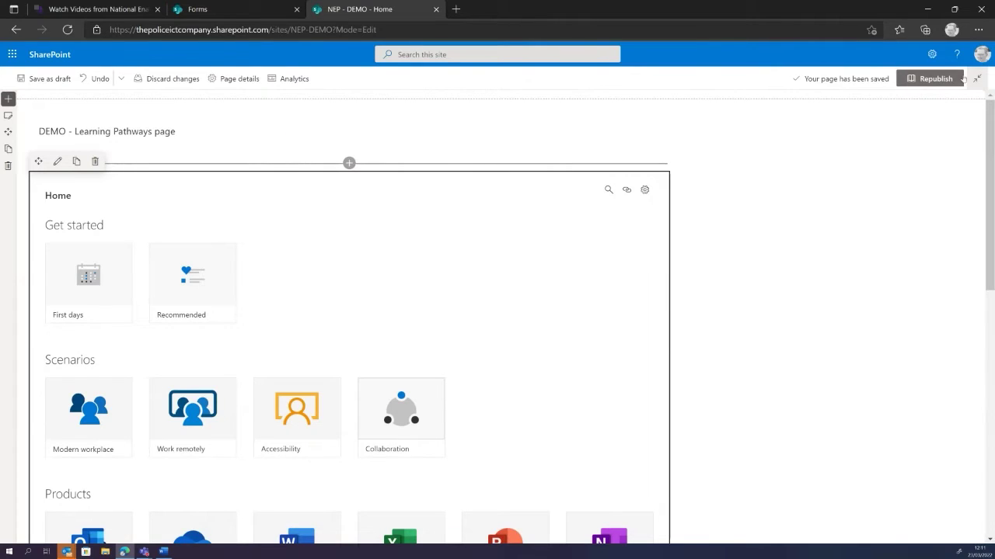
pyautogui.click(932, 79)
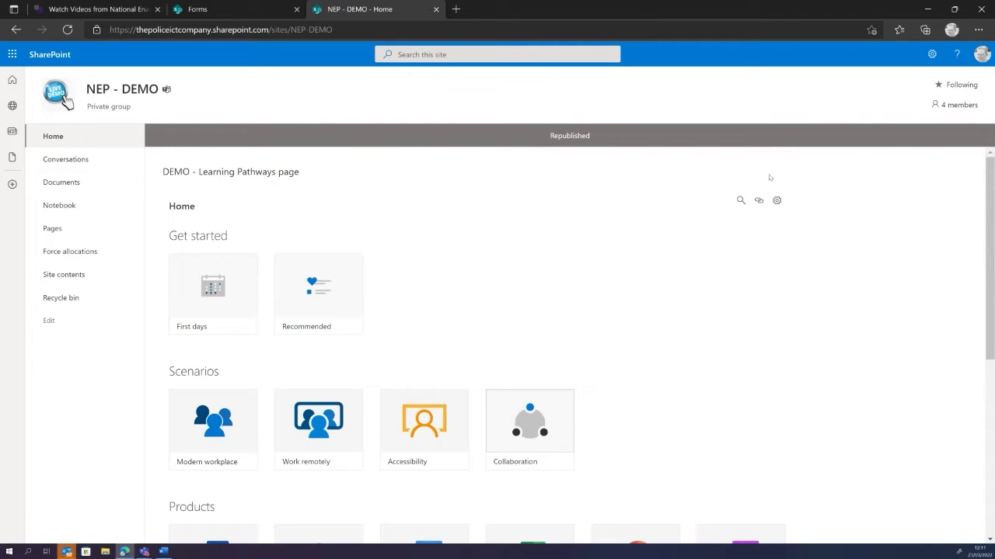
# - View the Six Simple Steps - Welcome to Microsoft 365 playlist under First days, and return to the web part's Home view
pyautogui.scroll(-4, 610, 275)
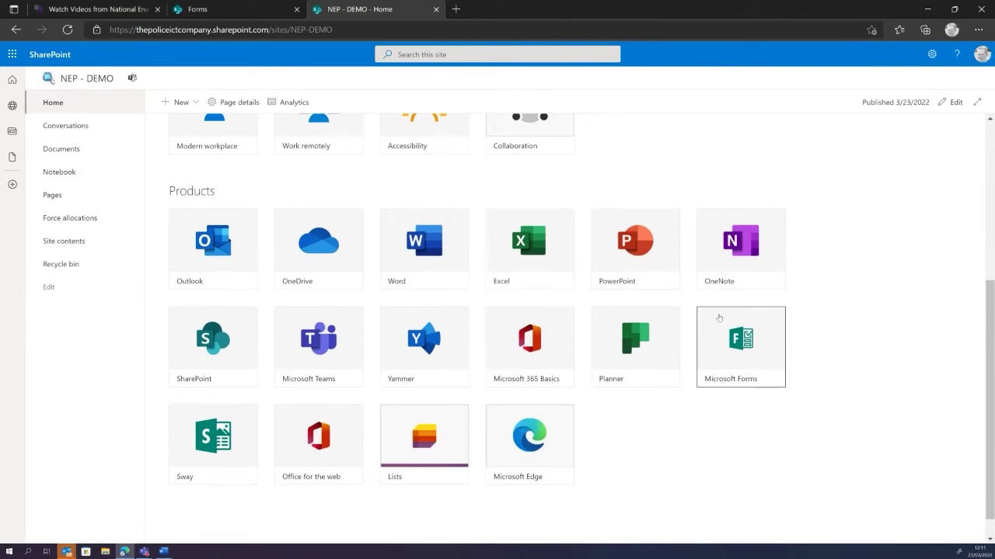
pyautogui.scroll(4, 696, 320)
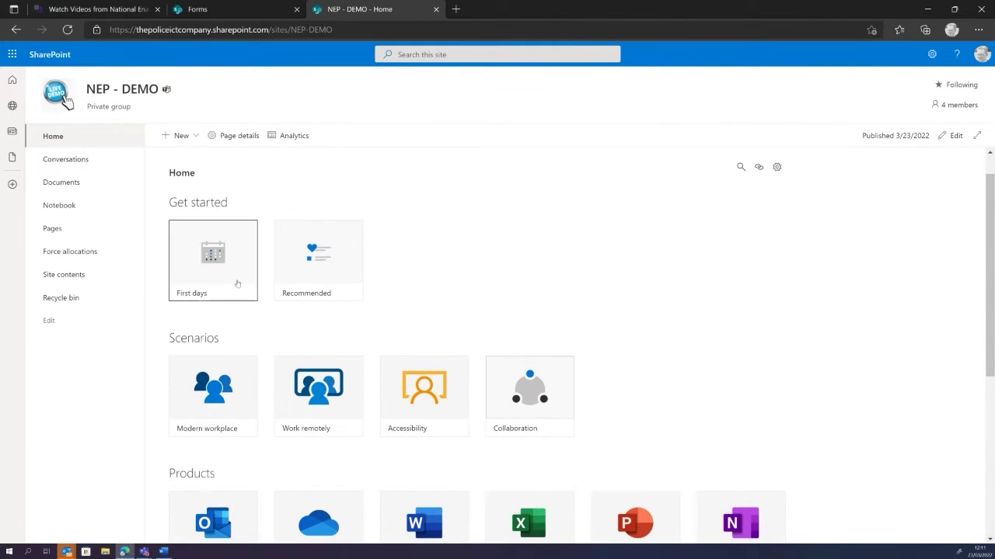
pyautogui.click(224, 264)
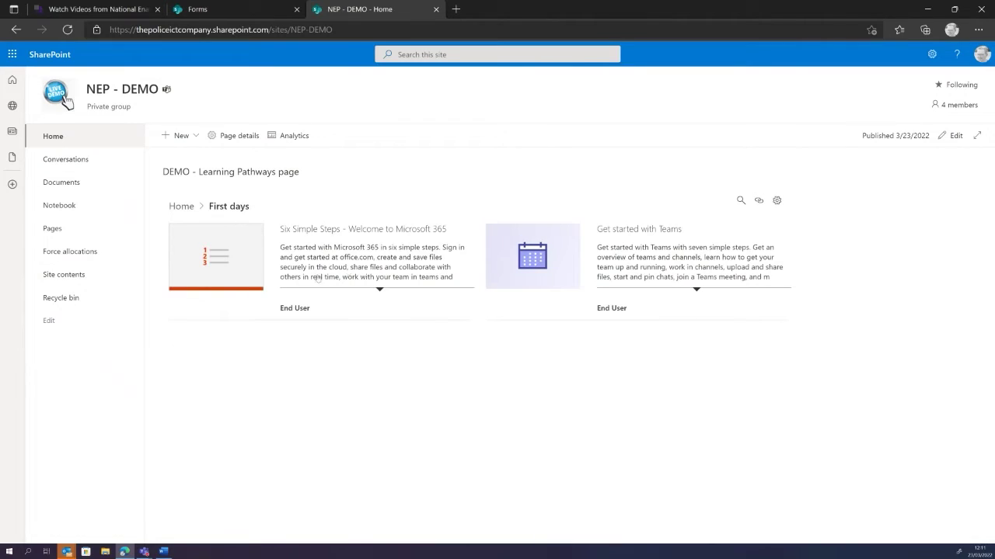
pyautogui.click(217, 261)
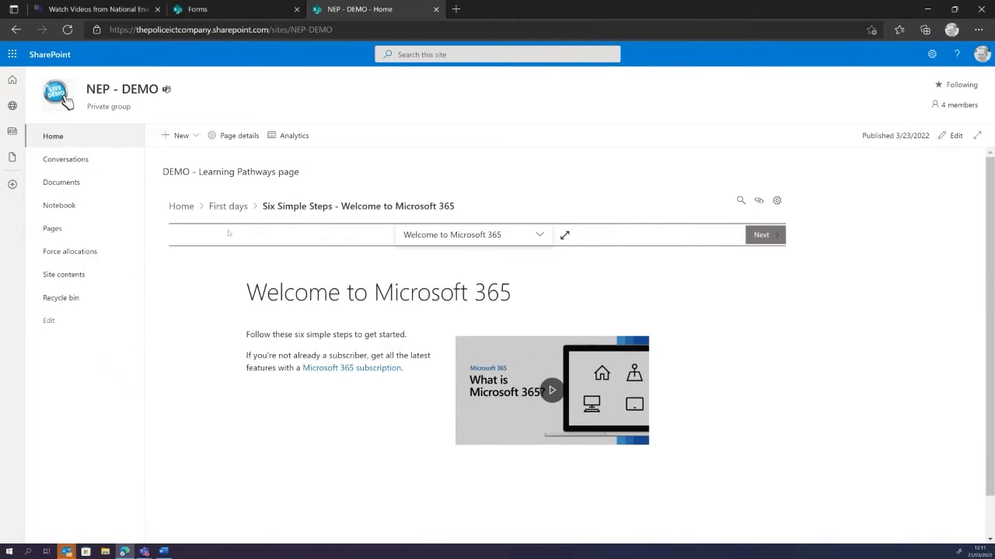
pyautogui.click(15, 29)
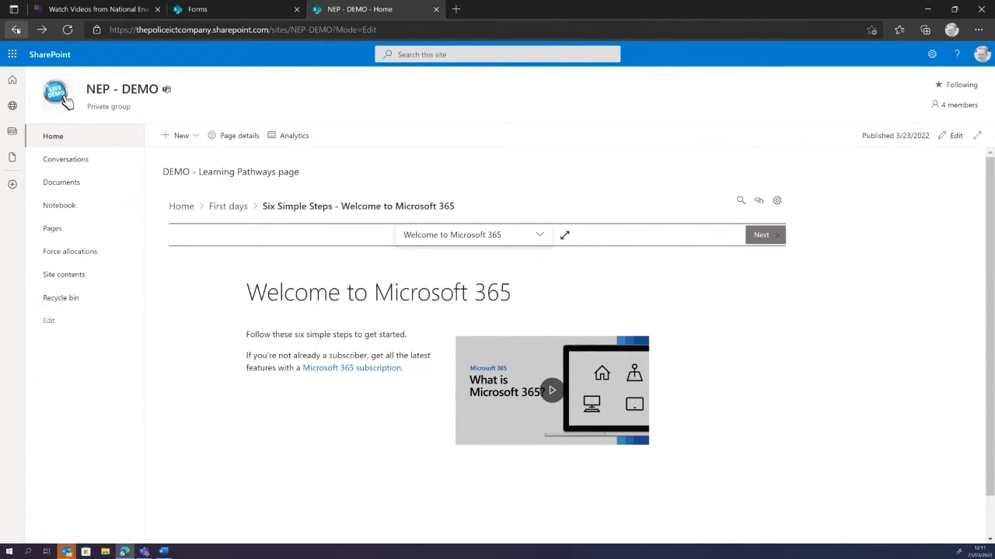
pyautogui.click(15, 30)
pyautogui.click(244, 208)
pyautogui.click(186, 207)
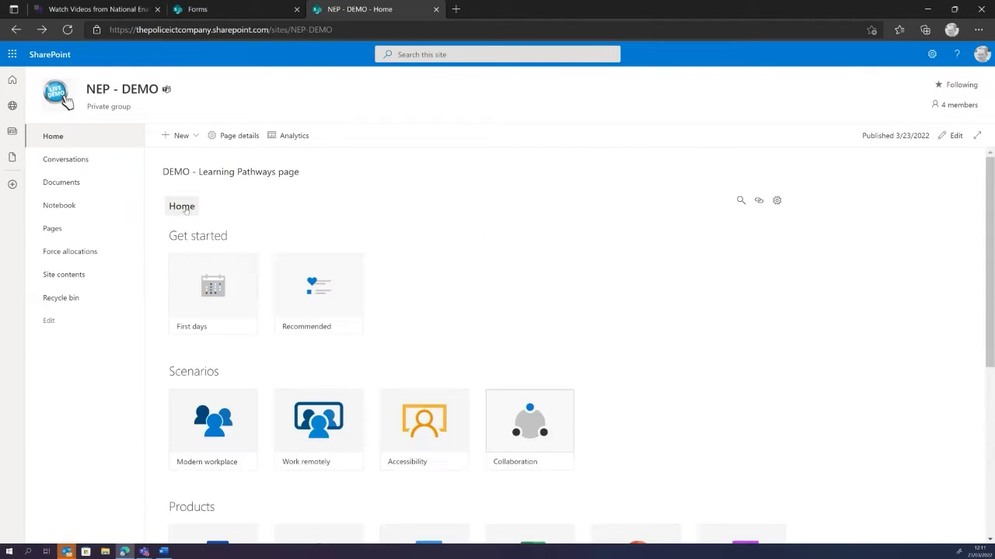
# - Look through the Word training playlists under Products, and return to the web part's Home view to review the product list
pyautogui.scroll(-4, 479, 283)
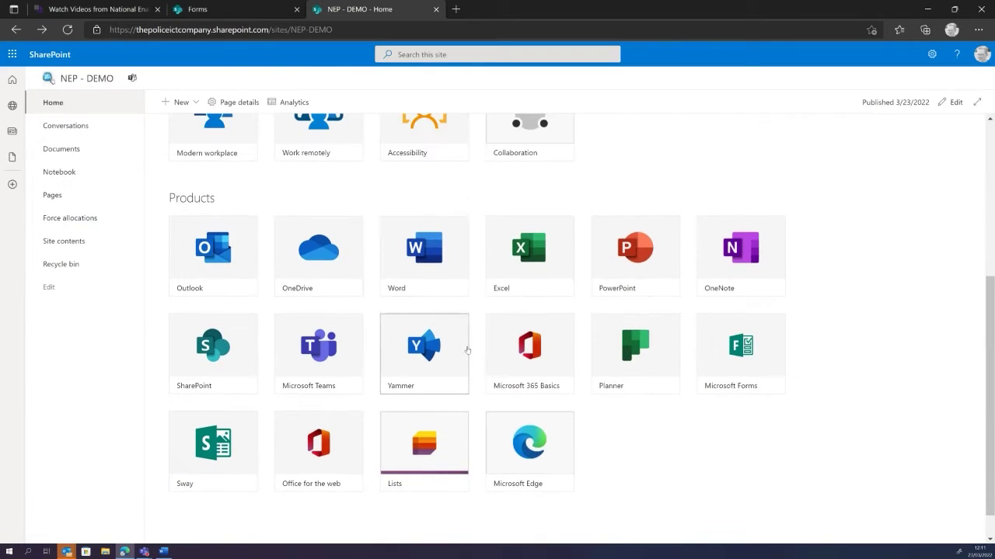
pyautogui.click(429, 251)
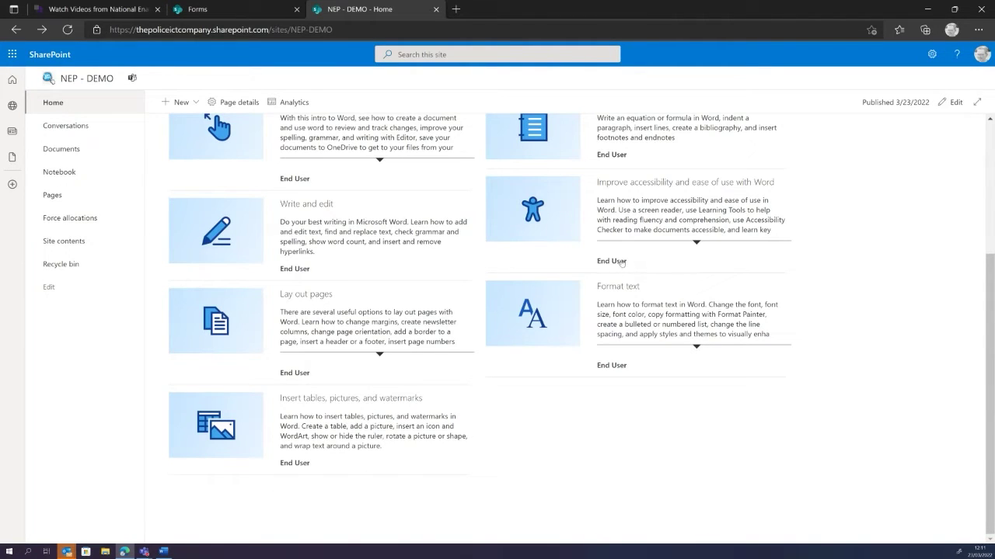
pyautogui.scroll(5, 488, 217)
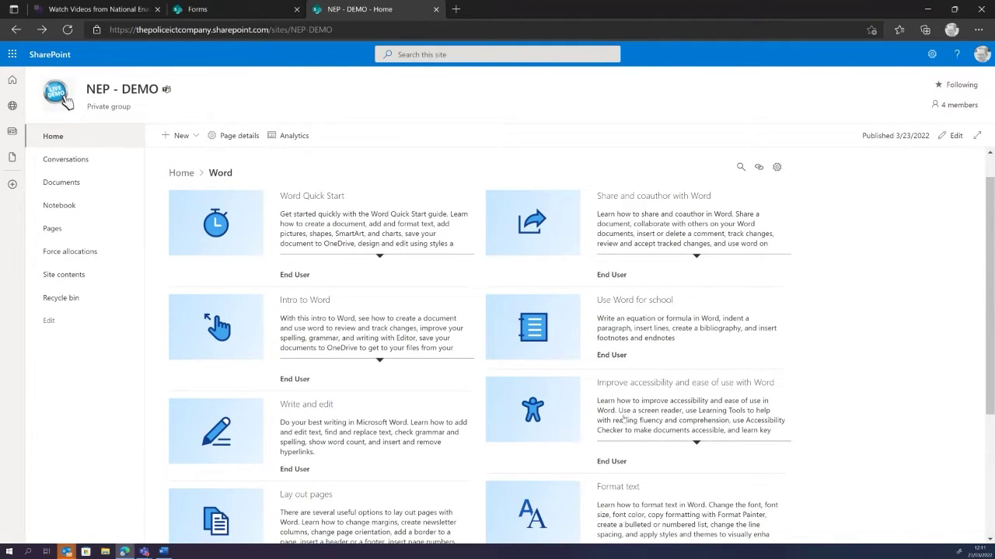
pyautogui.click(181, 173)
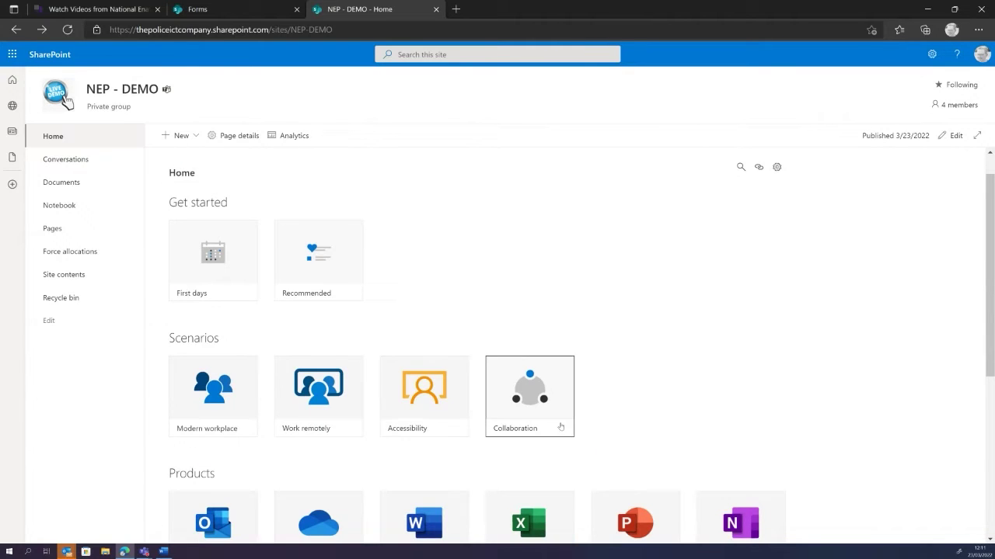
pyautogui.scroll(-4, 655, 396)
pyautogui.scroll(1, 509, 442)
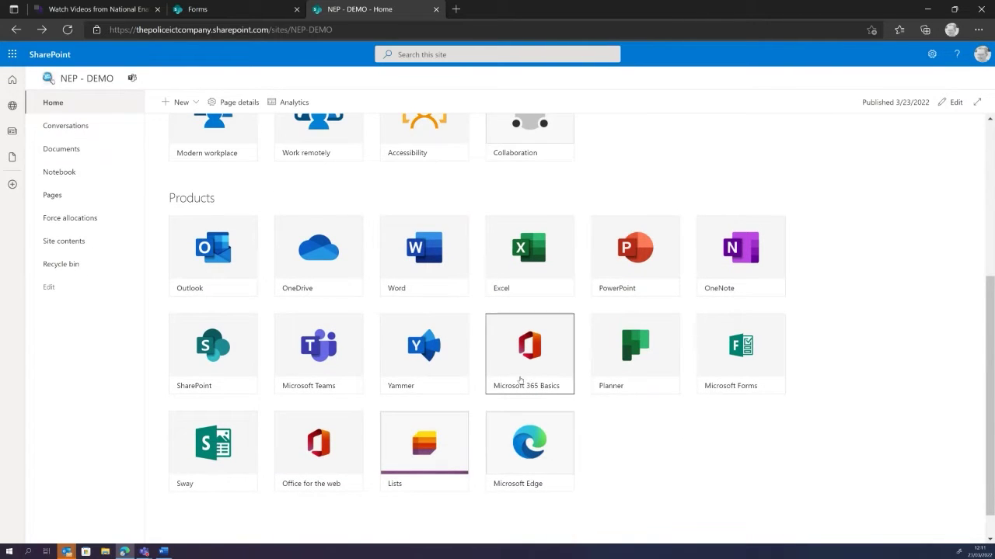
# - Put the page into edit mode and open the administration page of the learning pathways web part
pyautogui.scroll(4, 517, 380)
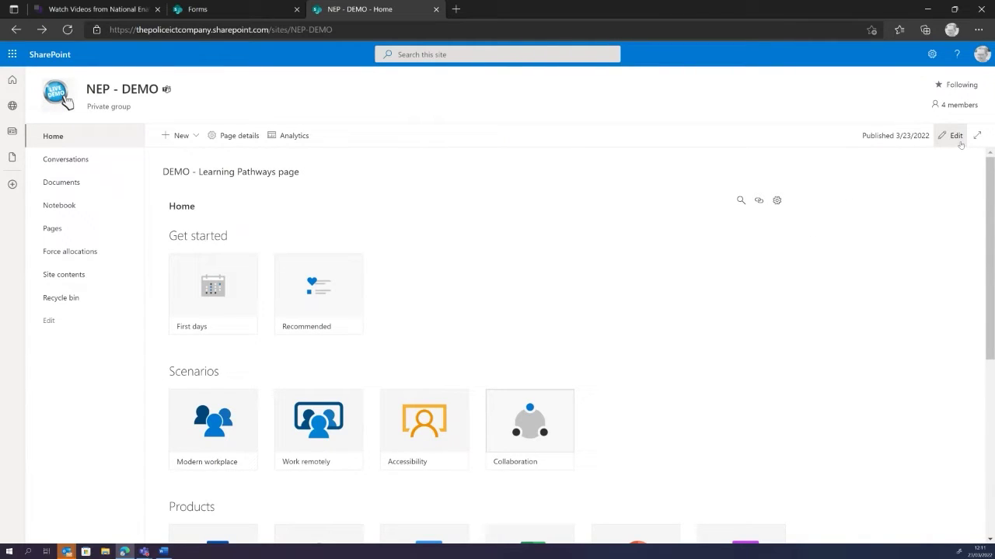
pyautogui.click(955, 137)
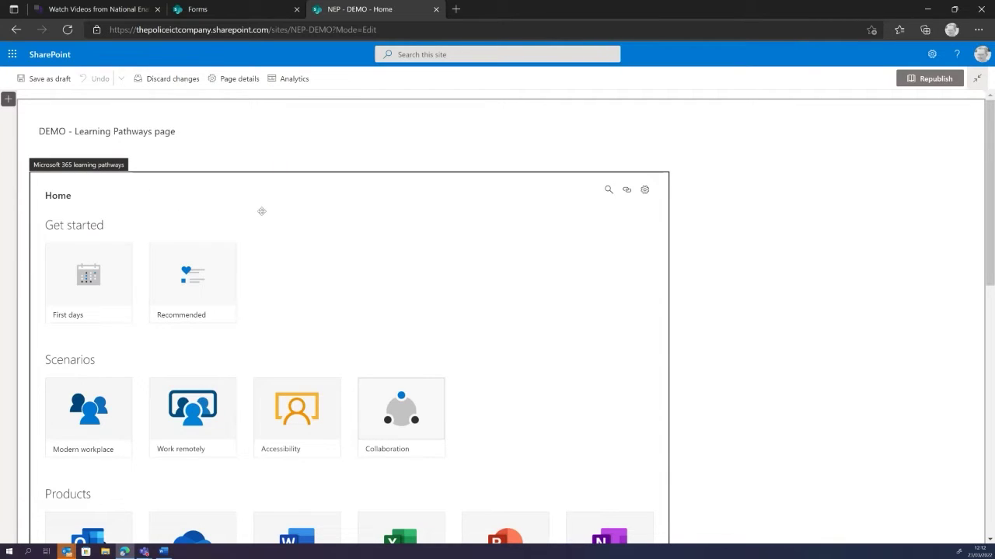
pyautogui.click(126, 192)
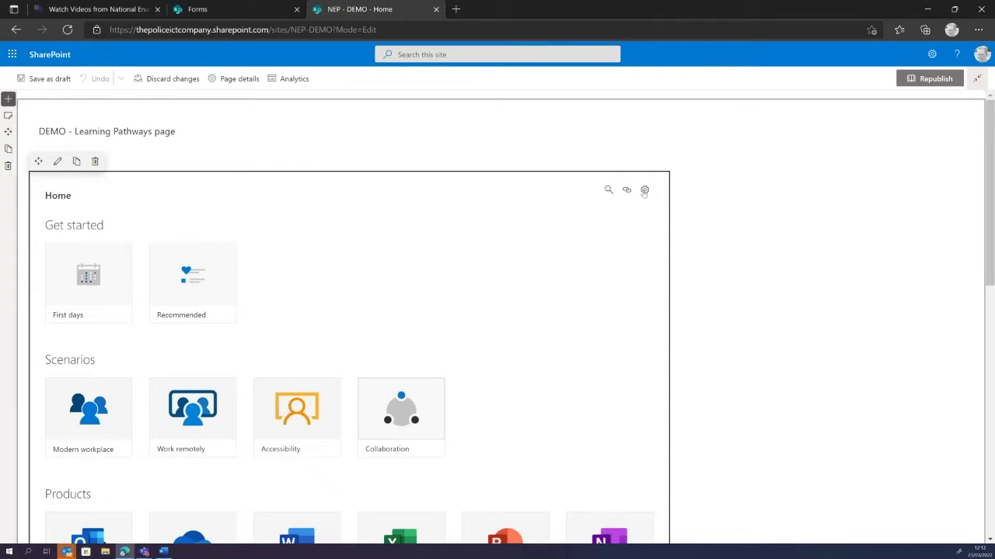
pyautogui.click(644, 191)
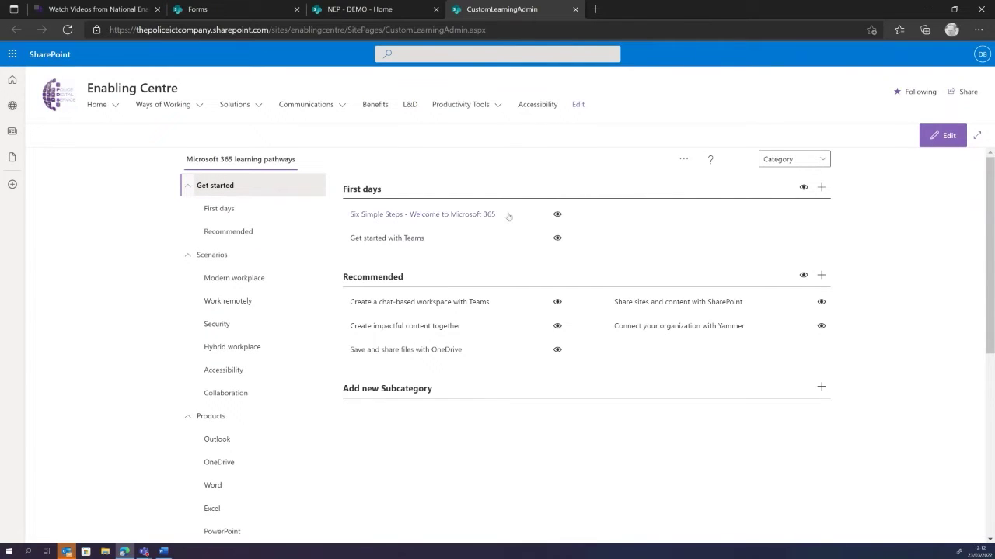
# - Review the learning content listed under First days, Recommended, Work remotely, Accessibility and Products
pyautogui.click(211, 217)
pyautogui.click(217, 233)
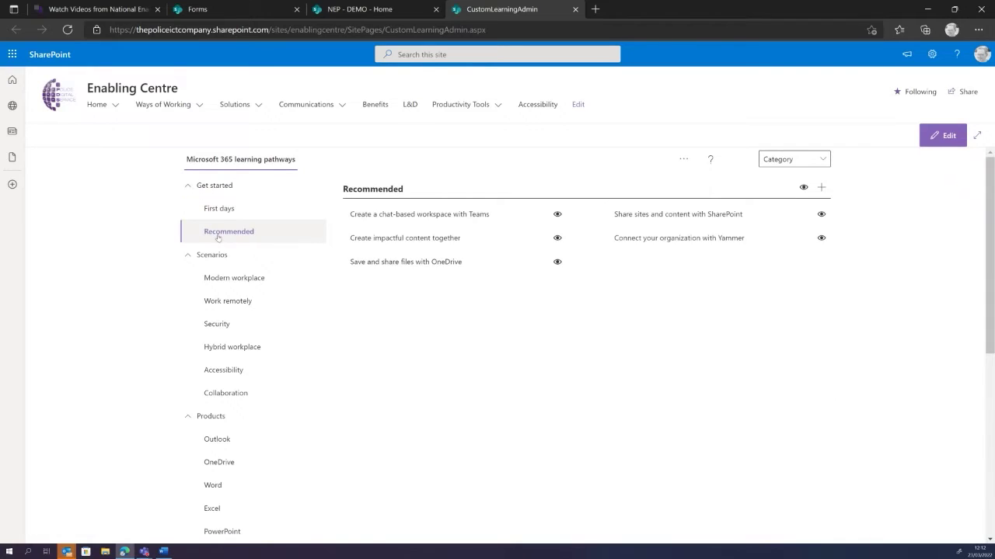
pyautogui.click(229, 301)
pyautogui.click(253, 380)
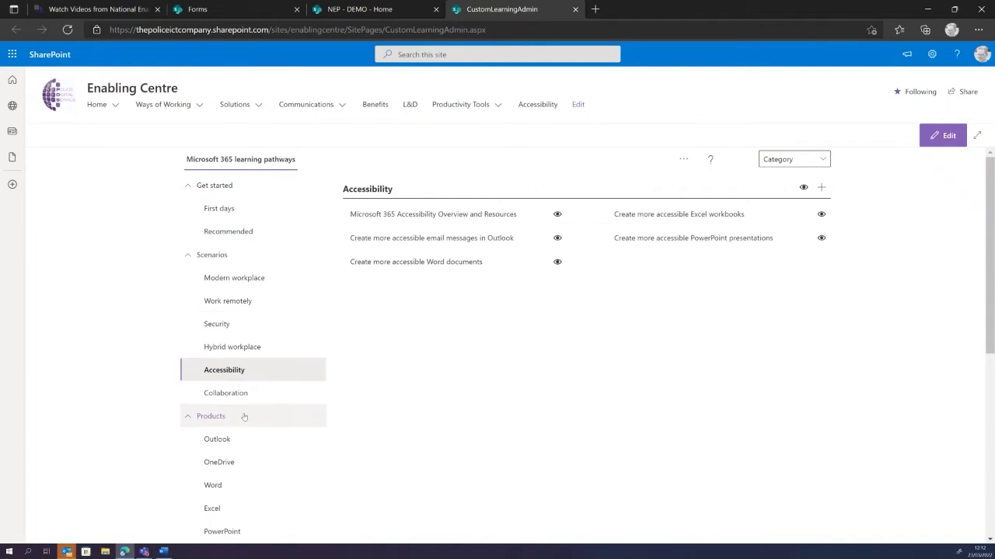
pyautogui.click(240, 423)
# - Toggle the visibility of the People and connections playlist under Outlook, and close the administration page
pyautogui.click(219, 440)
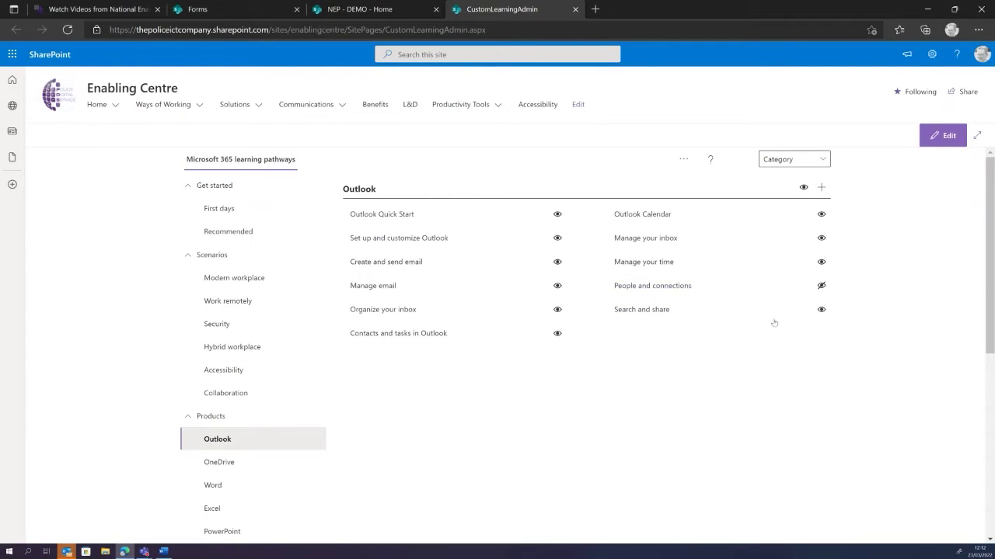
pyautogui.click(821, 286)
pyautogui.click(575, 9)
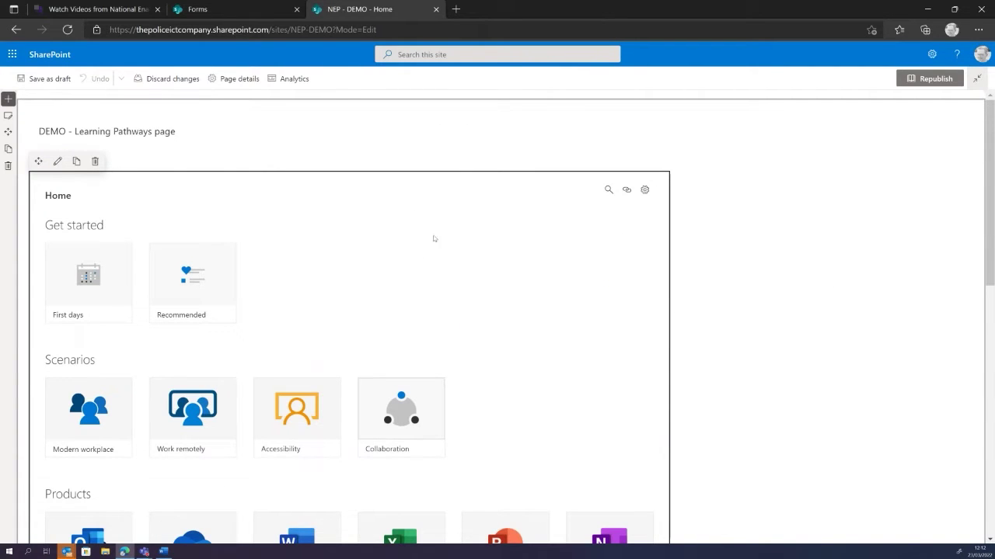
pyautogui.scroll(-6, 455, 246)
pyautogui.scroll(6, 484, 251)
pyautogui.scroll(-7, 552, 281)
pyautogui.scroll(7, 551, 295)
pyautogui.scroll(-7, 547, 324)
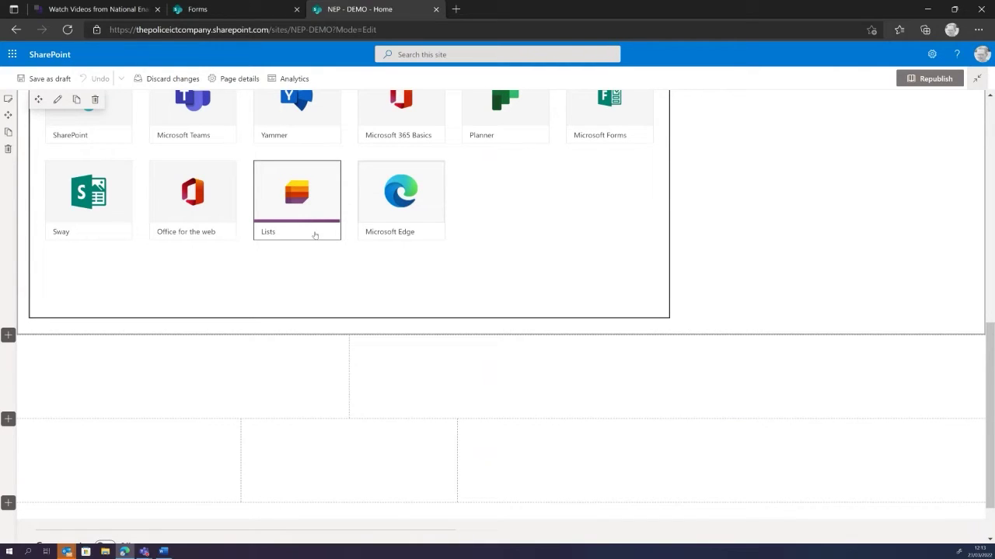
pyautogui.scroll(7, 322, 226)
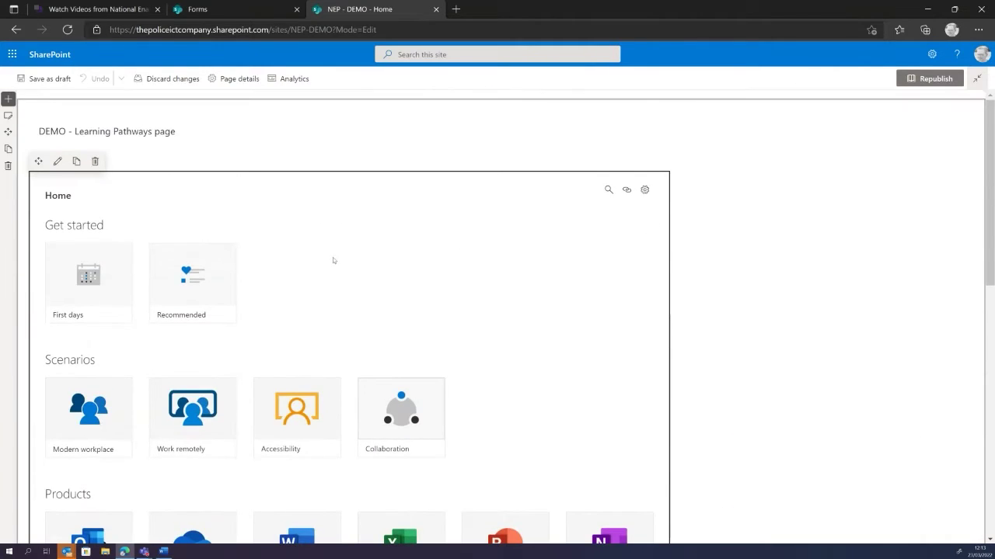
# - Set the learning pathways web part's title to First Steps and its learning source to Microsoft 365 learning pathways
pyautogui.click(57, 162)
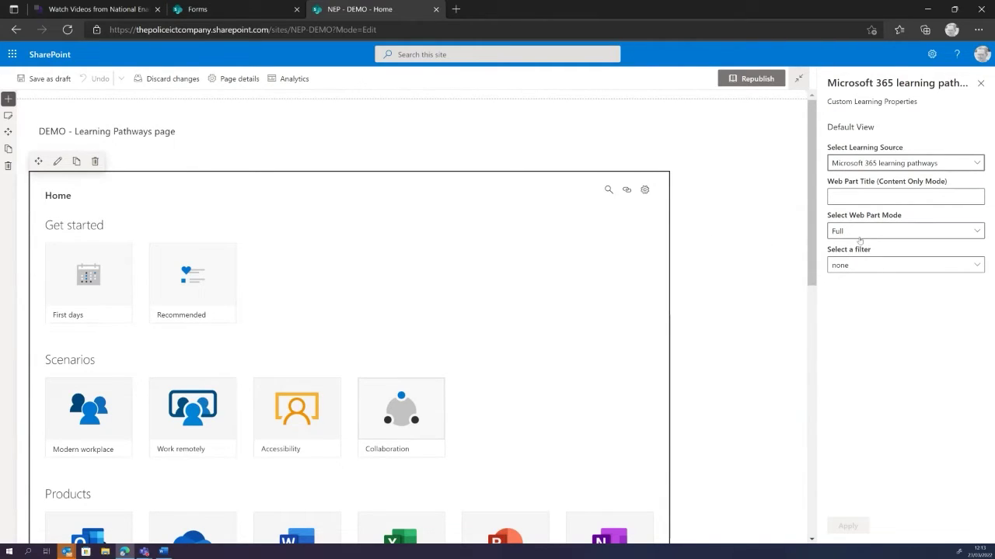
pyautogui.click(878, 198)
pyautogui.write('First Steps')
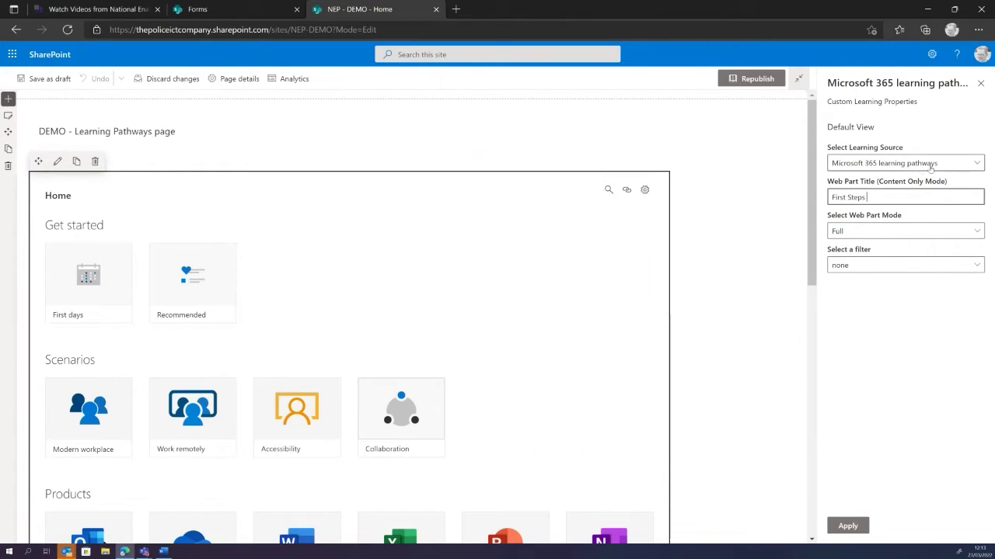
pyautogui.click(971, 165)
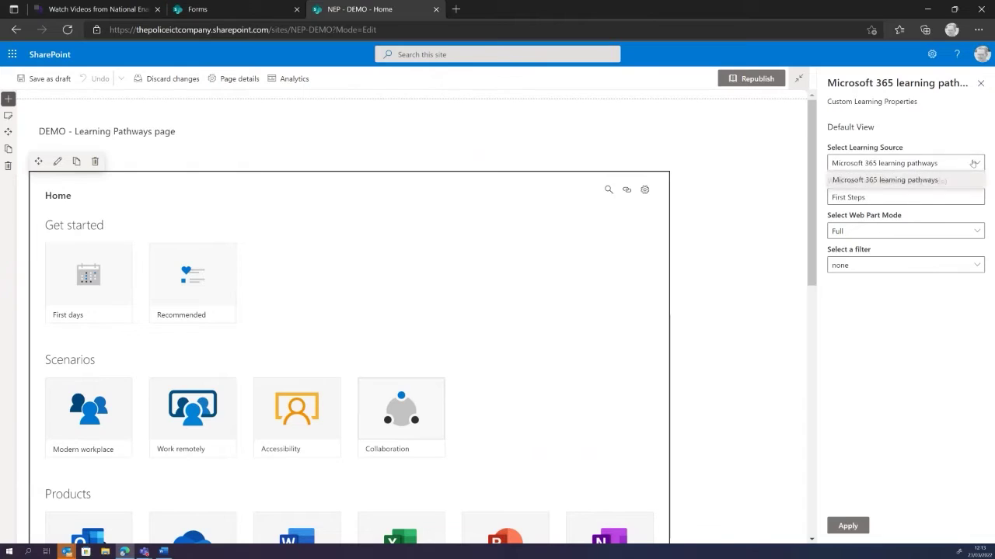
pyautogui.click(930, 181)
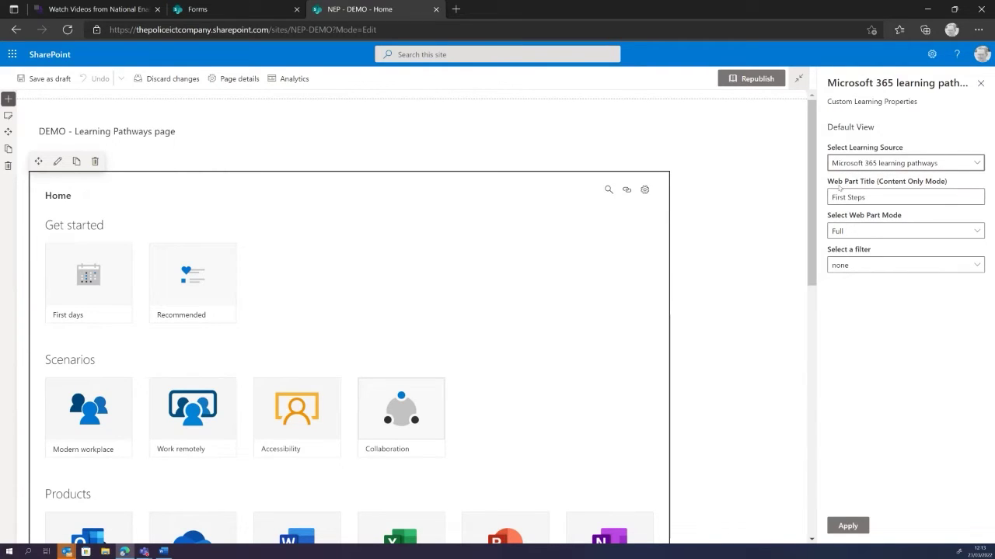
# - Set the web part mode to Content Only and keep the filter set to none
pyautogui.click(878, 197)
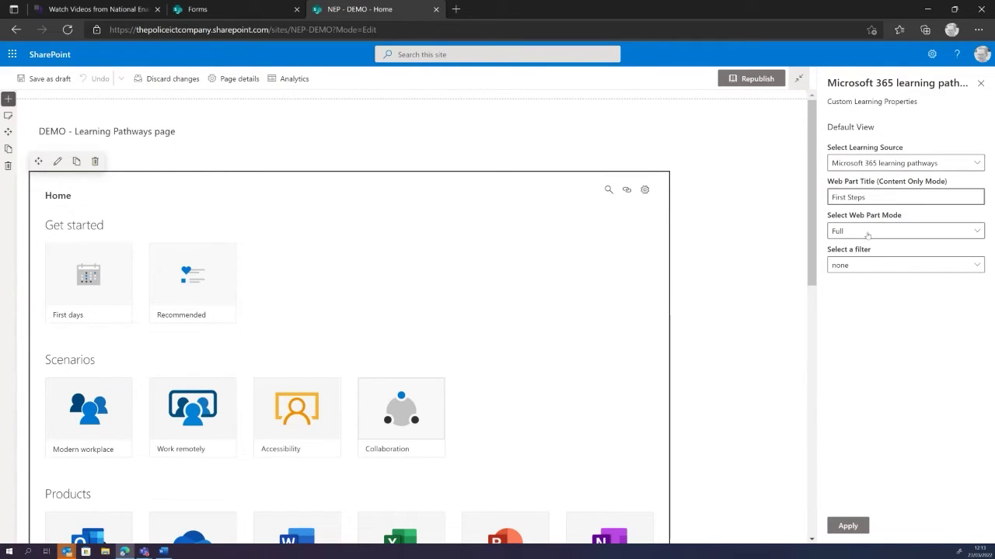
pyautogui.click(865, 232)
pyautogui.click(866, 266)
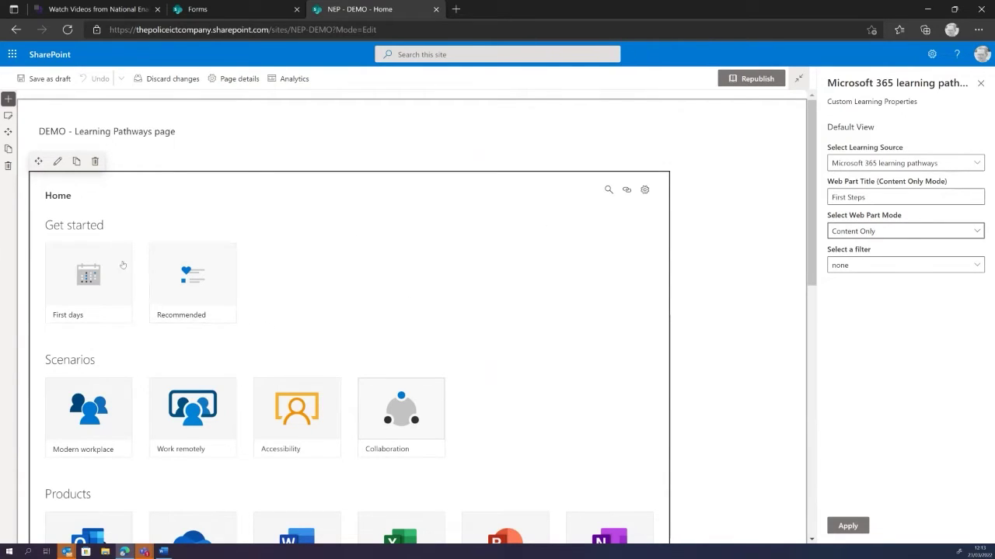
pyautogui.click(889, 266)
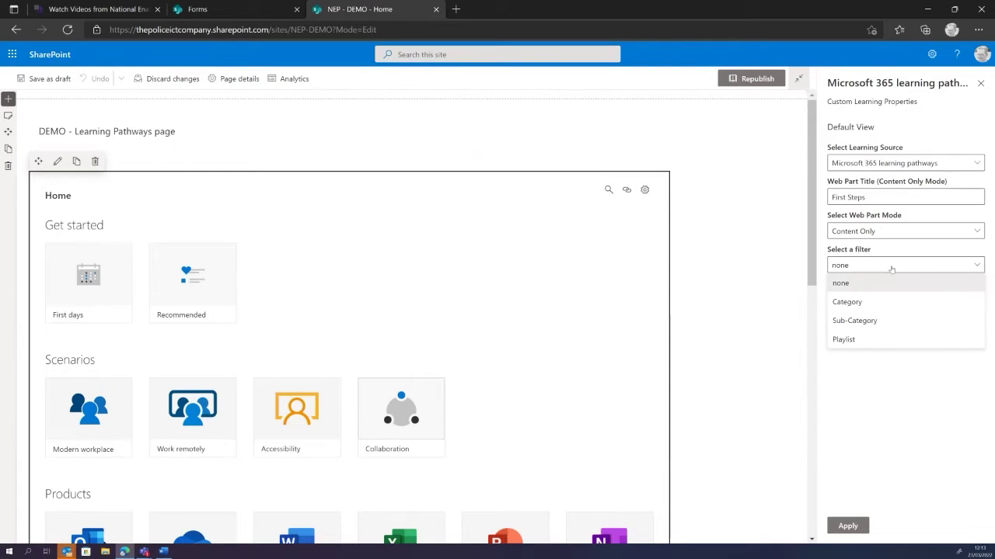
pyautogui.click(853, 283)
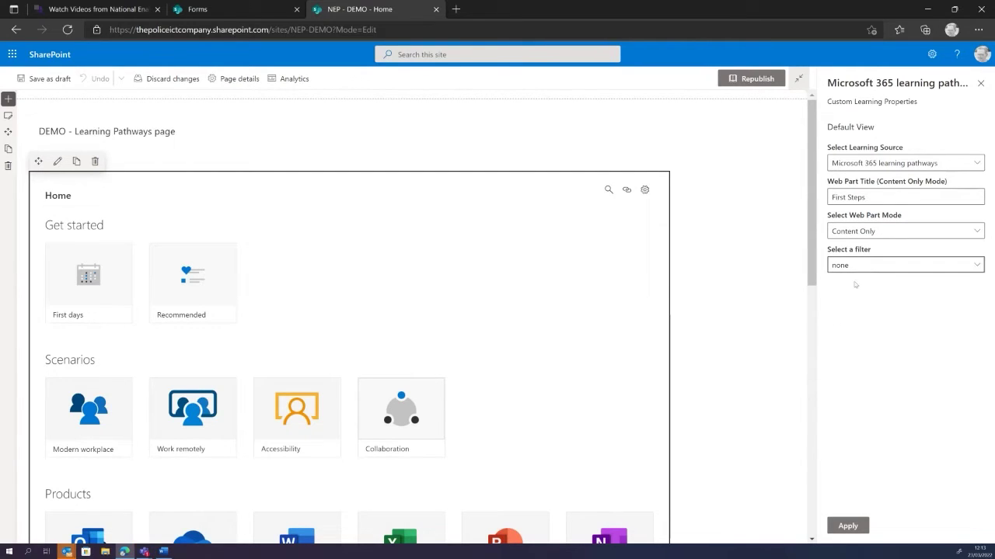
pyautogui.scroll(-5, 429, 410)
pyautogui.scroll(-2, 429, 410)
pyautogui.scroll(7, 429, 388)
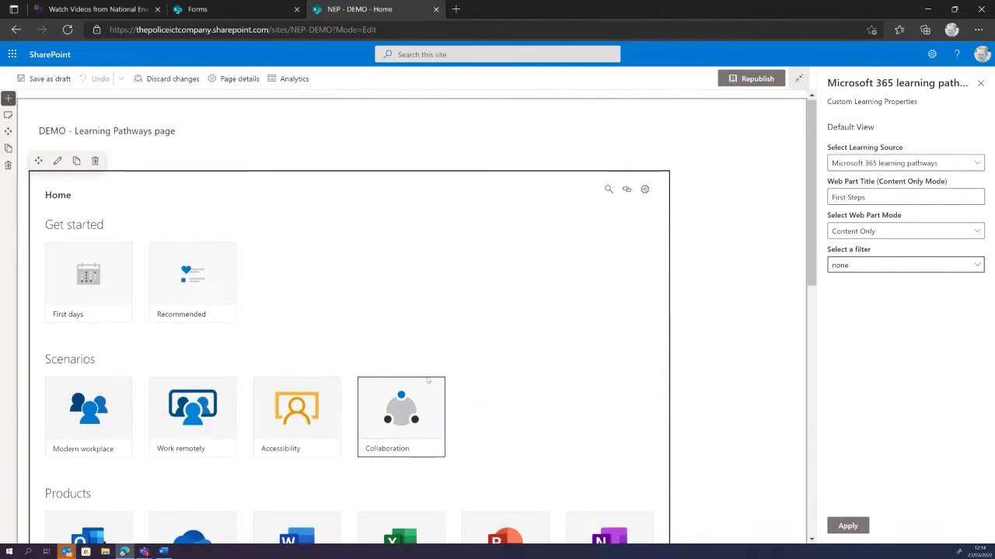
# - Filter the learning pathways web part by category, choosing Get started
pyautogui.click(850, 266)
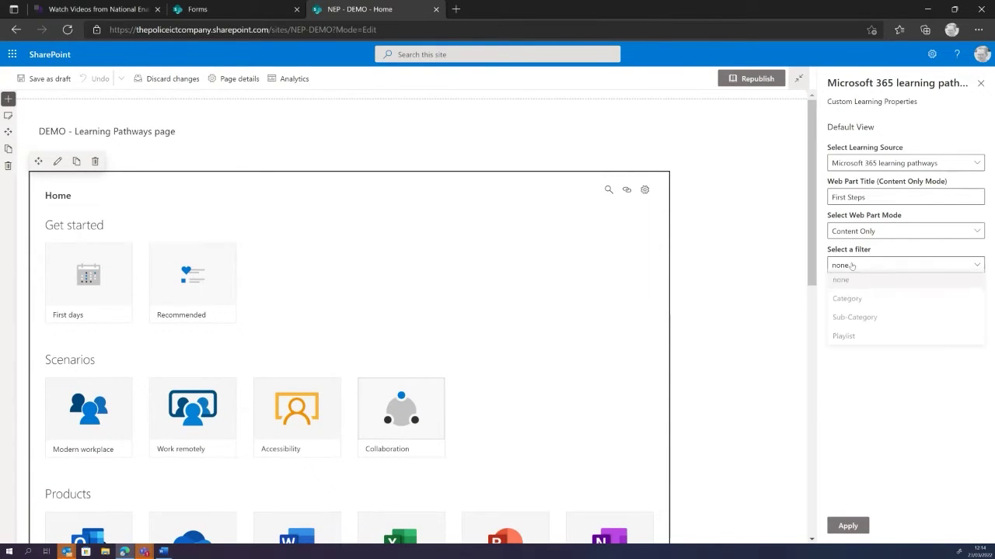
pyautogui.click(851, 303)
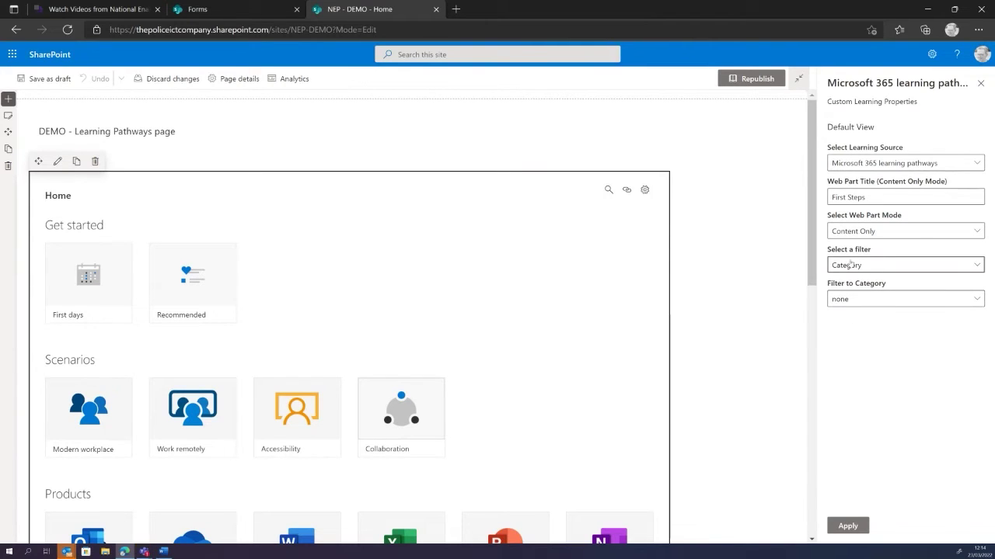
pyautogui.click(850, 302)
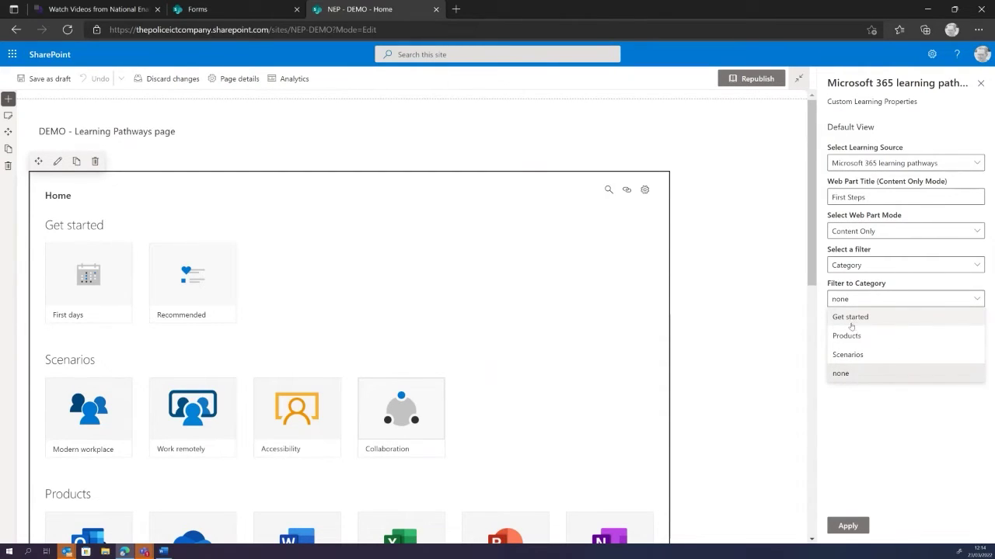
pyautogui.click(850, 320)
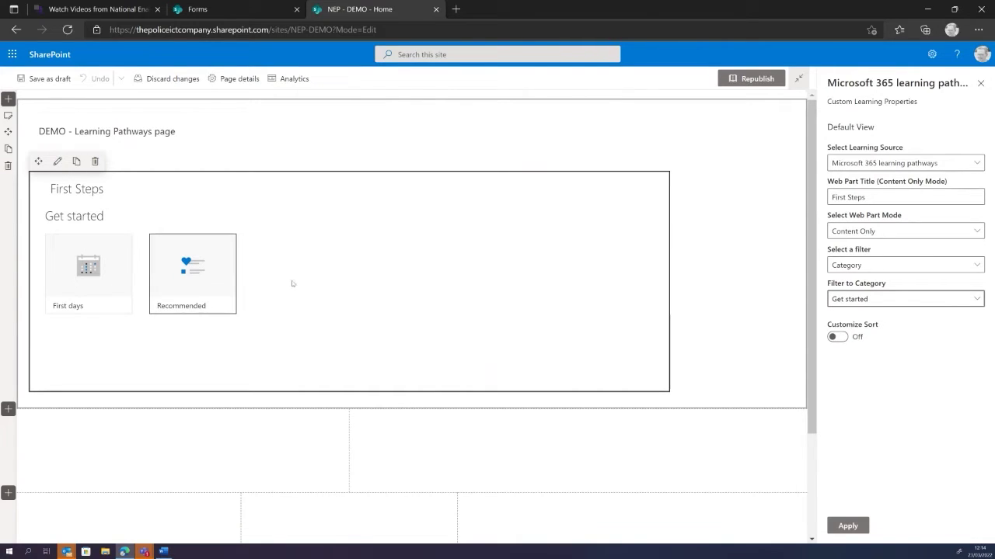
# - Change the category filter to Products and use Customize Sort to move the OneNote tile ahead of Outlook
pyautogui.click(868, 304)
pyautogui.click(846, 335)
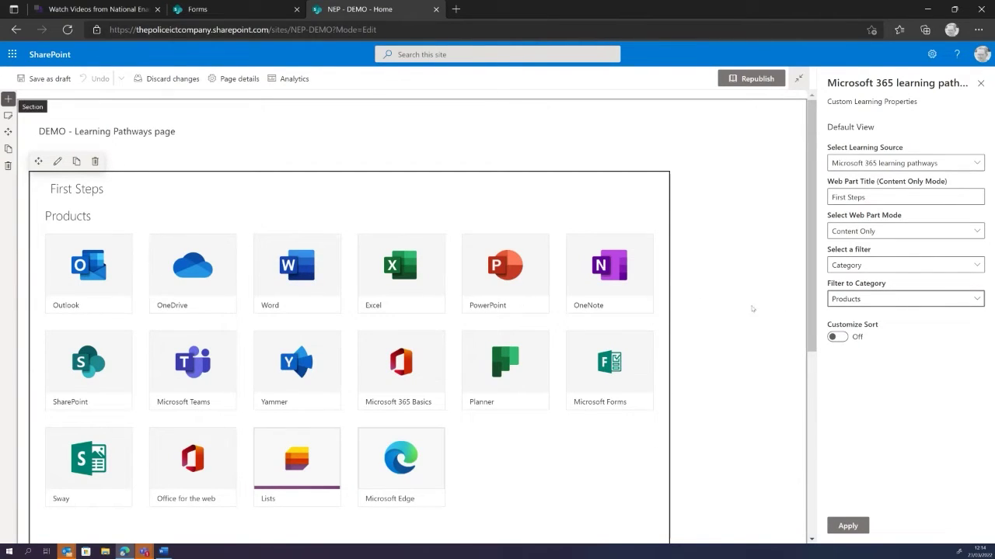
pyautogui.click(871, 303)
pyautogui.click(871, 303)
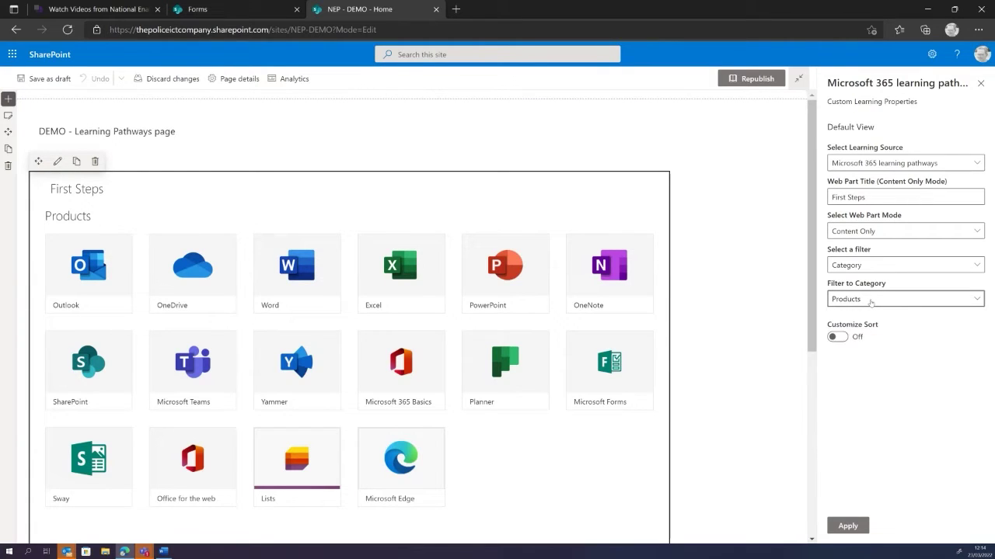
pyautogui.click(837, 338)
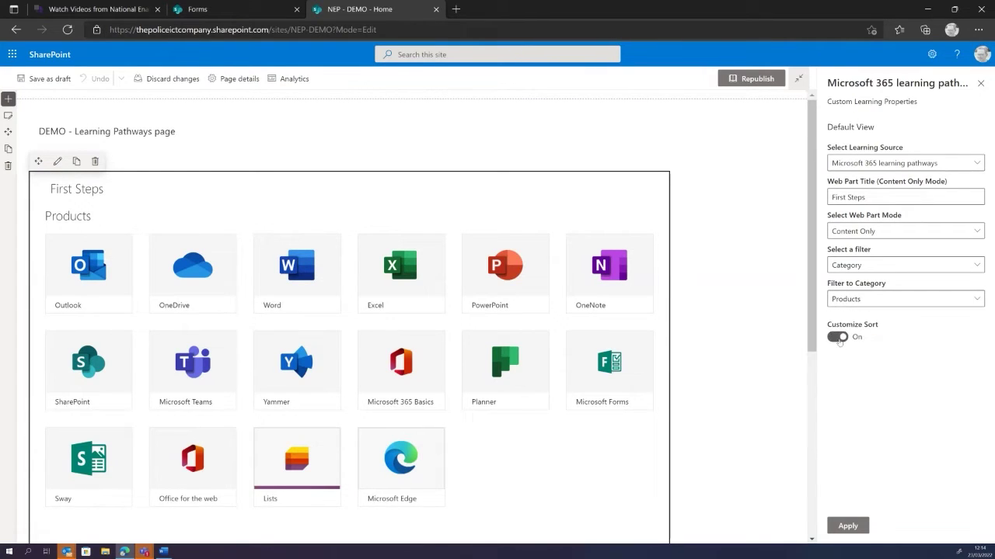
pyautogui.moveTo(624, 296); pyautogui.dragTo(62, 277)
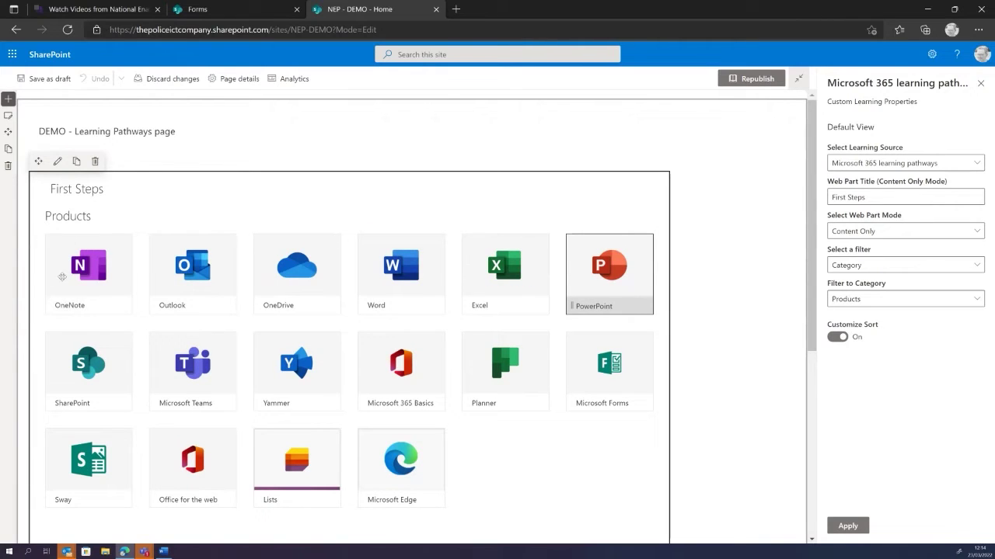
# - Try the Scenarios category as the filter and return the category to Get started
pyautogui.click(873, 306)
pyautogui.click(848, 355)
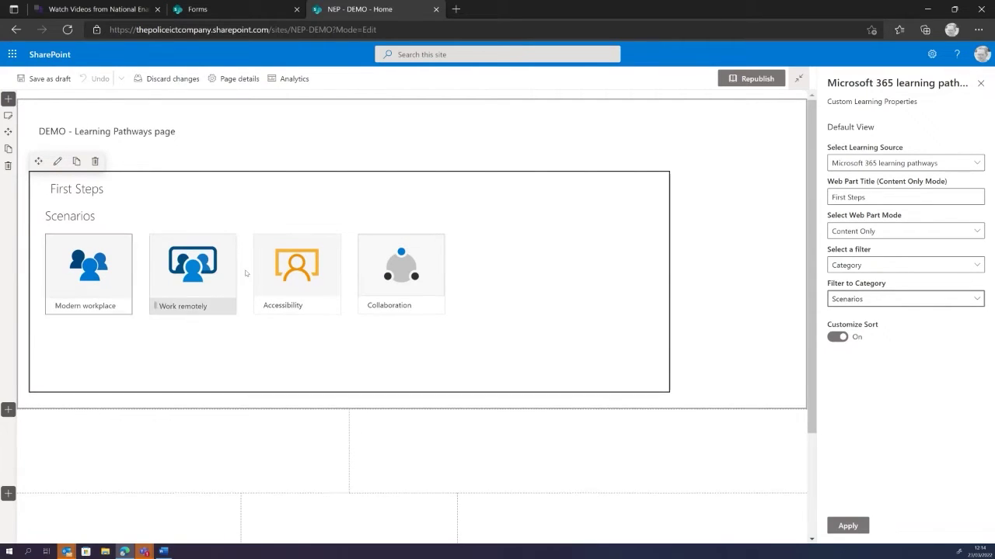
pyautogui.click(863, 303)
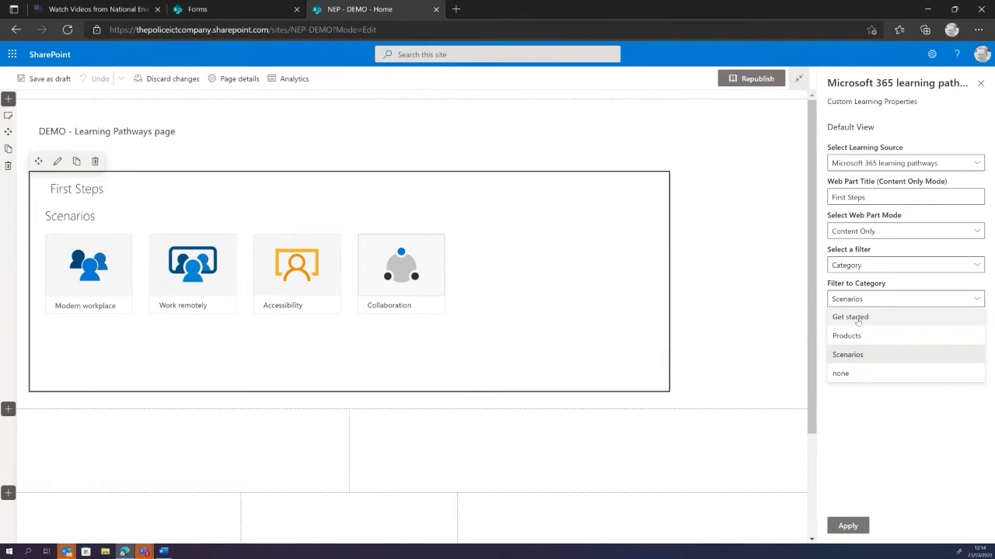
pyautogui.click(858, 320)
pyautogui.click(858, 302)
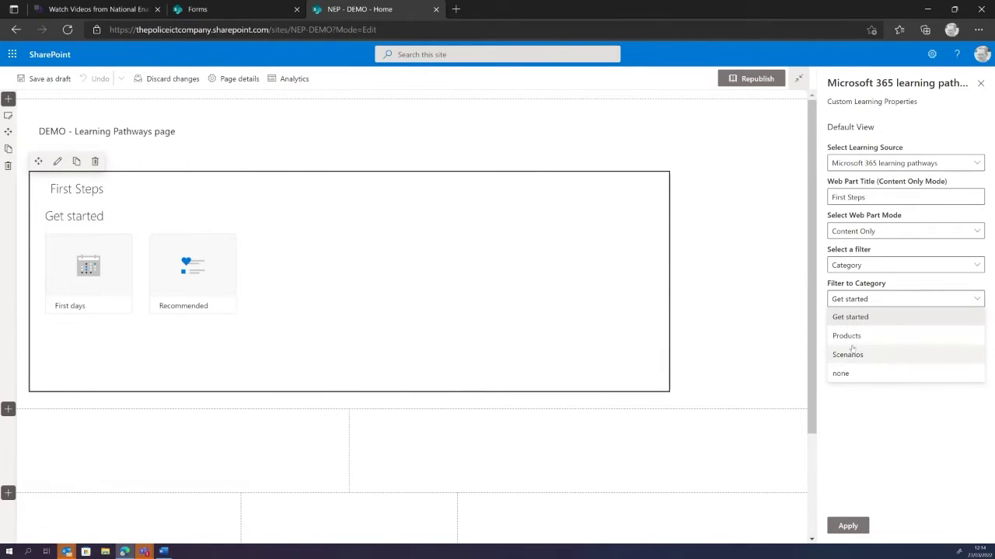
# - Change the filter type to Sub-Category and filter the web part to First days
pyautogui.click(846, 267)
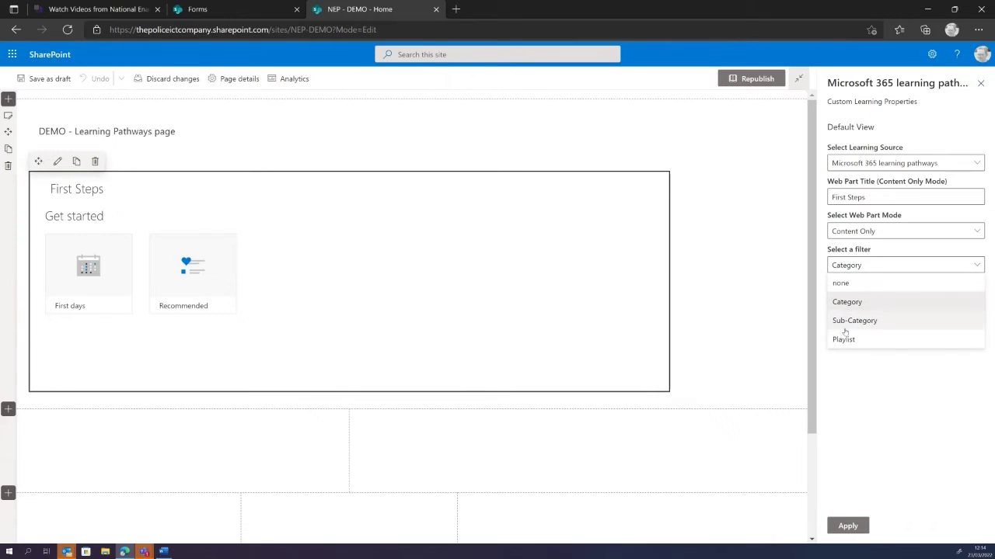
pyautogui.click(849, 321)
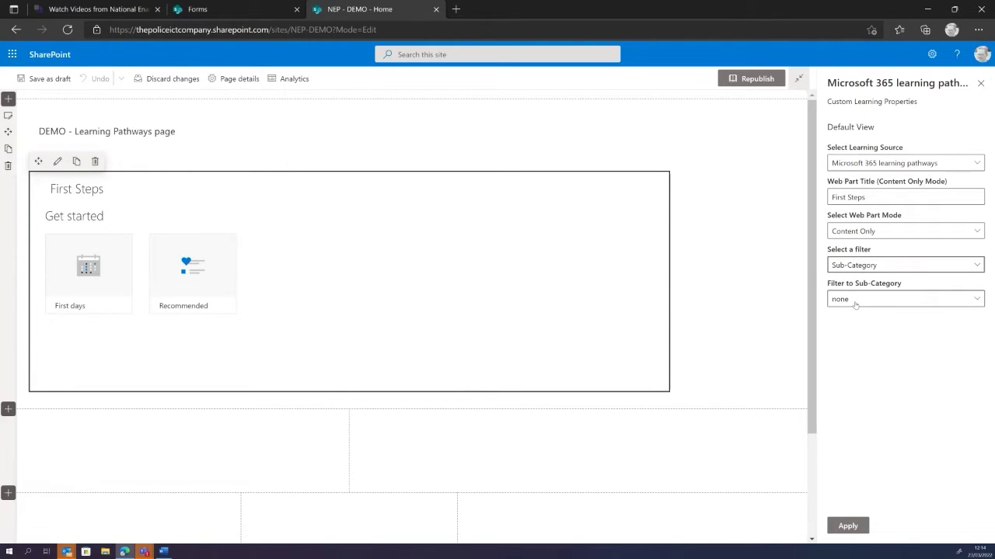
pyautogui.click(855, 303)
pyautogui.click(850, 267)
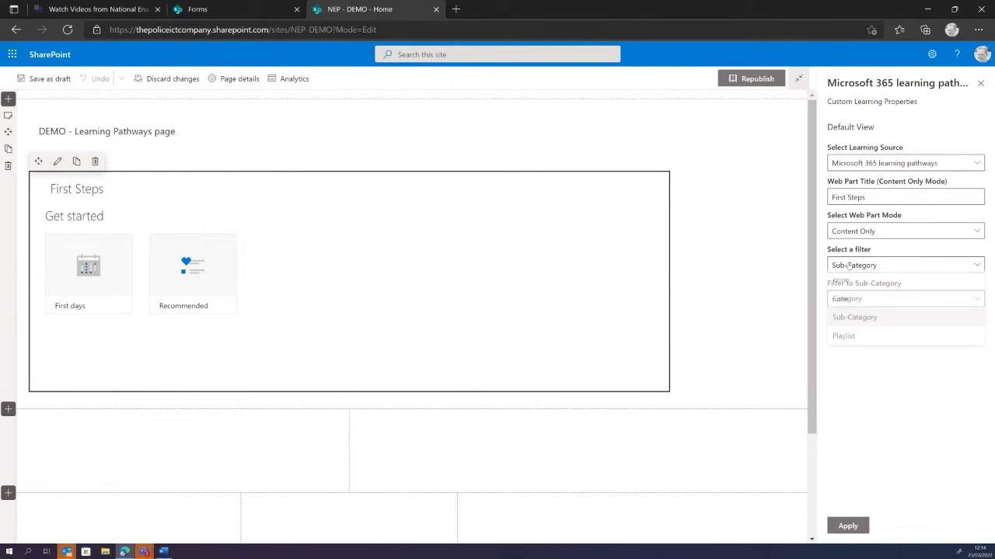
pyautogui.click(865, 321)
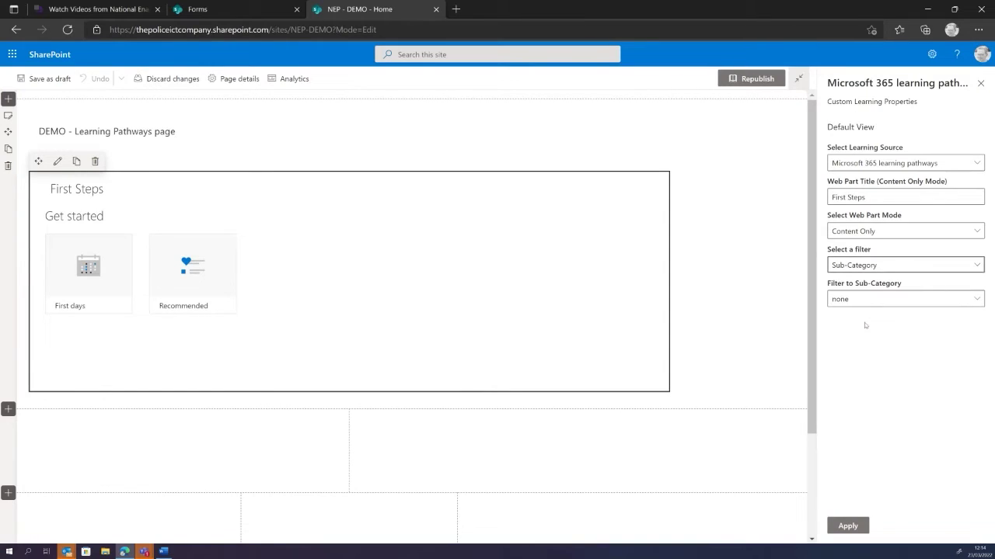
pyautogui.click(856, 301)
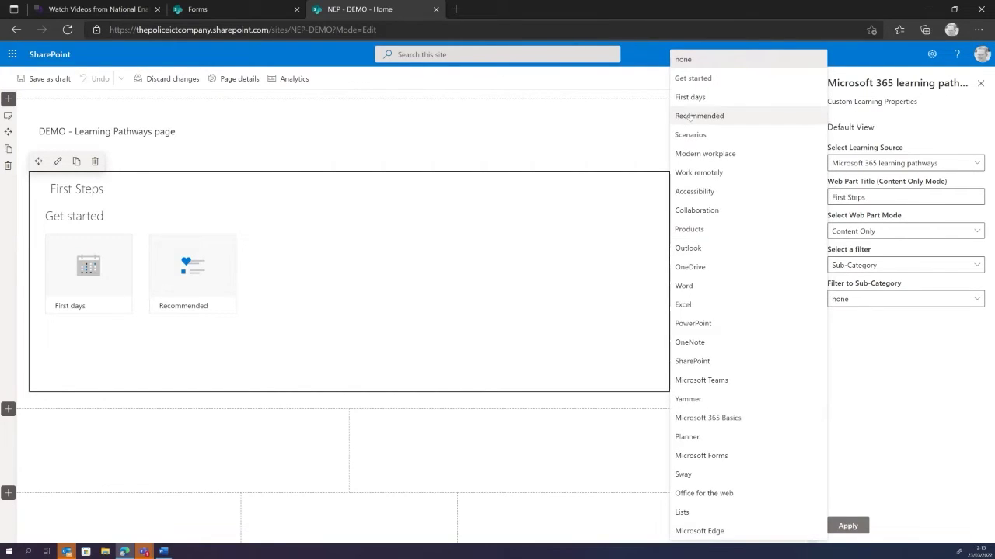
pyautogui.click(697, 99)
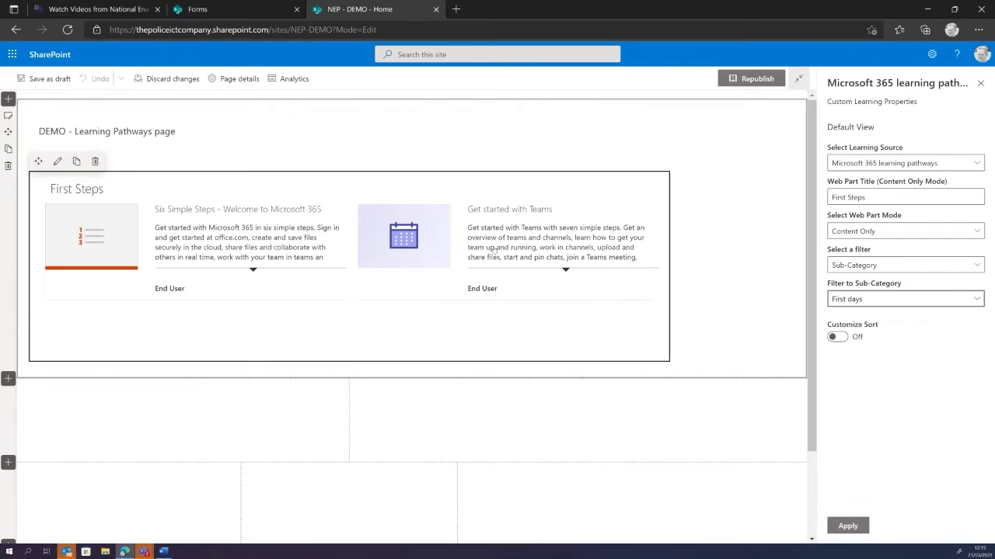
pyautogui.click(884, 303)
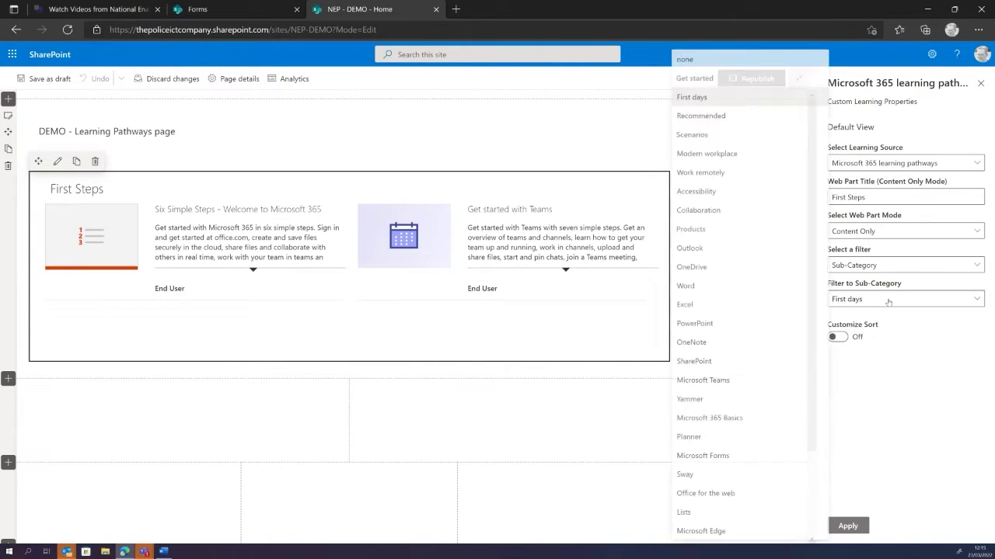
pyautogui.click(704, 98)
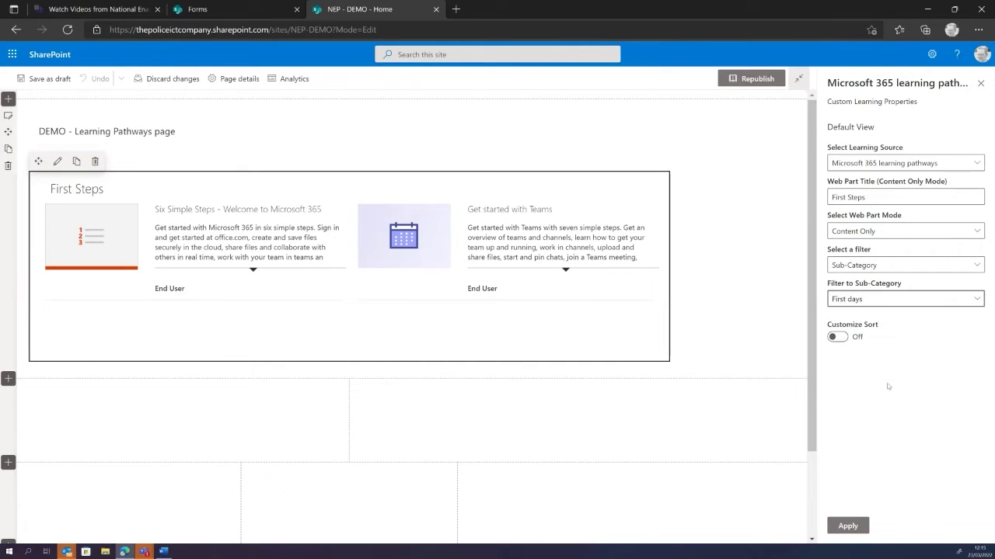
# - Use Customize Sort to place Get started with Teams before Six Simple Steps, and republish the page with these settings applied
pyautogui.click(837, 337)
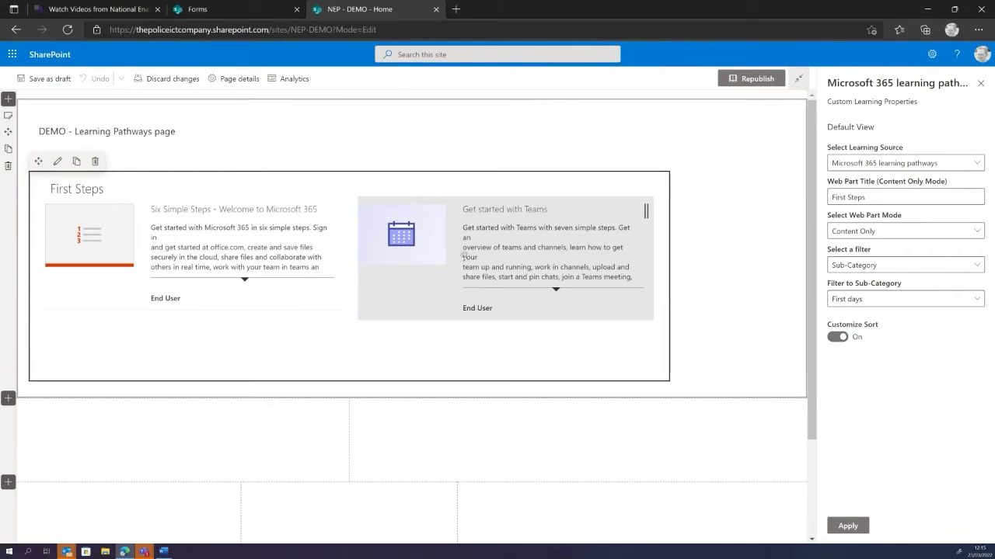
pyautogui.moveTo(465, 256); pyautogui.dragTo(112, 244)
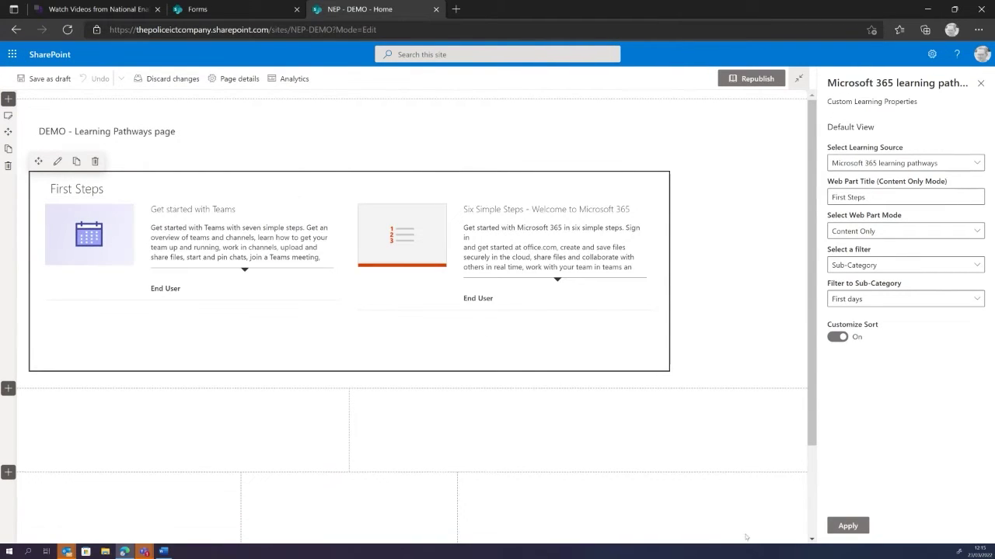
pyautogui.click(848, 526)
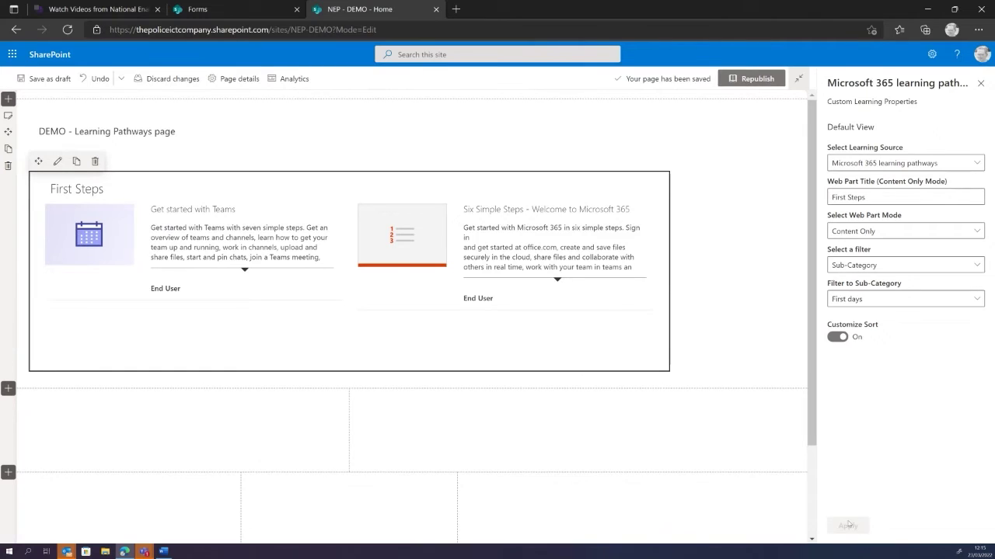
pyautogui.click(753, 79)
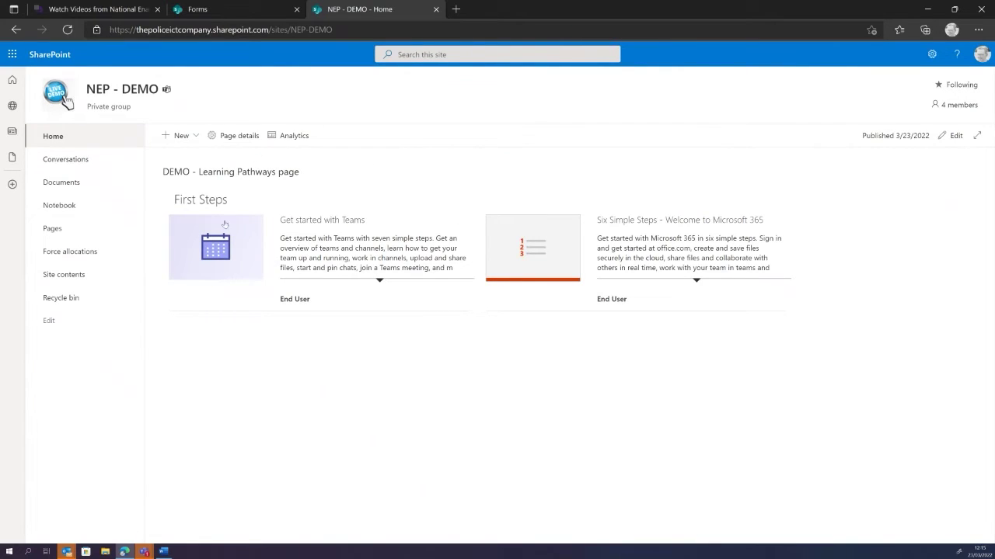
# - Examine the Get started with Teams and Six Simple Steps - Welcome to Microsoft 365 playlists on the published page
pyautogui.click(247, 242)
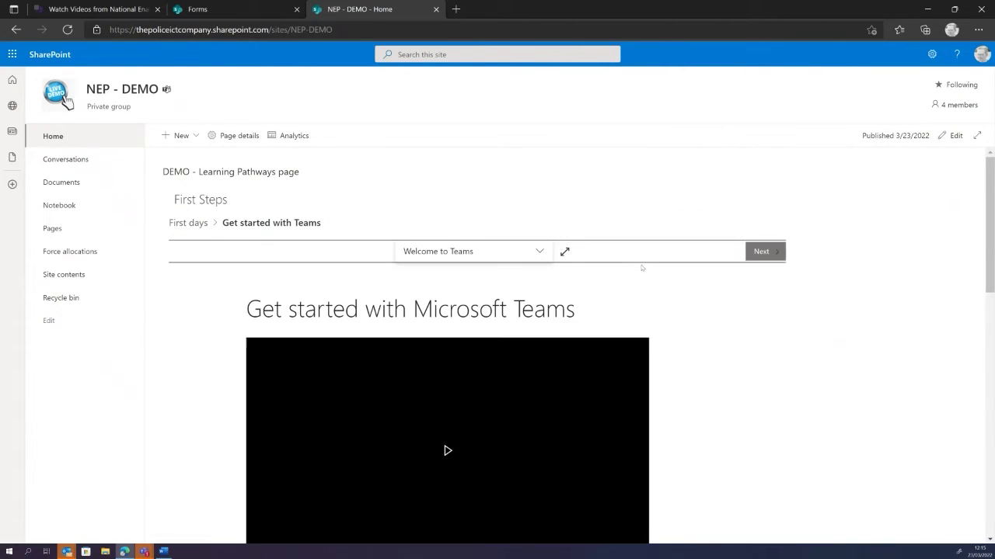
pyautogui.scroll(-4, 641, 267)
pyautogui.scroll(-3, 642, 267)
pyautogui.scroll(6, 583, 265)
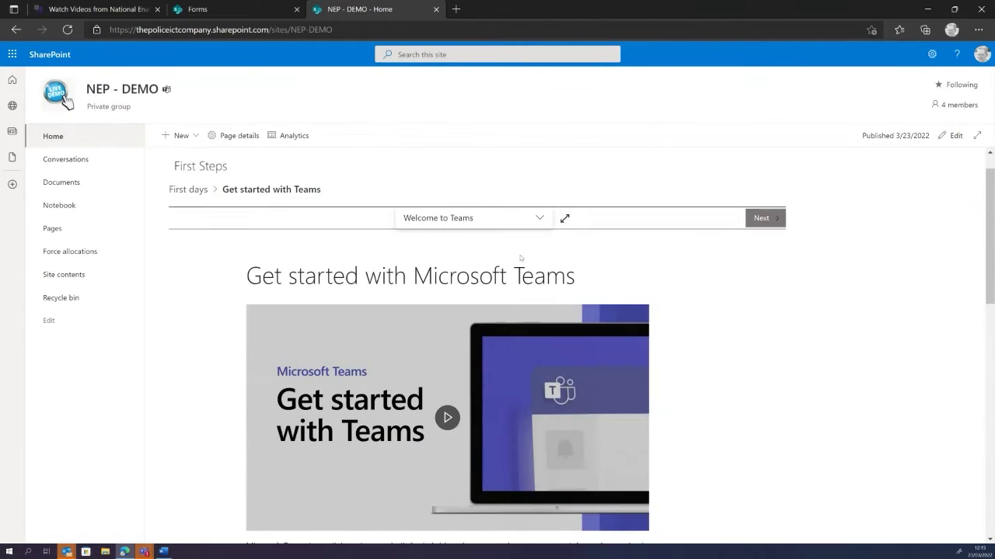
pyautogui.scroll(-10, 517, 261)
pyautogui.scroll(1, 517, 261)
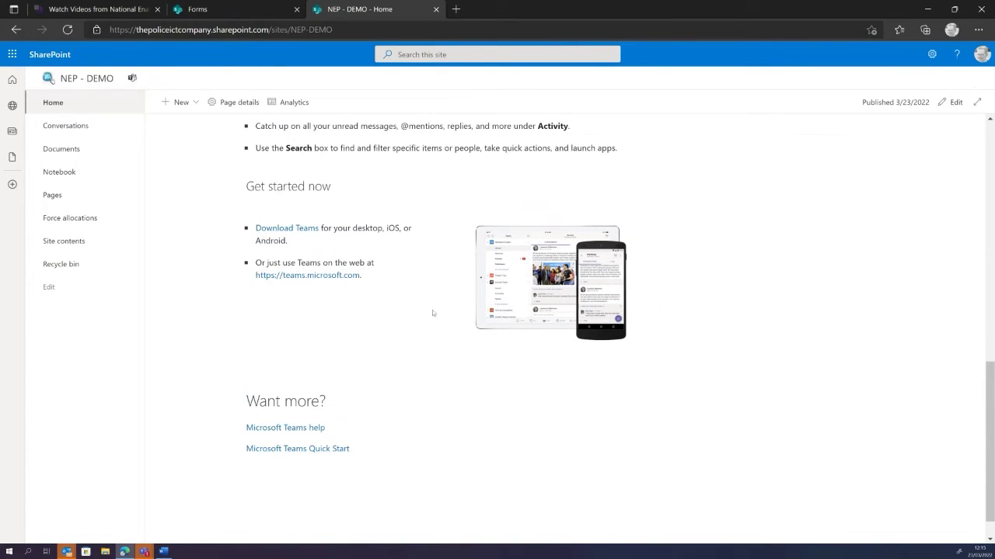
pyautogui.scroll(7, 507, 268)
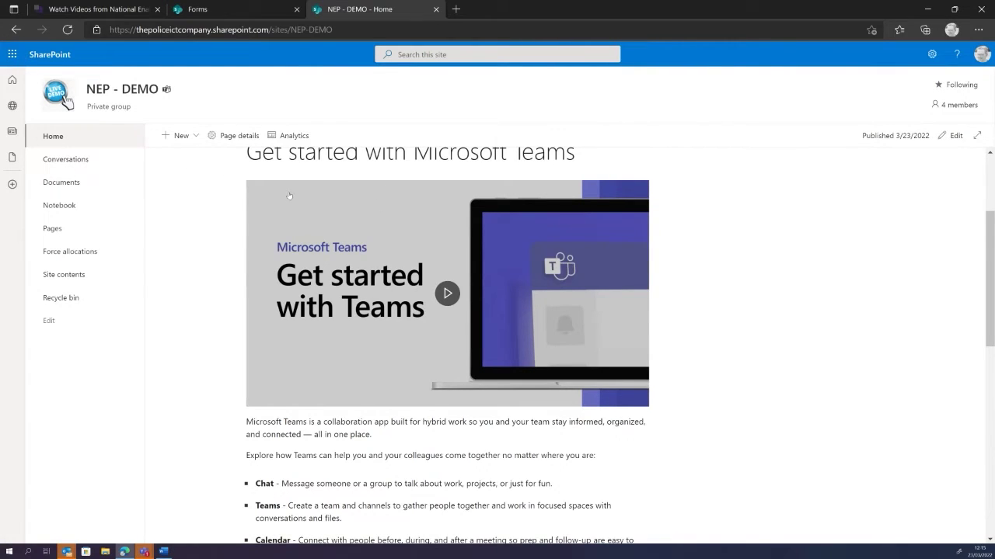
pyautogui.scroll(3, 290, 196)
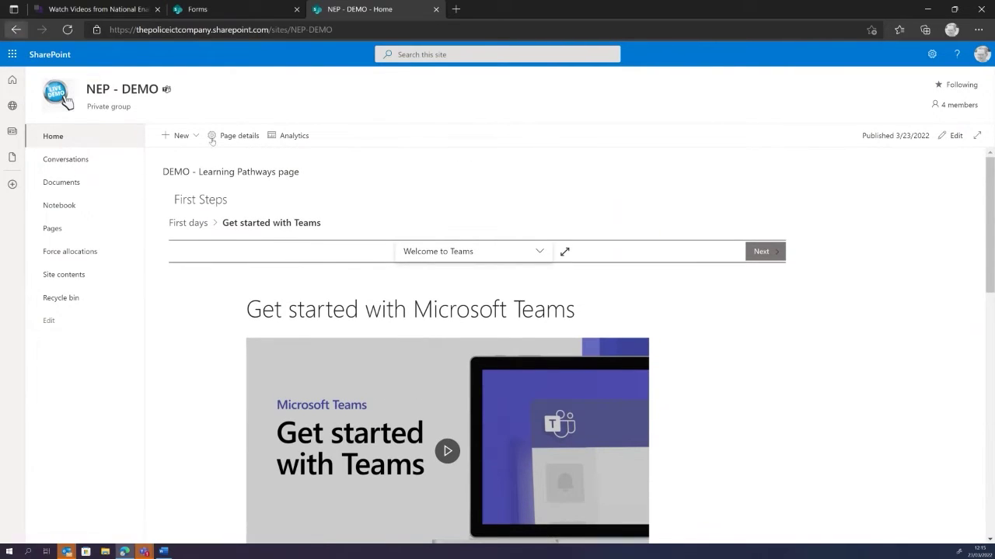
pyautogui.click(190, 226)
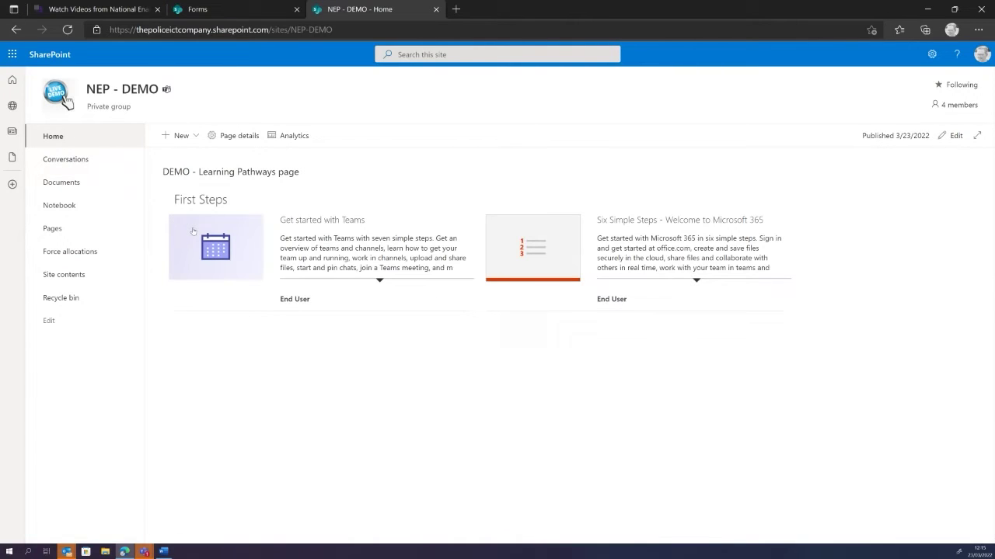
pyautogui.click(697, 268)
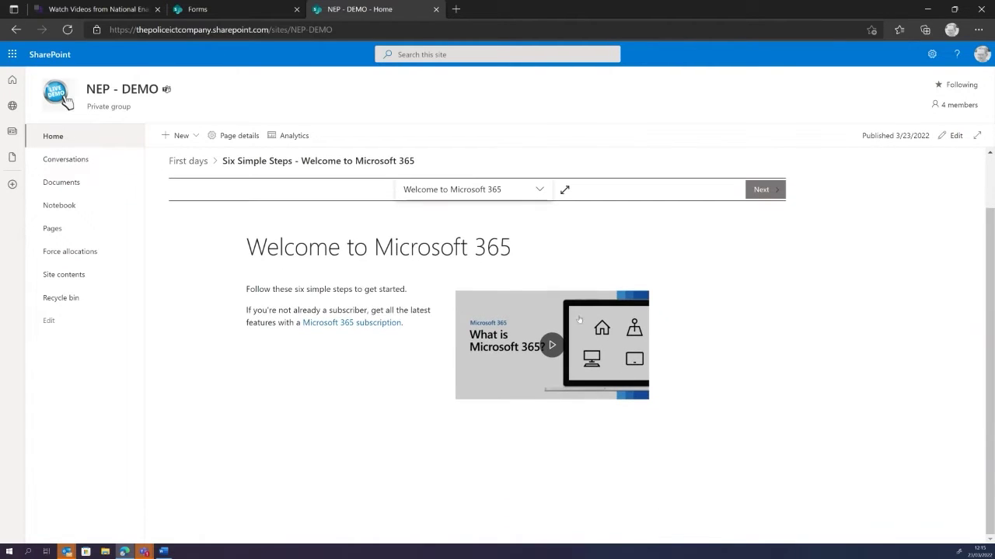
# - Return to the First Steps overview, reopen the page for editing, and set the learning pathways web part's filter type to Playlist
pyautogui.click(195, 163)
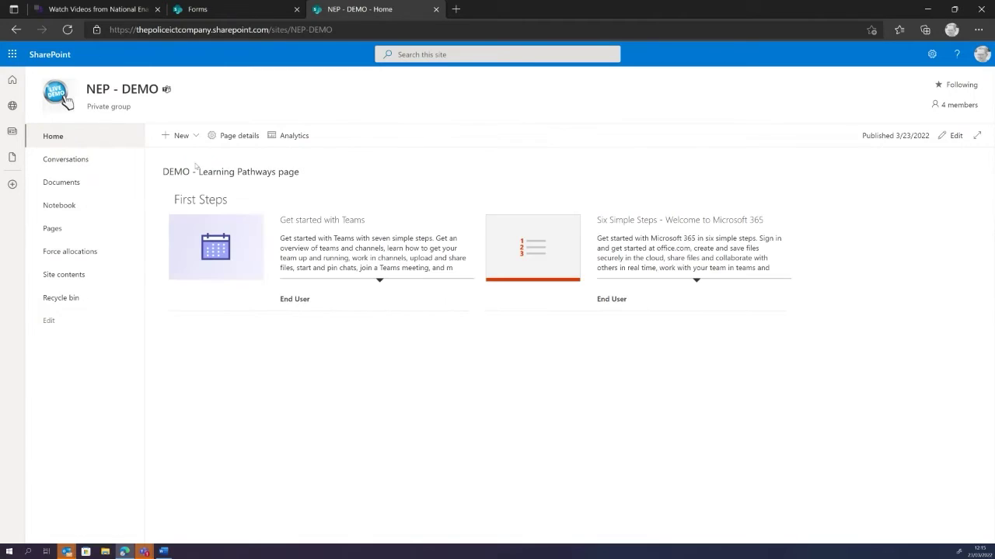
pyautogui.click(955, 136)
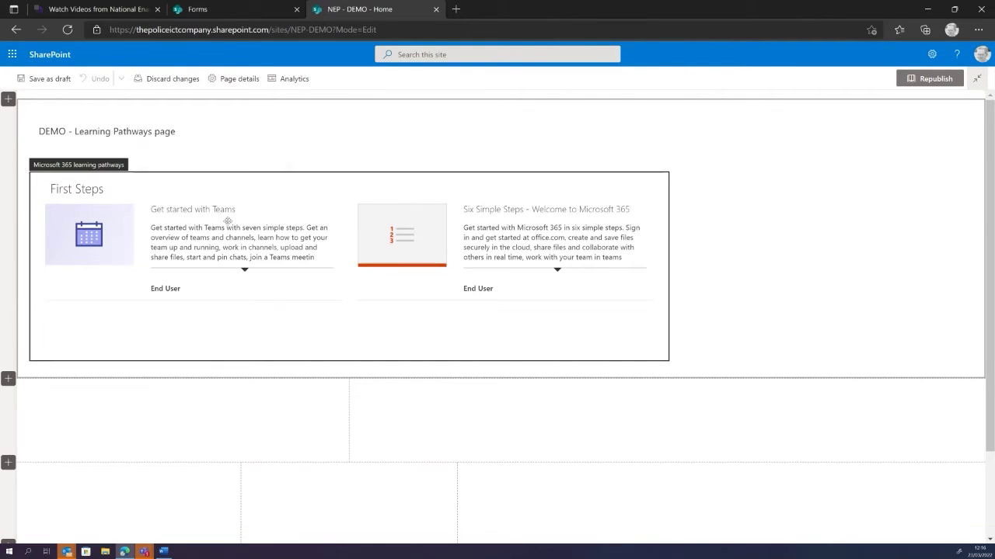
pyautogui.click(140, 178)
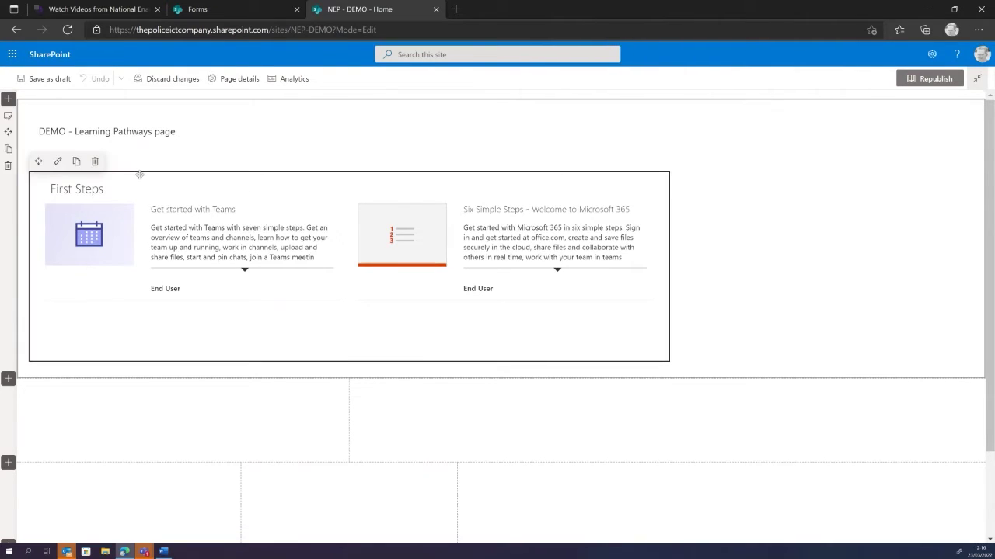
pyautogui.click(56, 162)
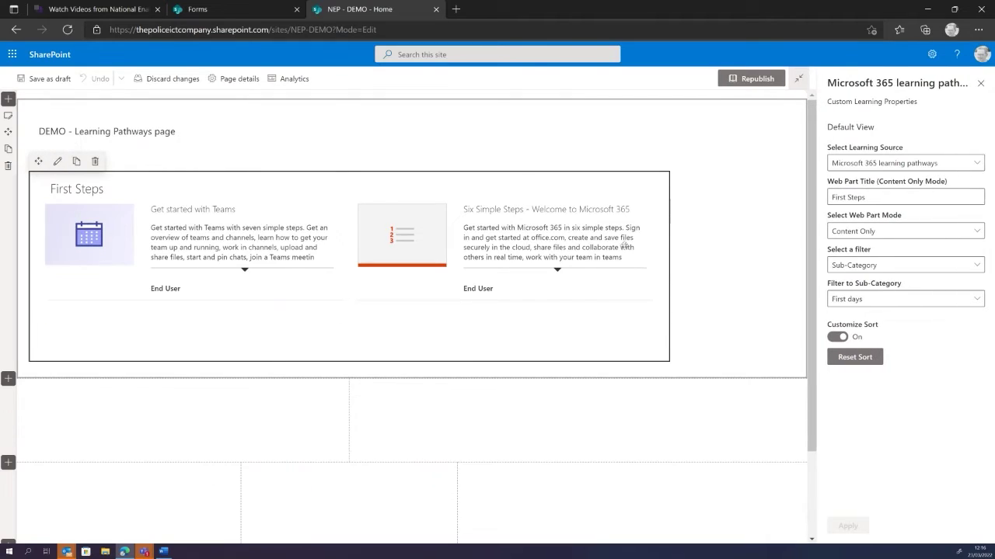
pyautogui.click(881, 266)
pyautogui.click(867, 321)
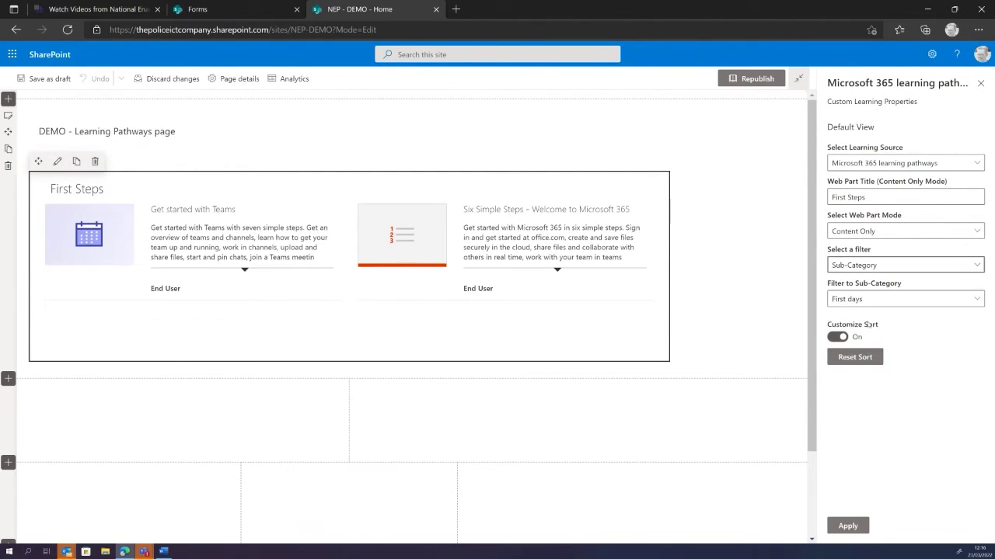
pyautogui.click(878, 299)
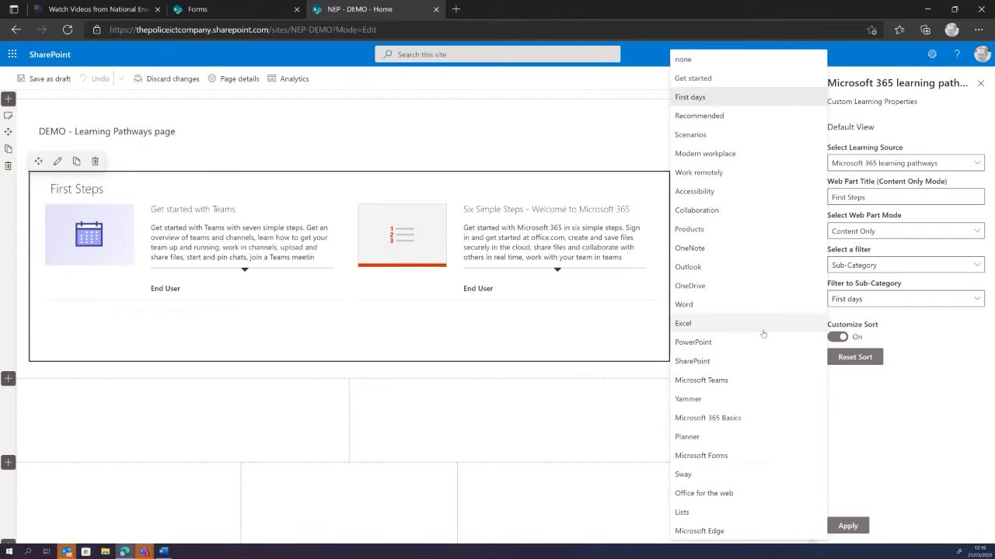
pyautogui.click(870, 265)
pyautogui.click(851, 338)
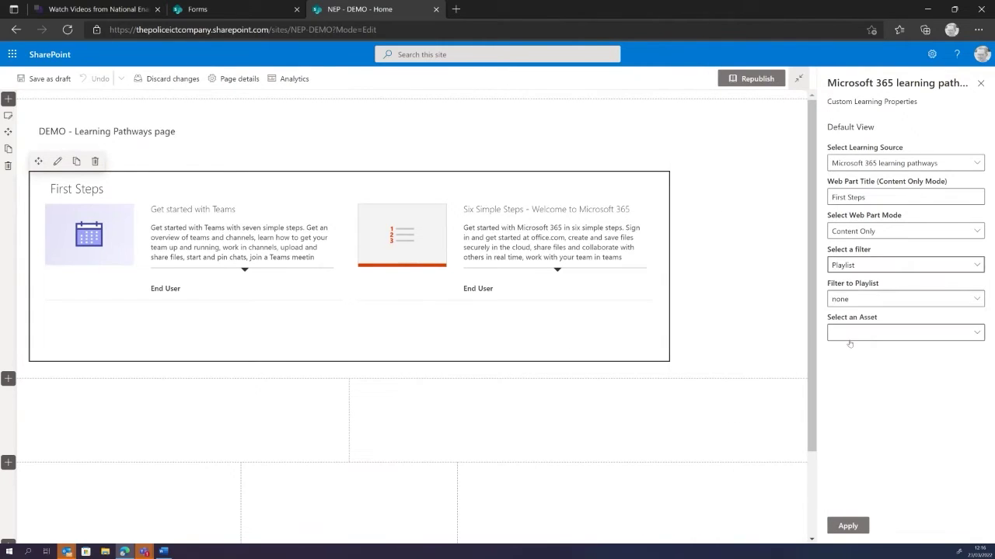
# - Filter the web part to the PivotTables playlist with the asset Create a PivotTable to analyze worksheet data, and apply the settings
pyautogui.click(860, 300)
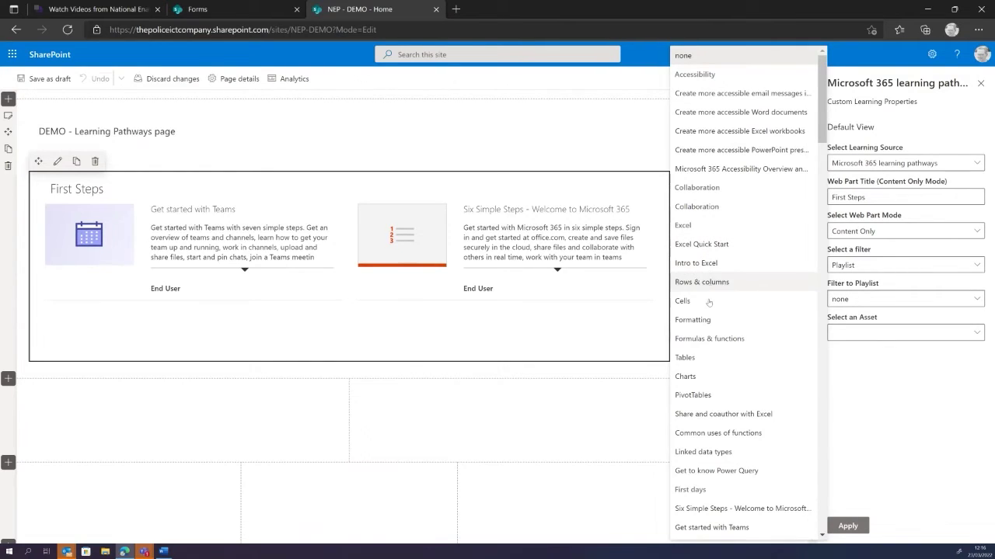
pyautogui.click(711, 392)
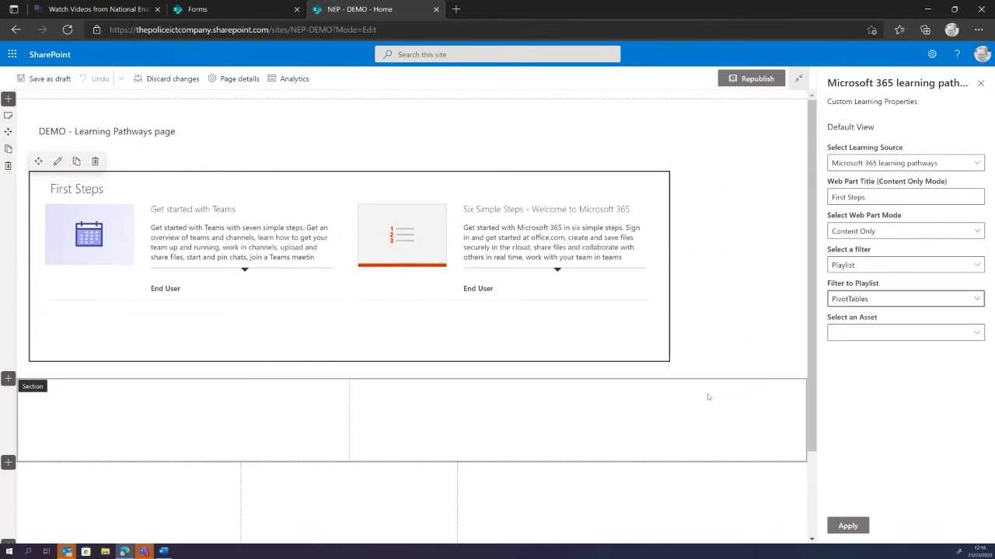
pyautogui.click(877, 334)
pyautogui.click(880, 352)
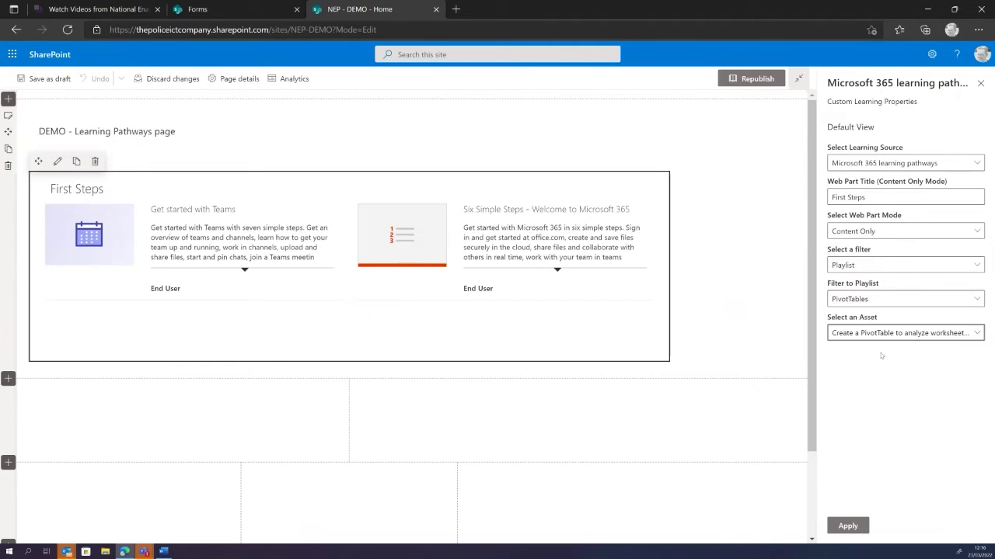
pyautogui.click(847, 526)
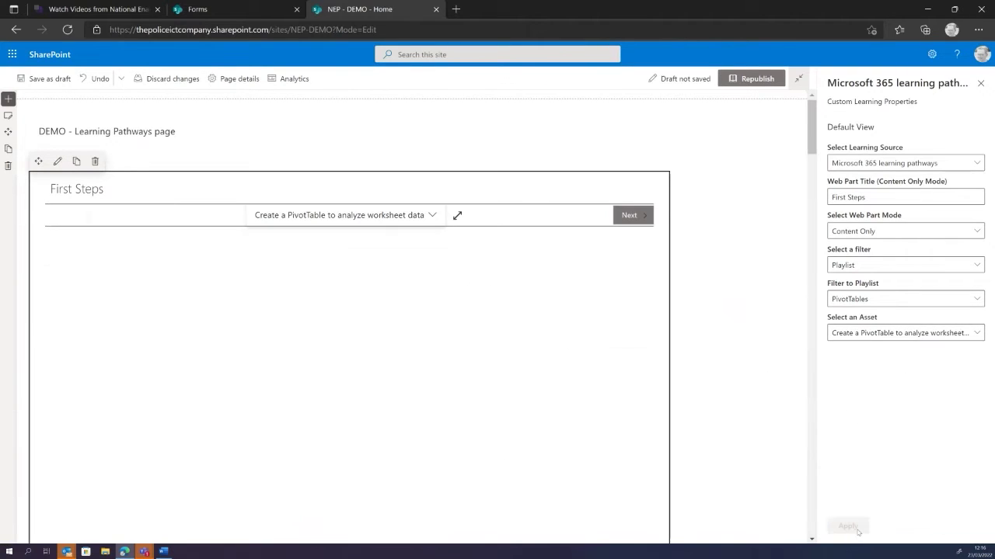
# - Add a second Microsoft 365 learning pathways web part to the first column of the two-column section and republish the page
pyautogui.scroll(-20, 708, 289)
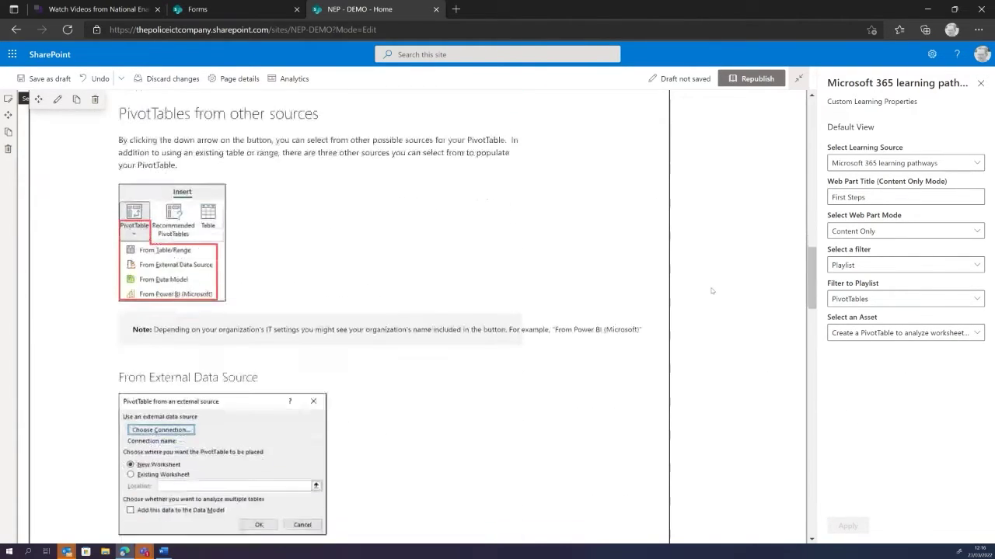
pyautogui.scroll(-15, 709, 293)
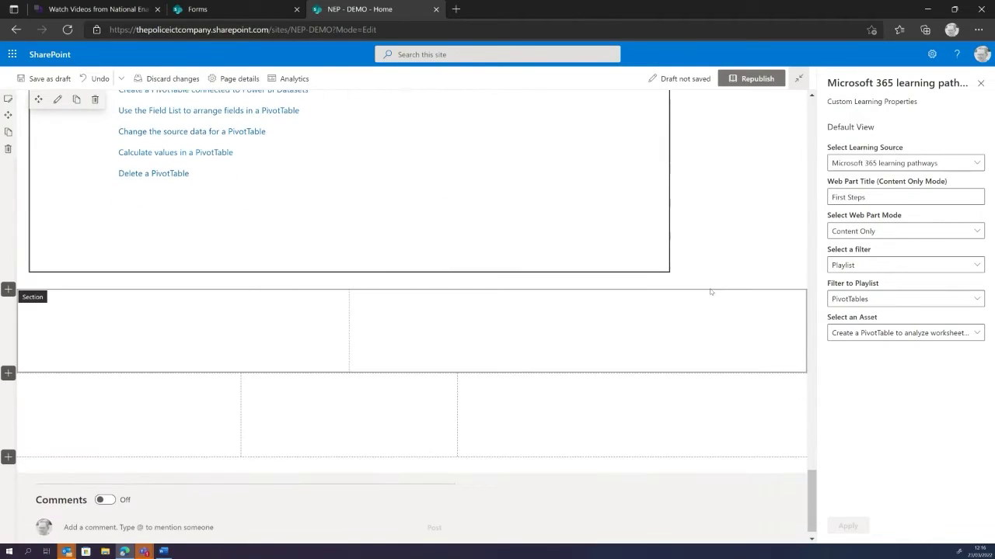
pyautogui.click(187, 297)
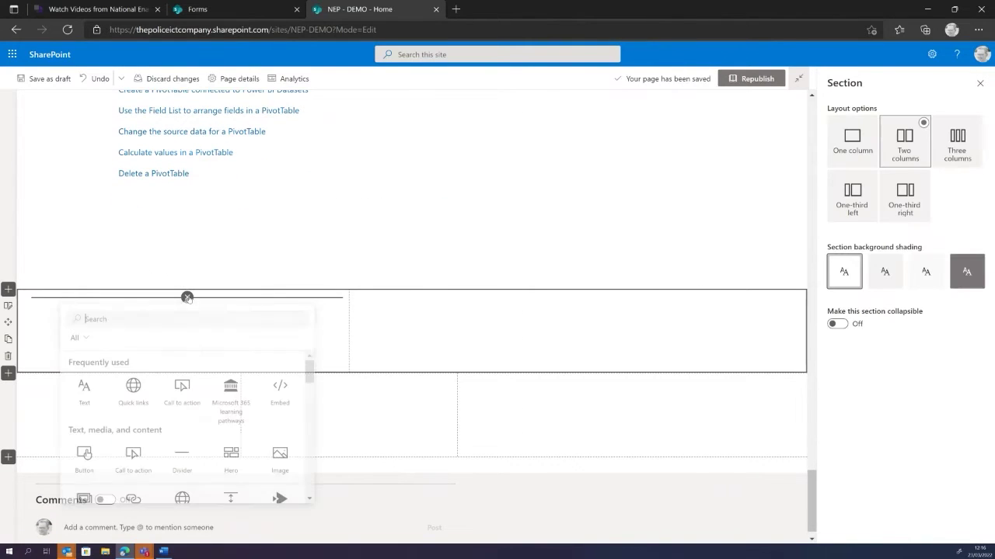
pyautogui.click(242, 403)
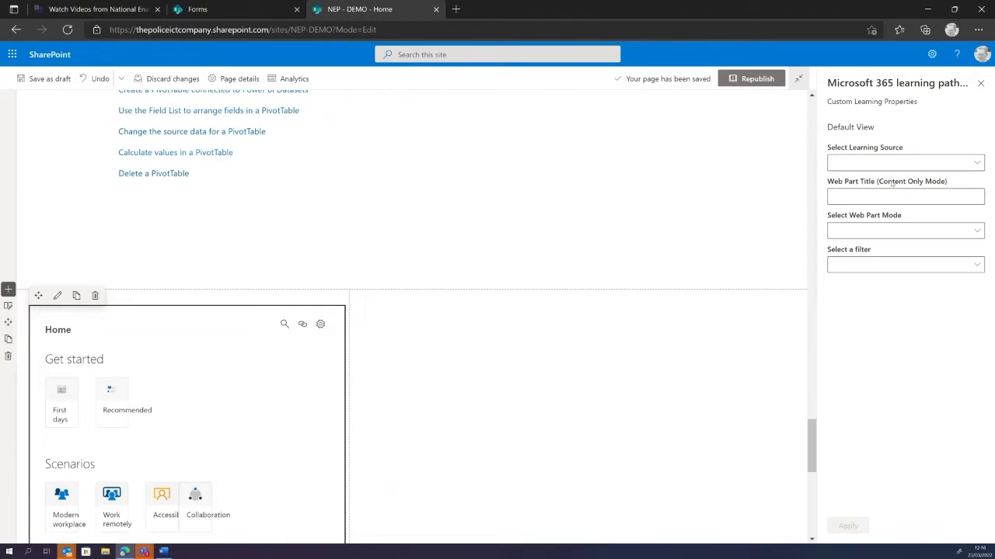
pyautogui.moveTo(878, 182); pyautogui.dragTo(825, 182)
pyautogui.scroll(6, 543, 311)
pyautogui.scroll(-5, 597, 306)
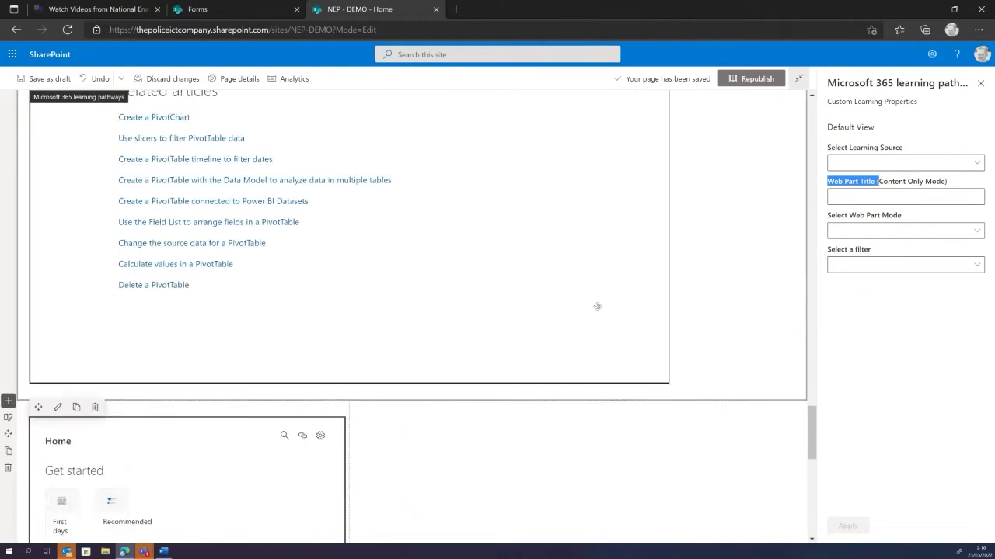
pyautogui.scroll(-1, 596, 306)
pyautogui.click(748, 77)
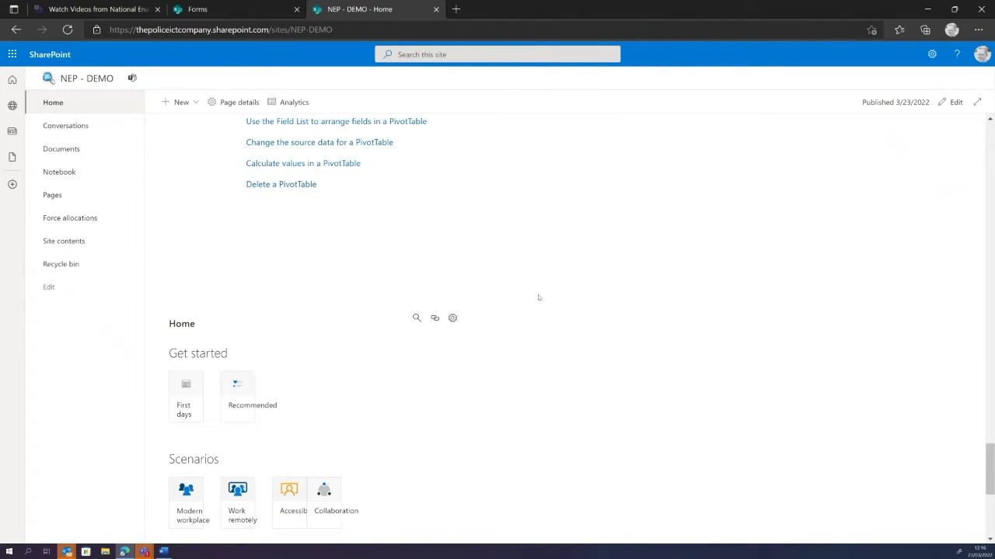
# - Reopen the page for editing and set the second learning pathways web part's filter type to Playlist
pyautogui.click(950, 103)
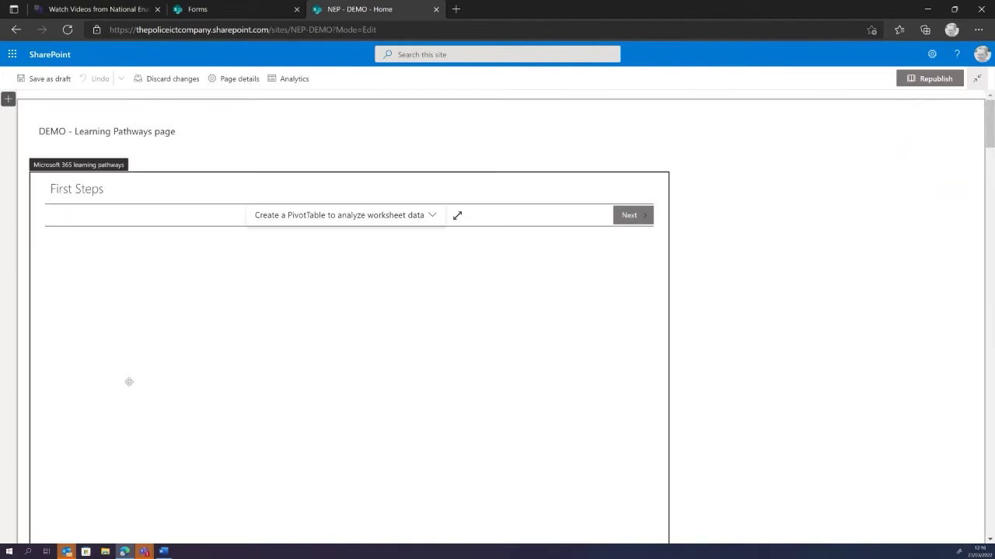
pyautogui.scroll(-2, 469, 366)
pyautogui.scroll(-20, 221, 268)
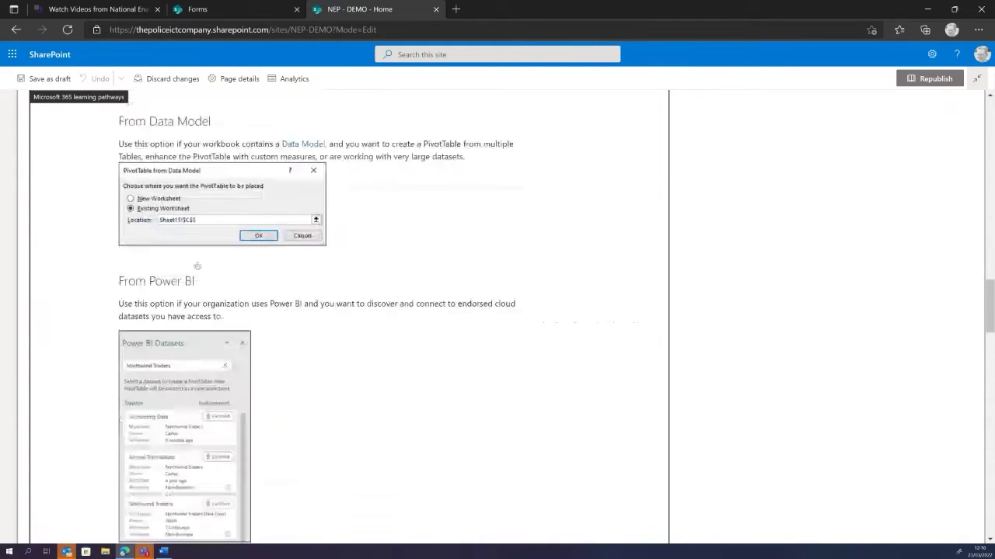
pyautogui.scroll(2, 218, 267)
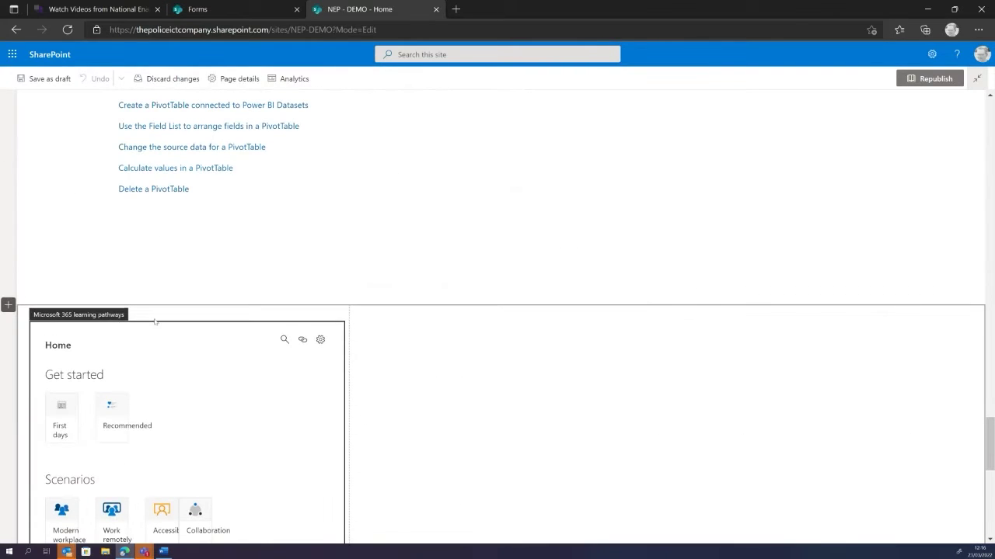
pyautogui.click(57, 311)
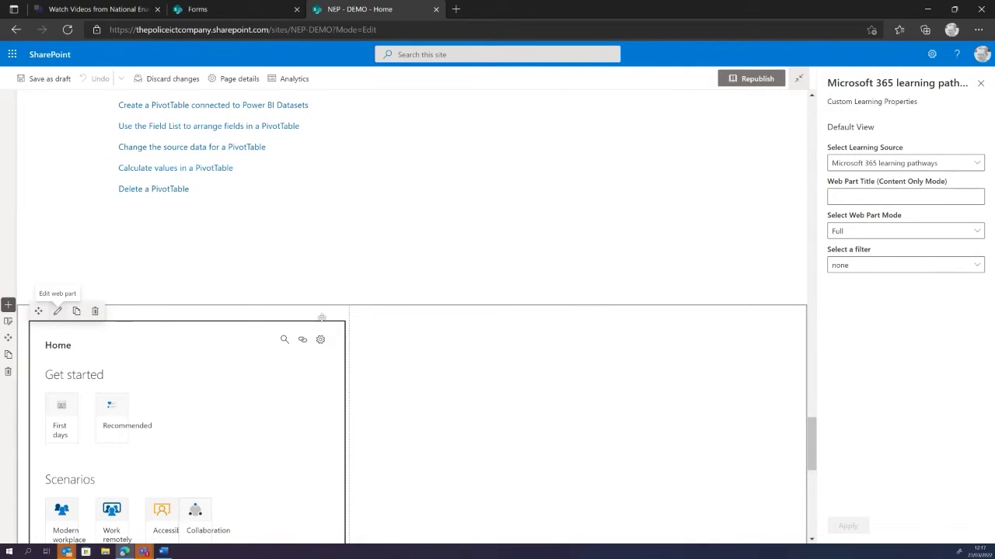
pyautogui.click(960, 266)
pyautogui.click(869, 341)
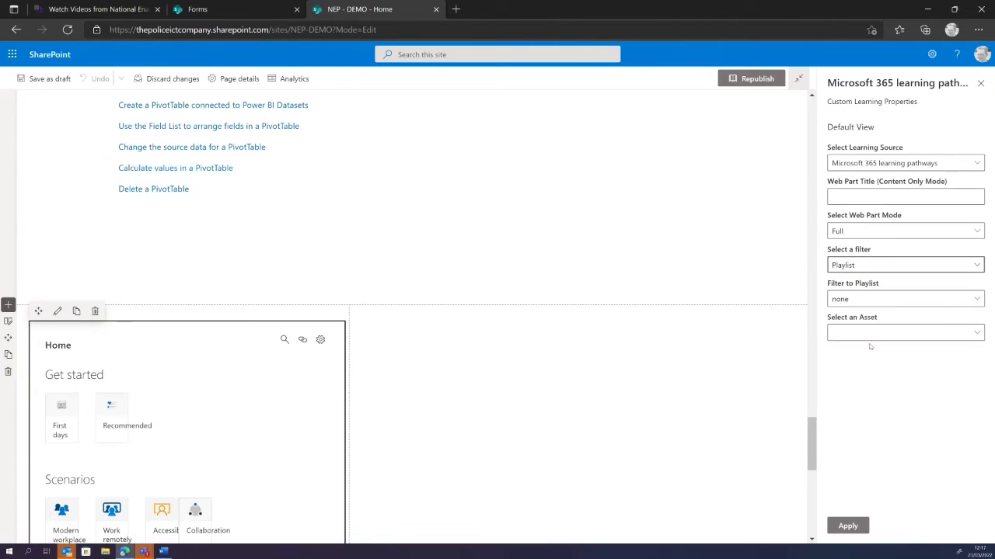
# - Filter the second web part to the Formatting playlist and apply it without choosing an asset
pyautogui.click(857, 300)
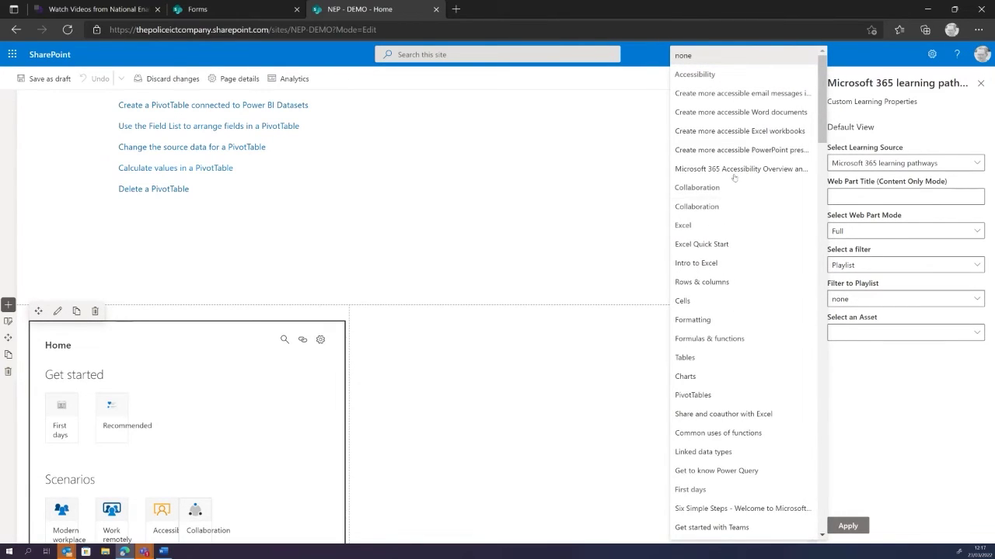
pyautogui.click(706, 321)
pyautogui.click(891, 336)
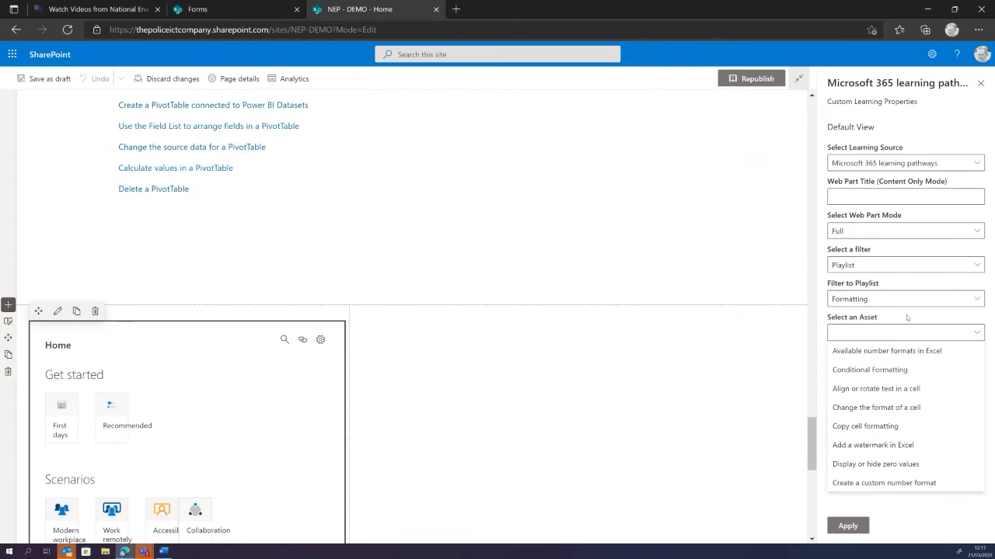
pyautogui.click(906, 331)
pyautogui.click(847, 526)
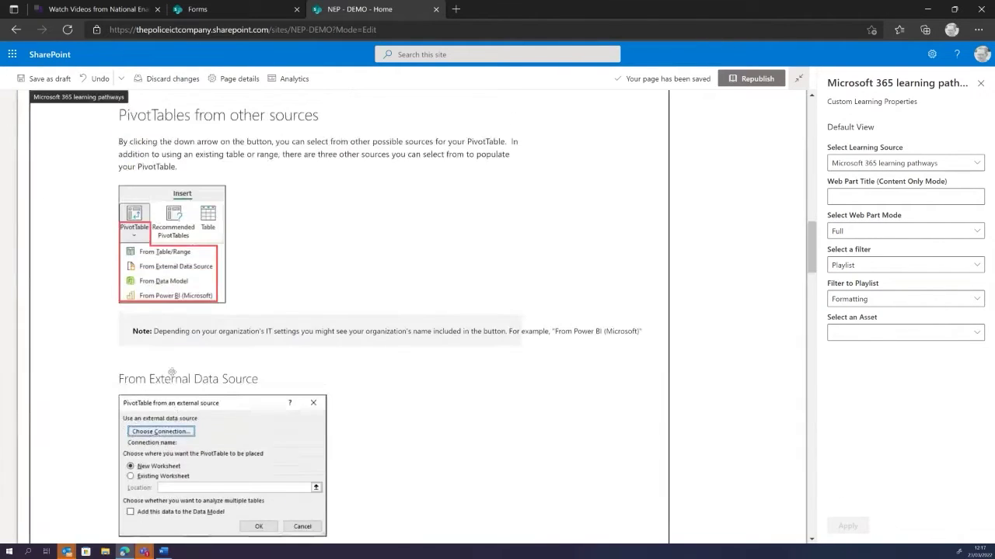
# - Set the second web part's asset to Change the format of a cell and apply the setting
pyautogui.click(974, 335)
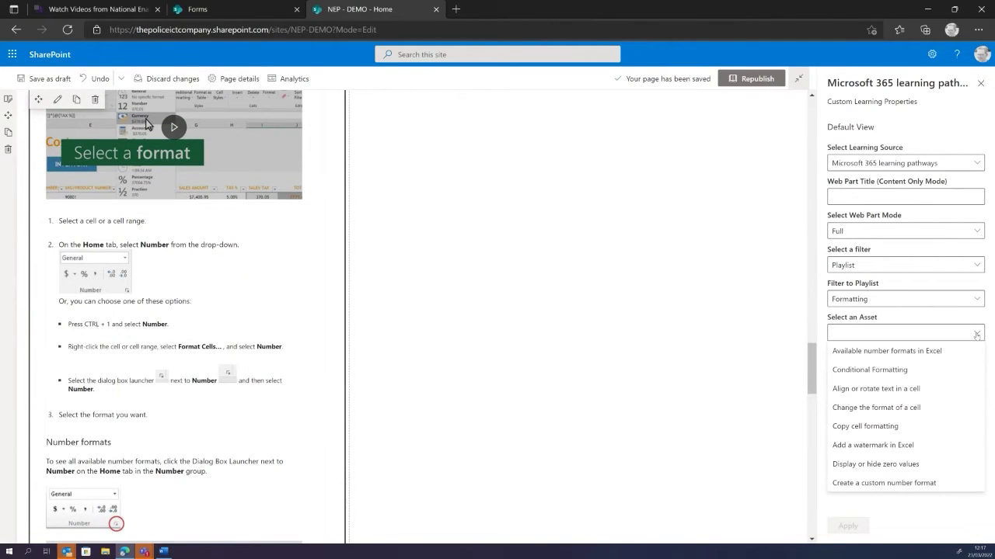
pyautogui.click(904, 408)
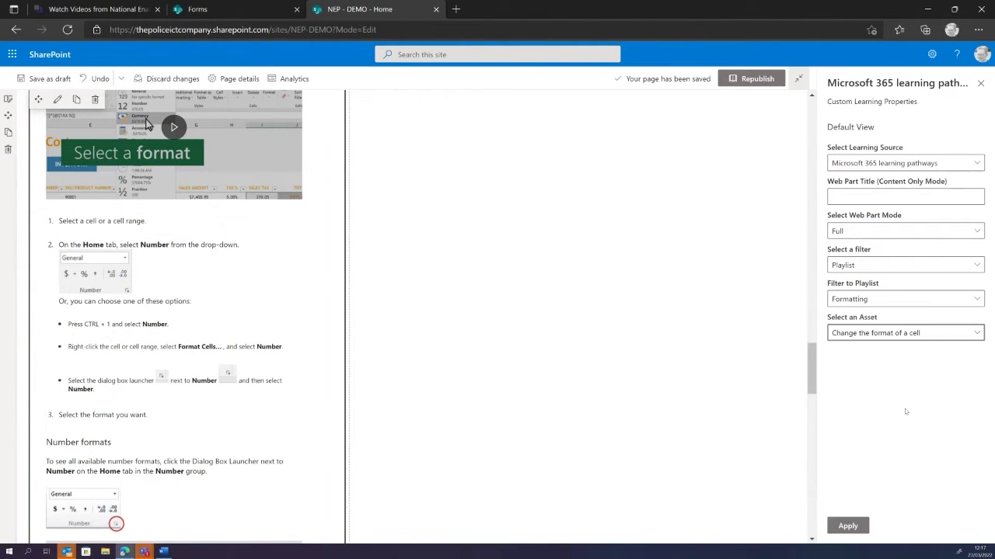
pyautogui.click(855, 528)
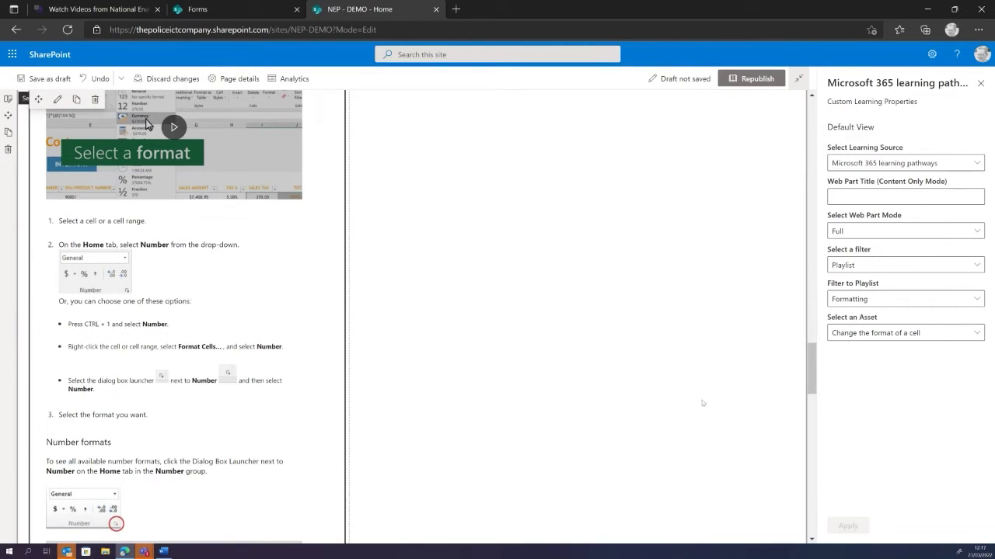
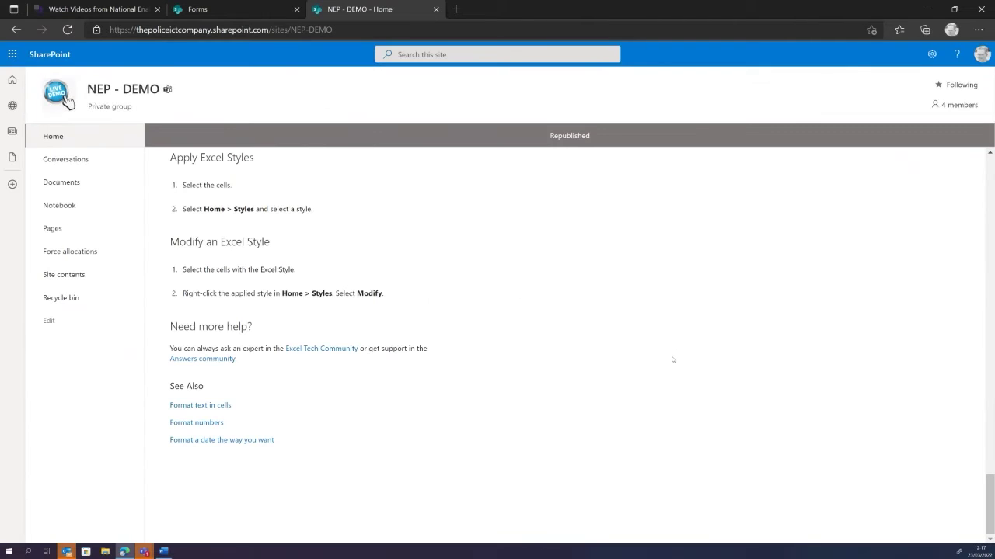
# - Open the Using Microsoft 365 site in a new browser tab and go to its Word, PowerPoint & Excel page
pyautogui.click(196, 10)
pyautogui.click(132, 10)
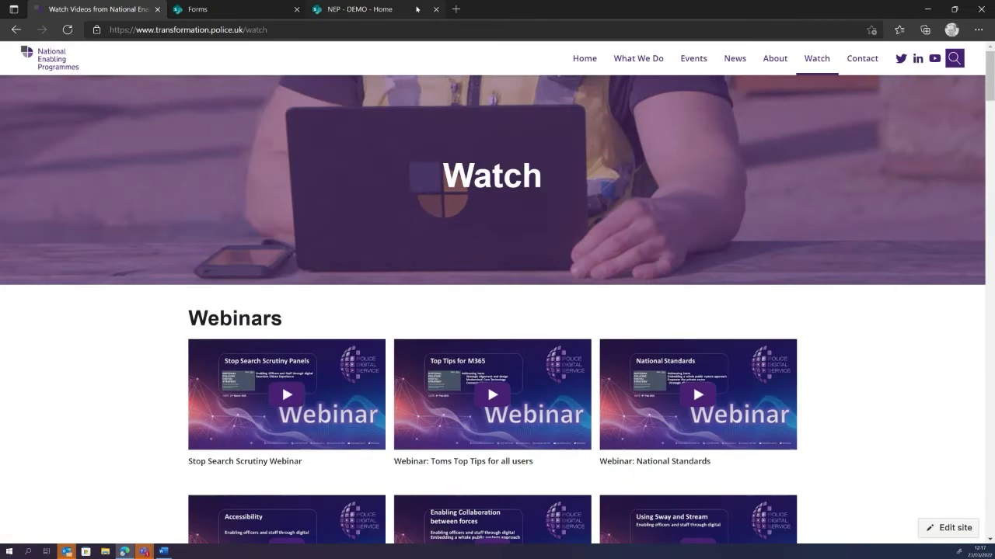
pyautogui.click(396, 9)
pyautogui.click(457, 10)
pyautogui.click(27, 88)
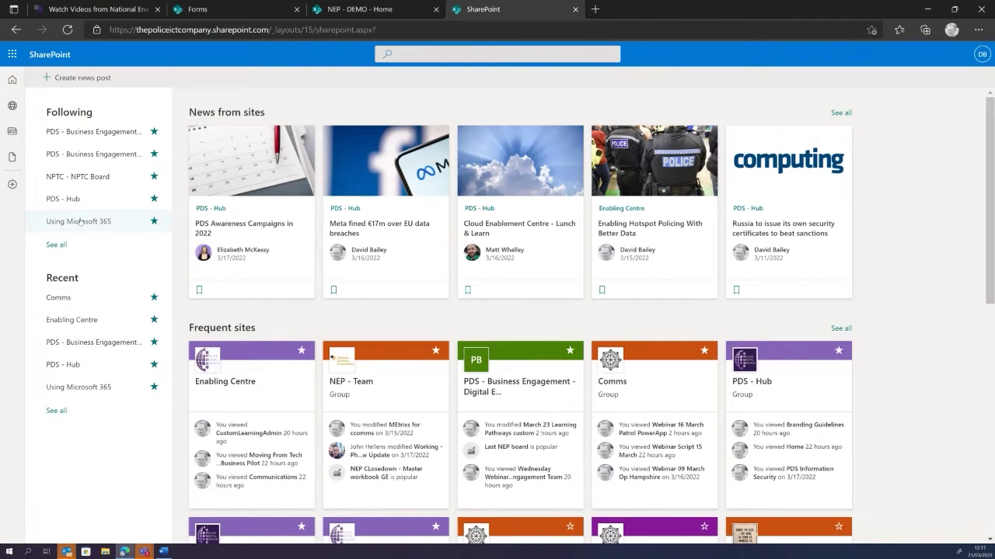
pyautogui.click(79, 222)
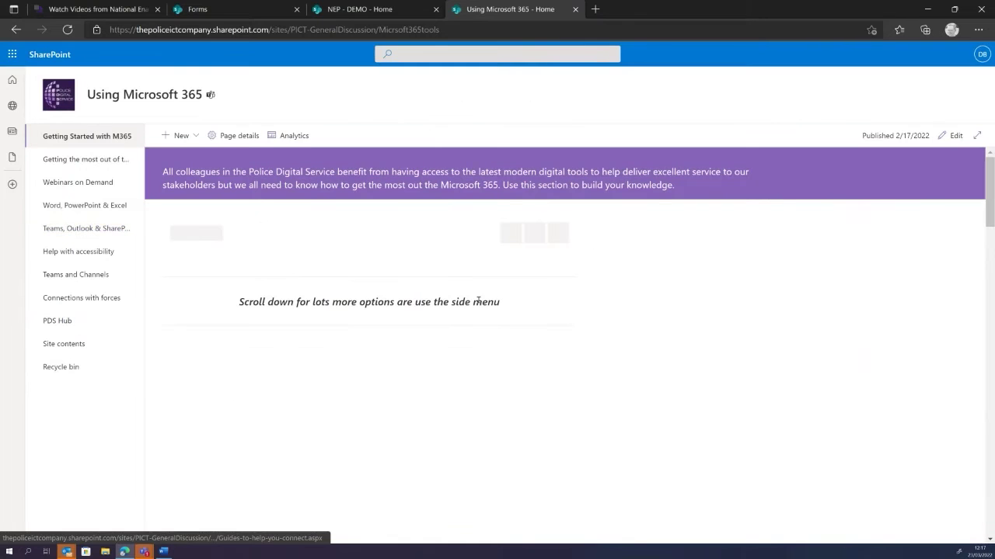
pyautogui.click(78, 207)
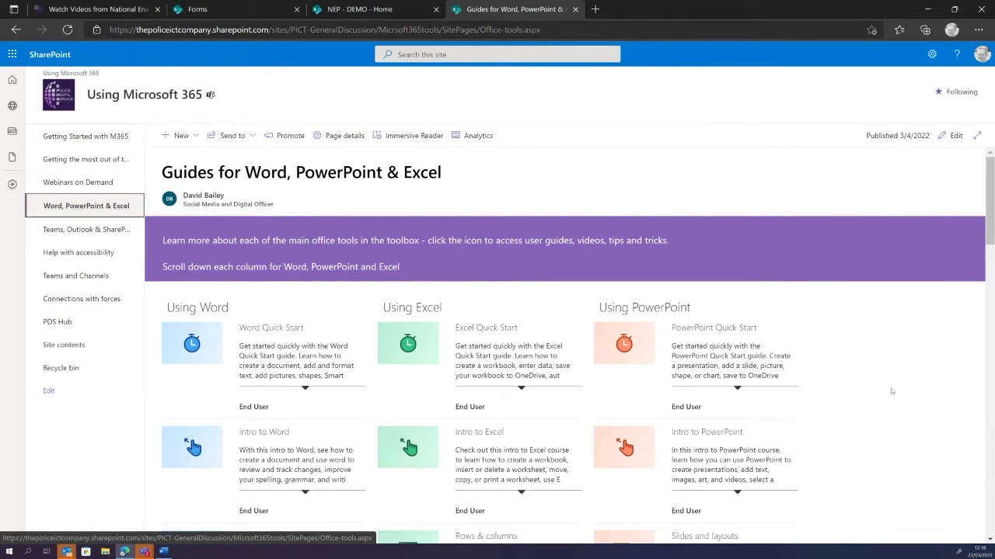
# - Examine the Using Word, Using Excel and Using PowerPoint guide columns, and open the page for editing
pyautogui.scroll(-5, 912, 362)
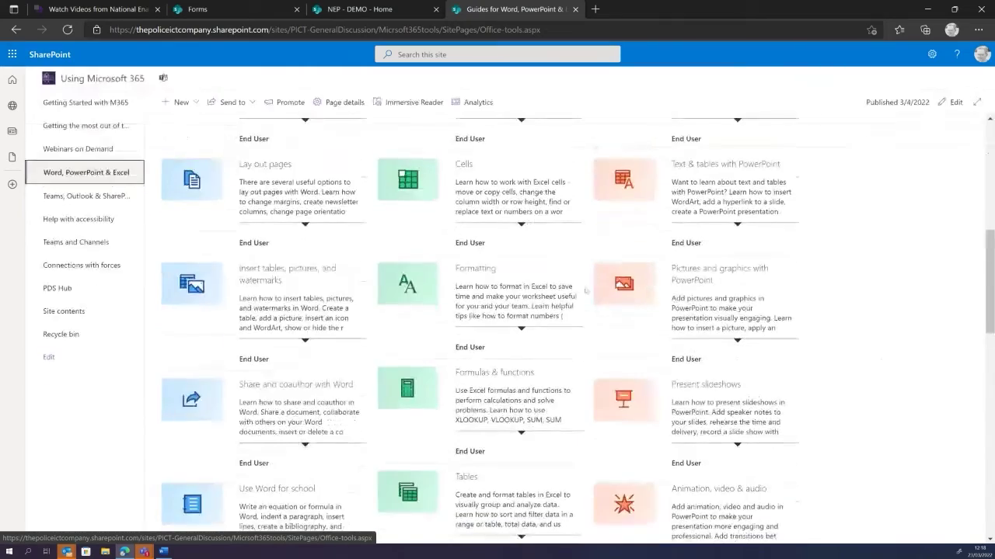
pyautogui.scroll(5, 909, 311)
pyautogui.scroll(-1, 898, 131)
pyautogui.click(953, 136)
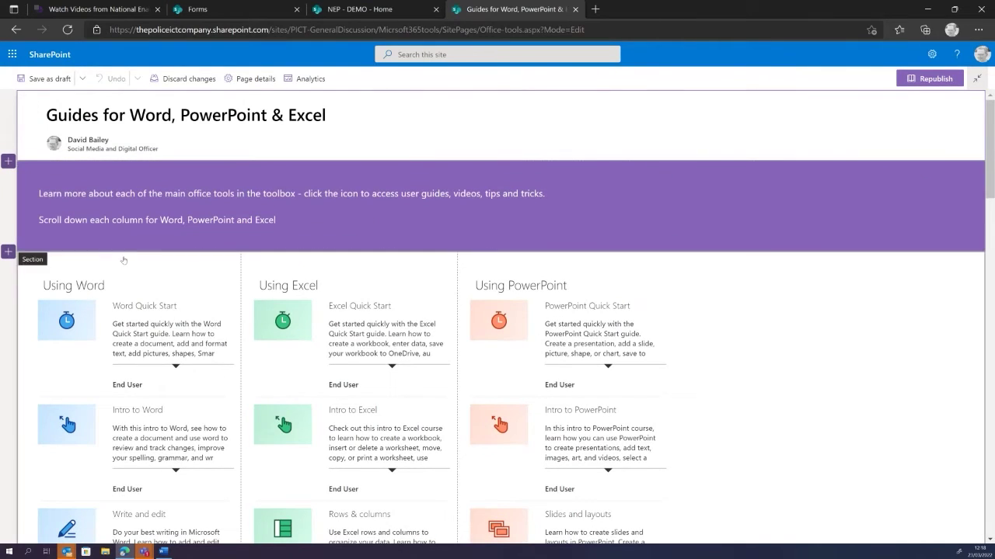
# - Review the learning pathways settings of the Using Word, Using Excel and Using PowerPoint web parts, and republish the page
pyautogui.click(8, 251)
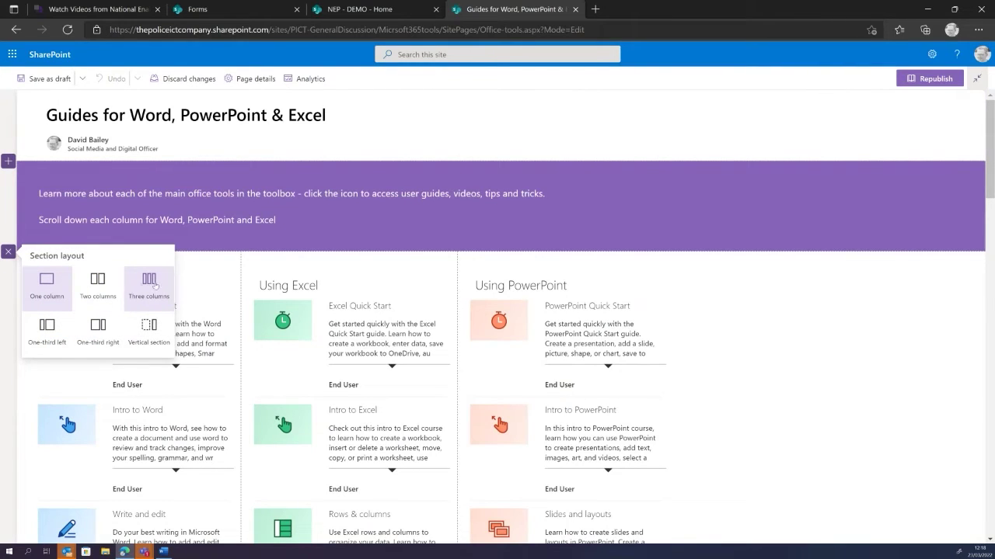
pyautogui.click(394, 278)
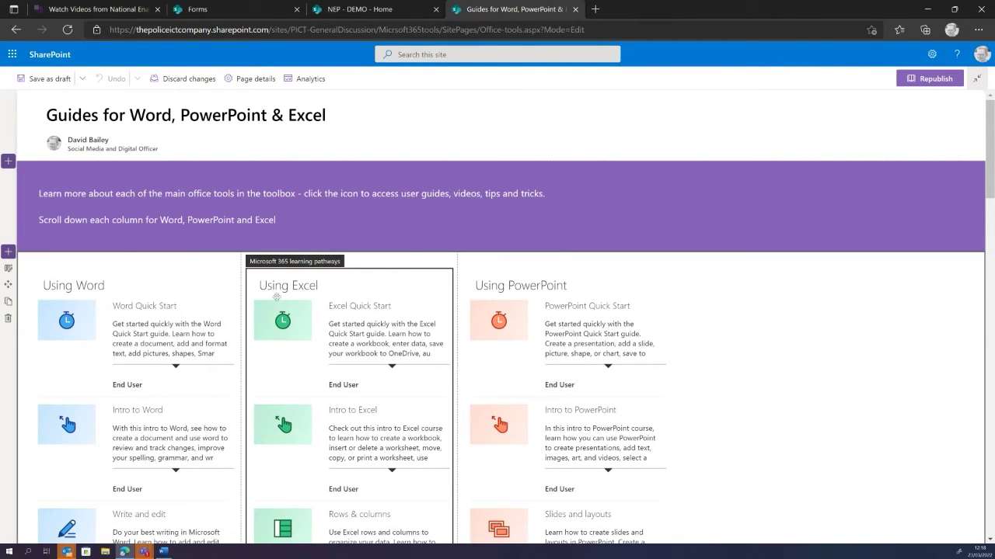
pyautogui.click(110, 267)
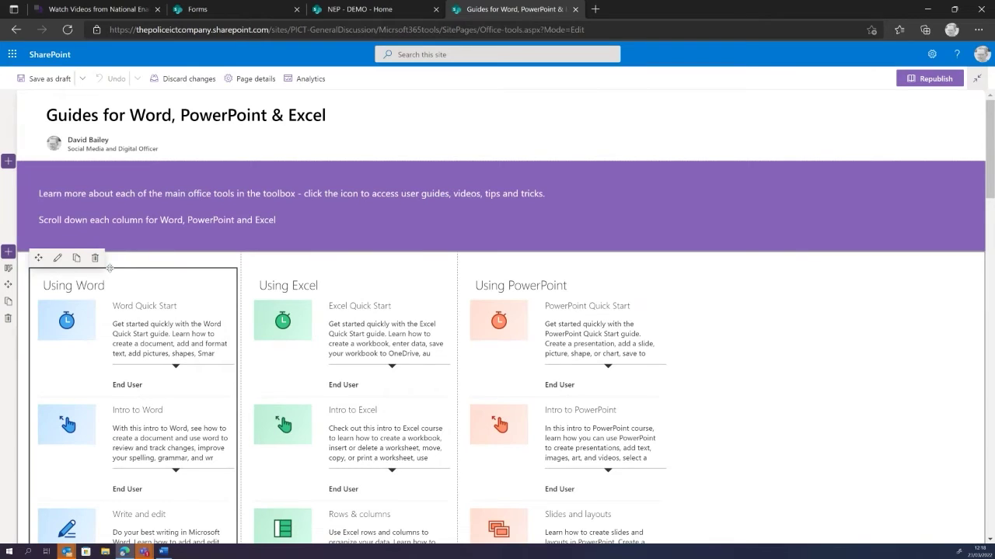
pyautogui.click(57, 259)
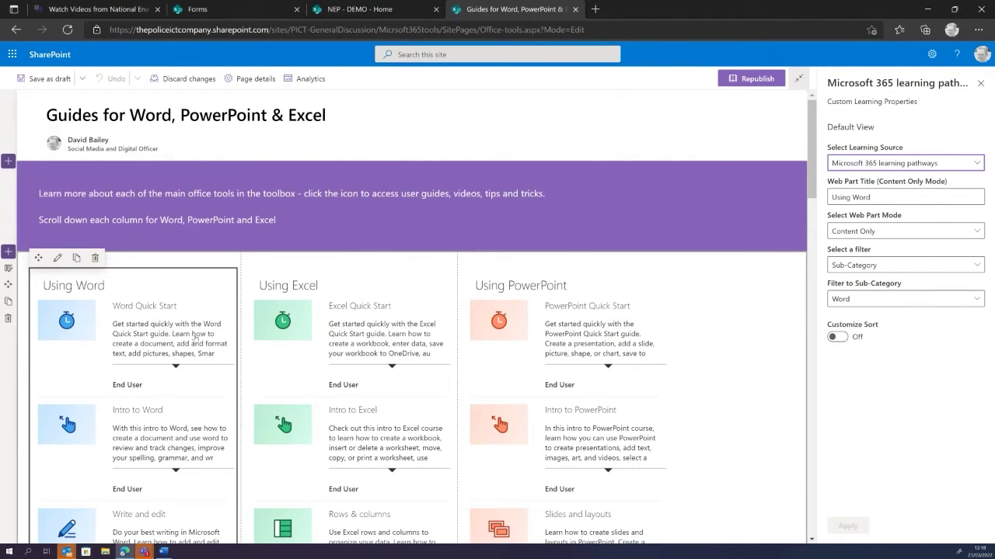
pyautogui.click(369, 284)
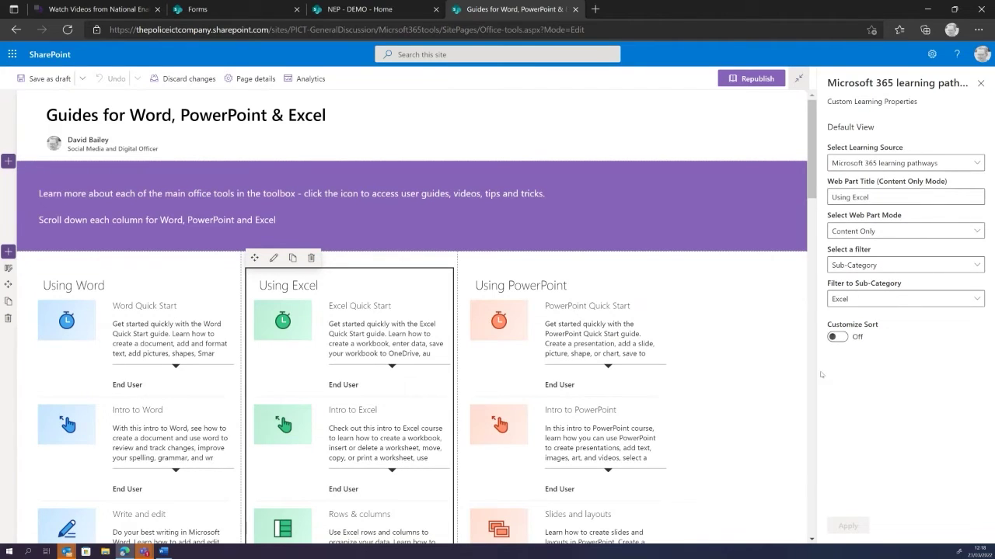
pyautogui.click(509, 315)
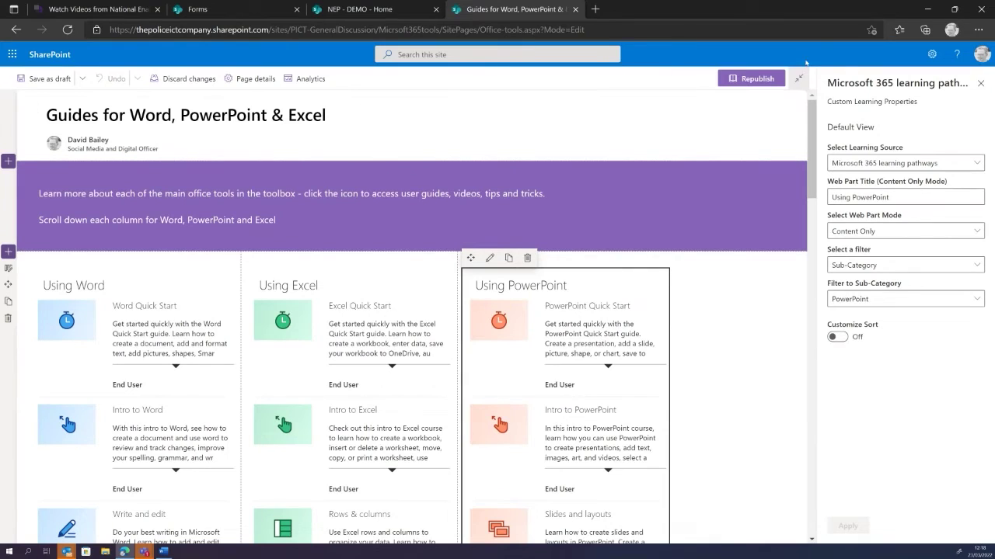
pyautogui.click(747, 81)
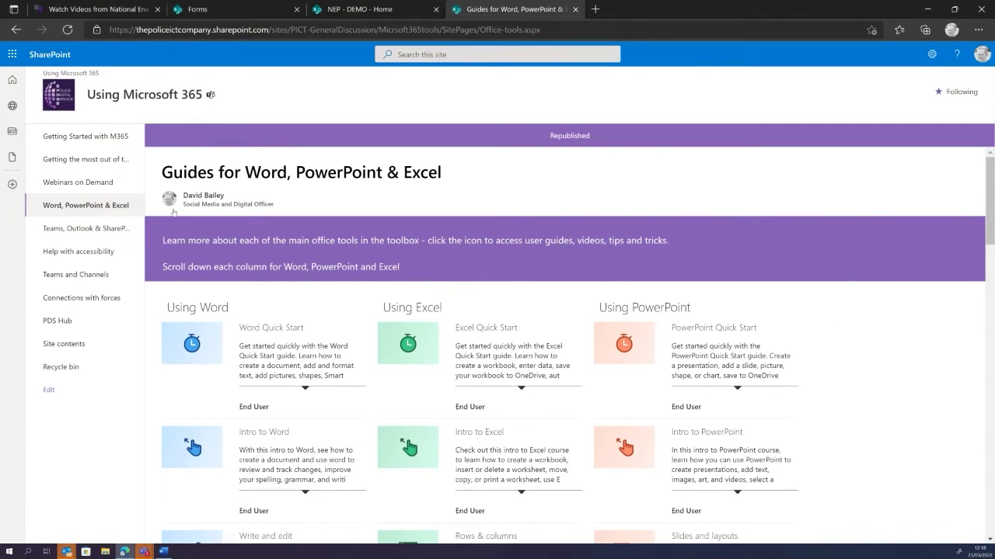
# - Look through the site's Teams, Outlook & SharePoint page and its Teams and Channels page
pyautogui.click(75, 230)
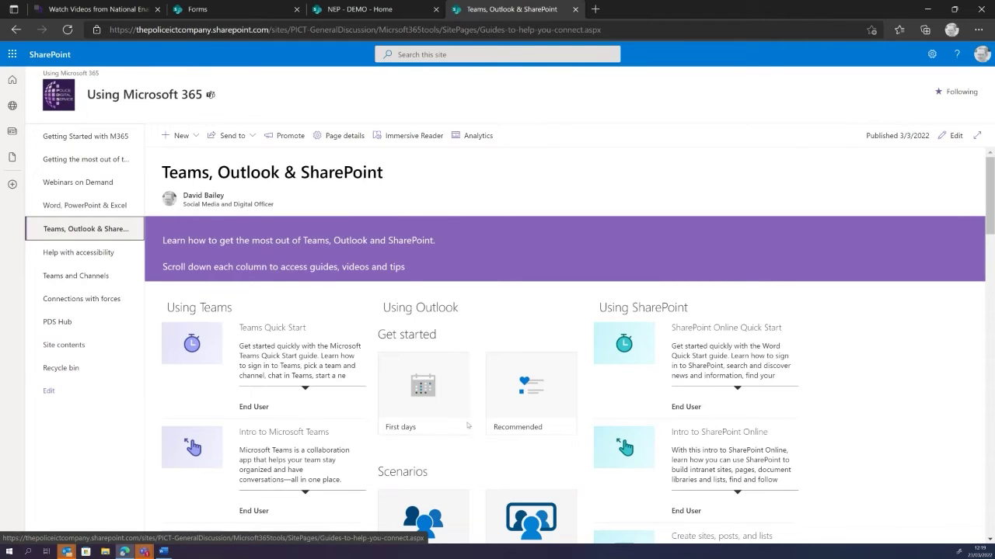
pyautogui.scroll(-5, 602, 455)
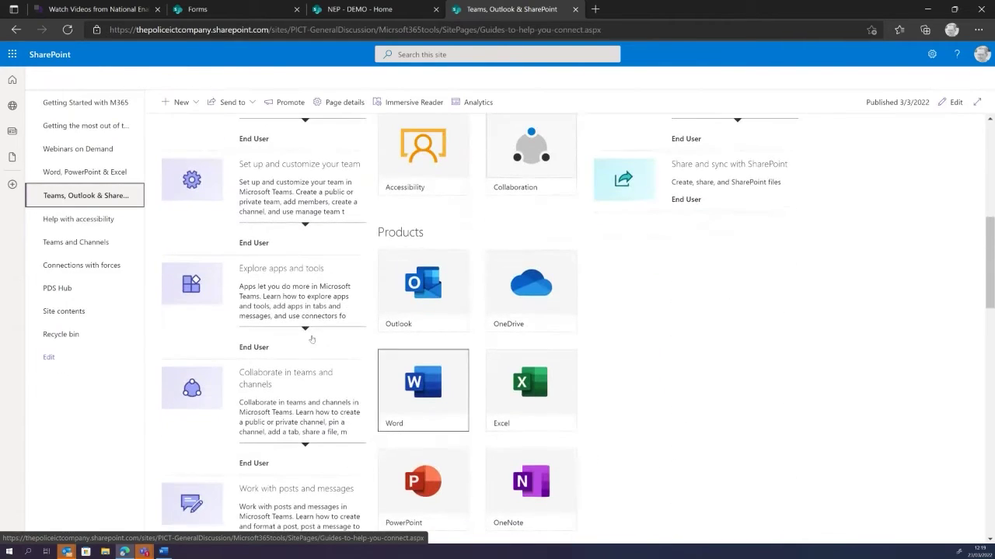
pyautogui.click(93, 243)
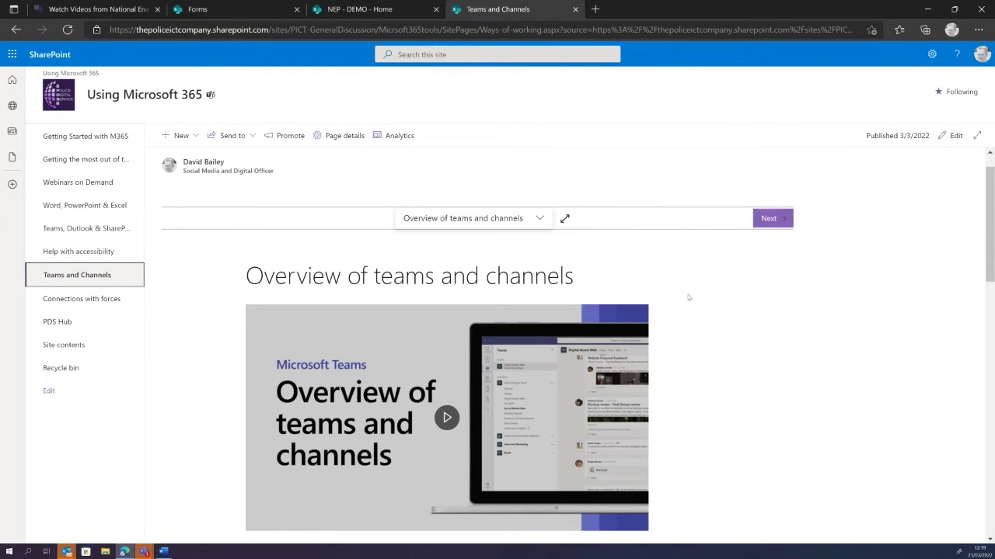
pyautogui.scroll(-7, 726, 299)
pyautogui.scroll(7, 466, 256)
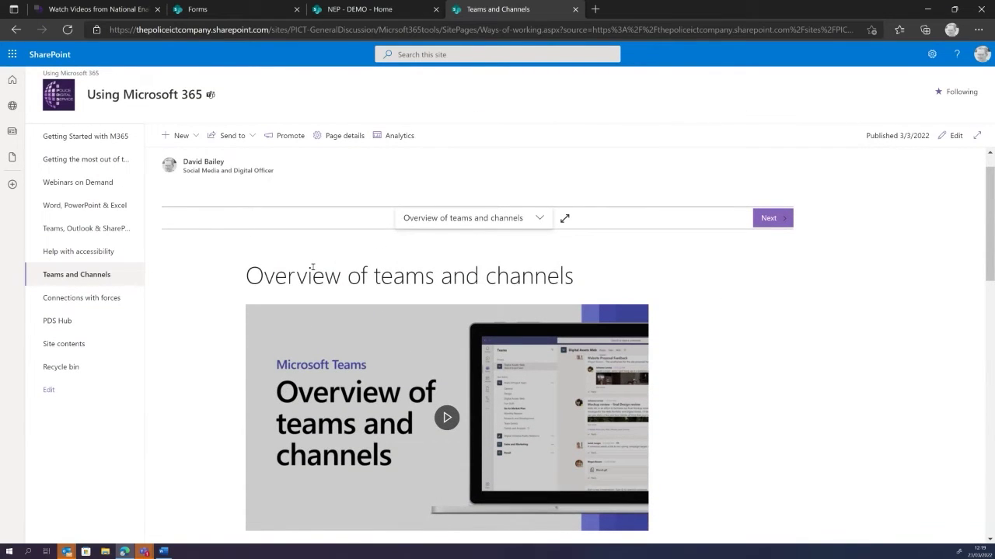
pyautogui.scroll(1, 269, 279)
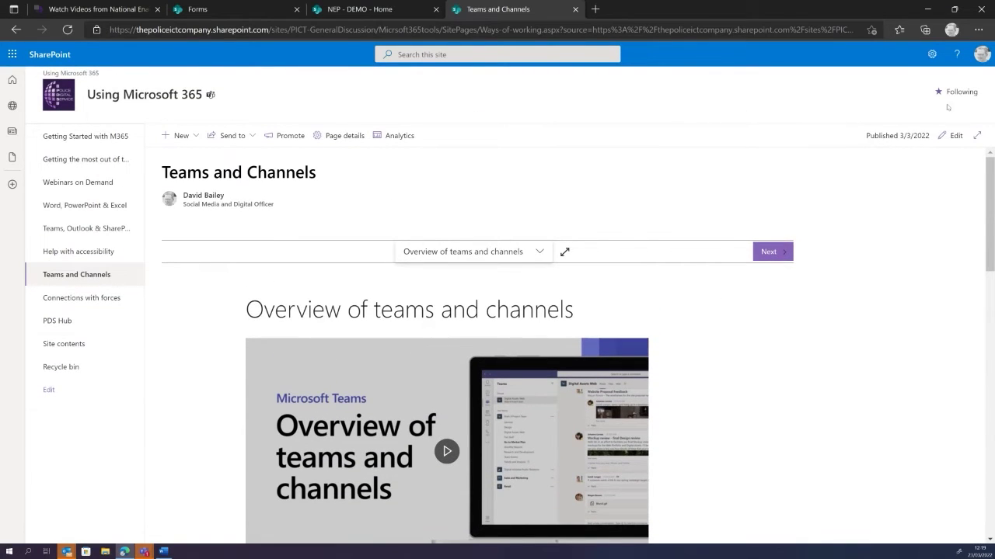
# - Open the Teams and Channels page for editing, review its learning pathways web part settings, and republish the page
pyautogui.click(955, 136)
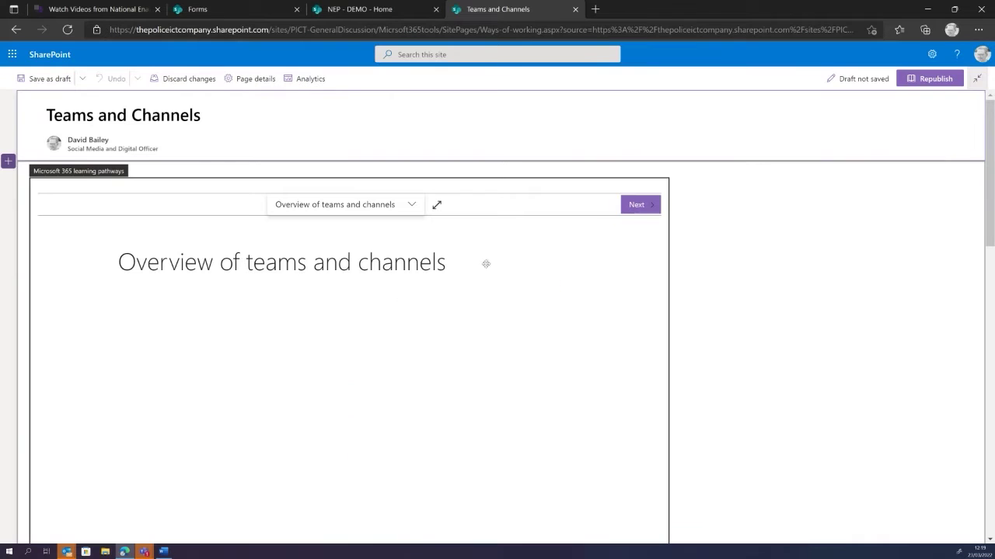
pyautogui.click(160, 183)
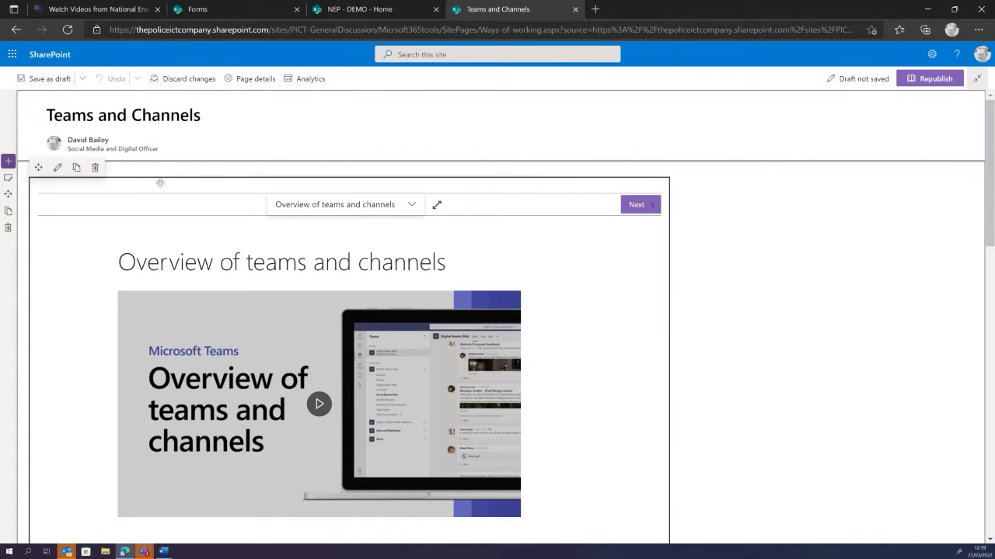
pyautogui.click(57, 168)
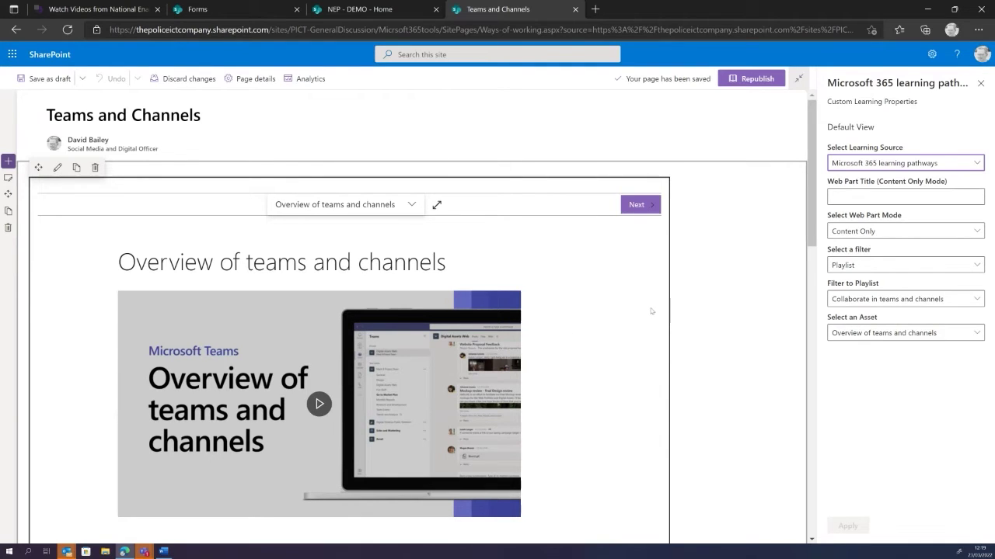
pyautogui.click(742, 84)
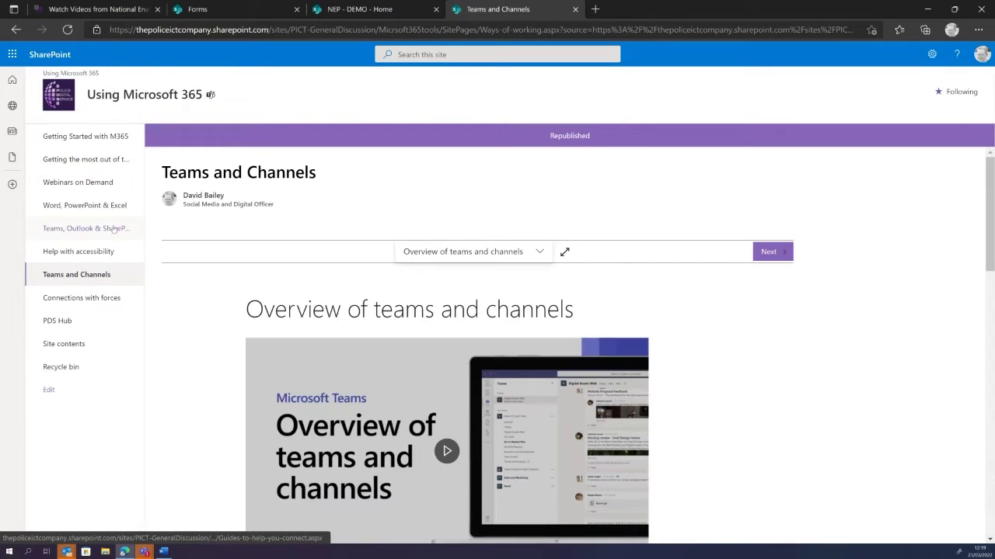
# - Go to the Connections with forces page and examine its embedded Teams guide and the guide links below it
pyautogui.click(114, 302)
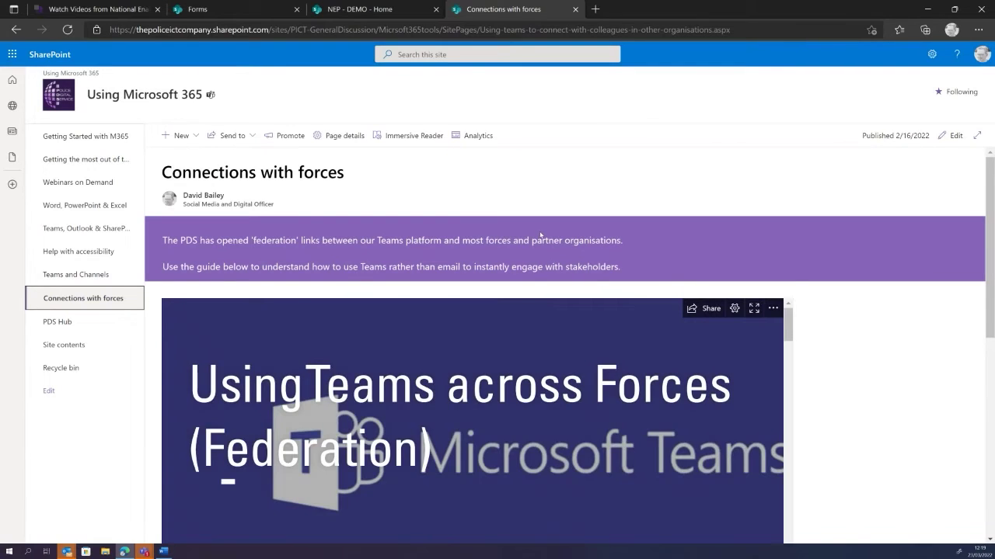
pyautogui.scroll(-5, 801, 323)
pyautogui.scroll(5, 855, 334)
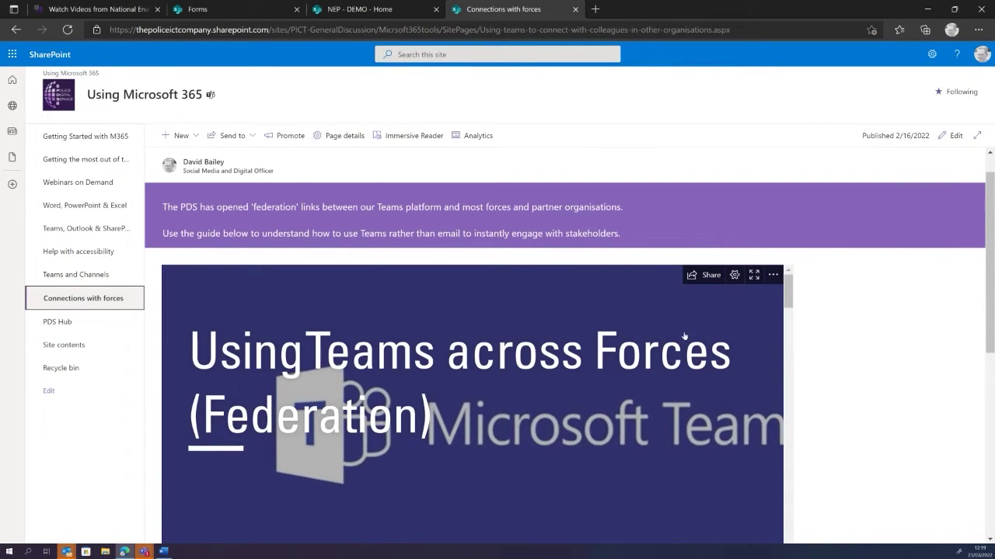
pyautogui.scroll(-5, 685, 331)
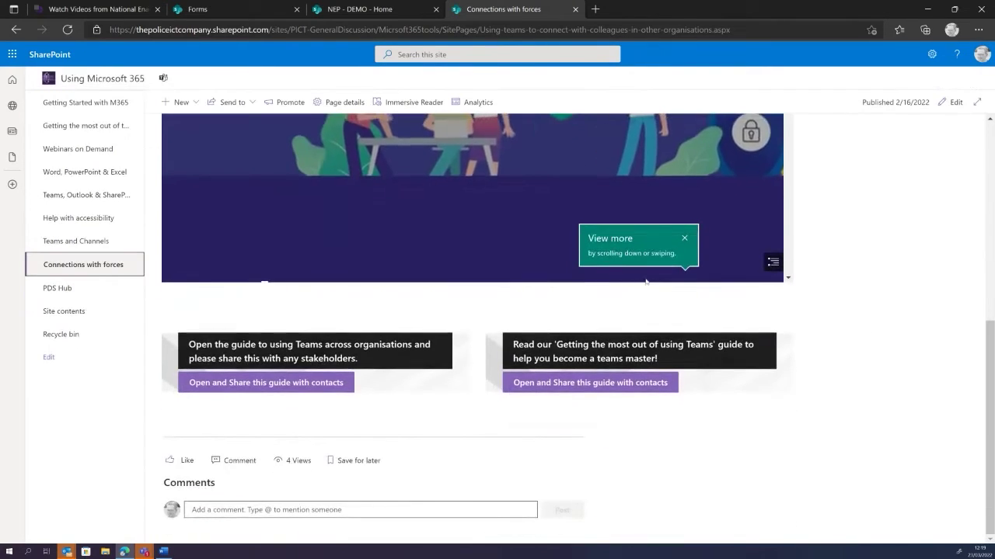
pyautogui.scroll(5, 643, 282)
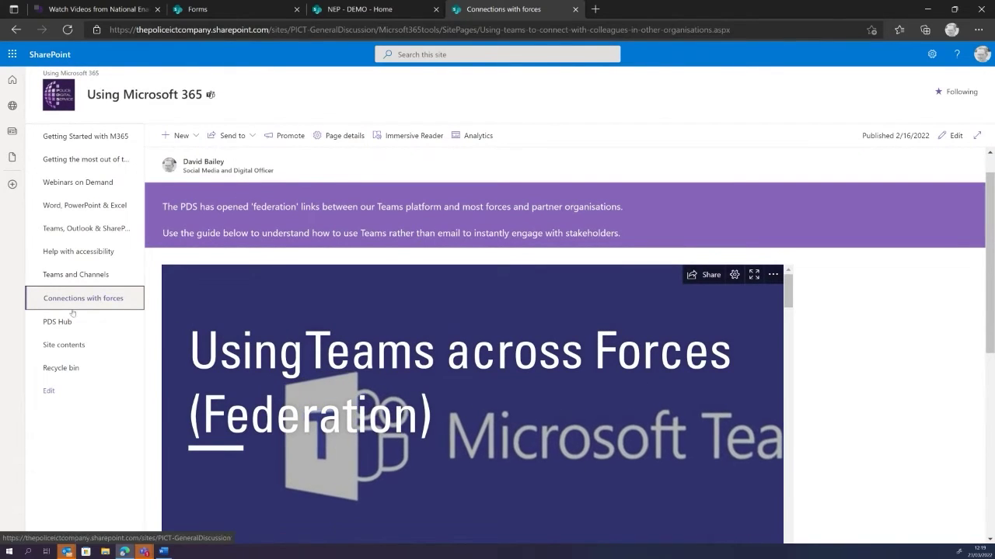
pyautogui.moveTo(987, 239); pyautogui.dragTo(946, 420)
pyautogui.scroll(5, 575, 346)
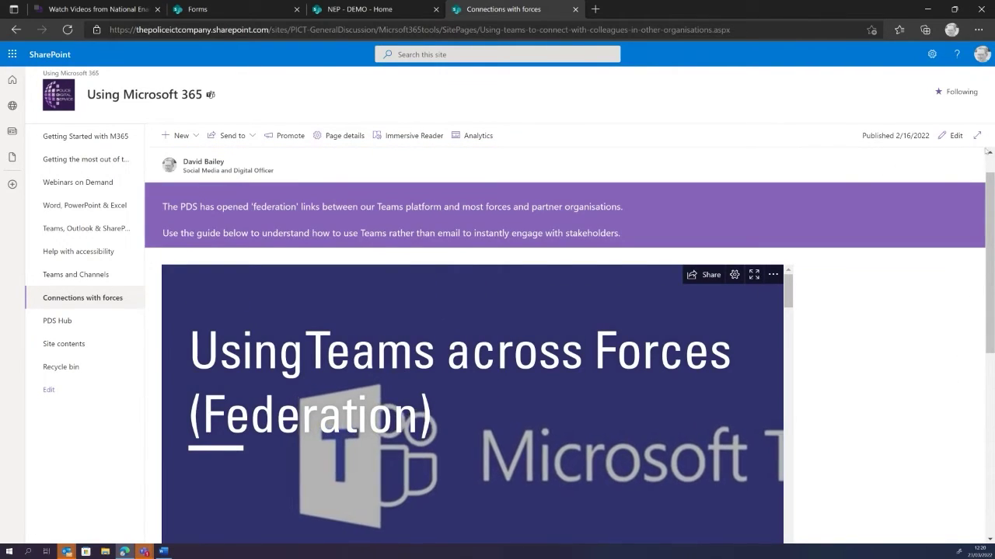
# - Edit the Connections with forces page and add a Microsoft 365 learning pathways web part below the two guide links
pyautogui.click(949, 135)
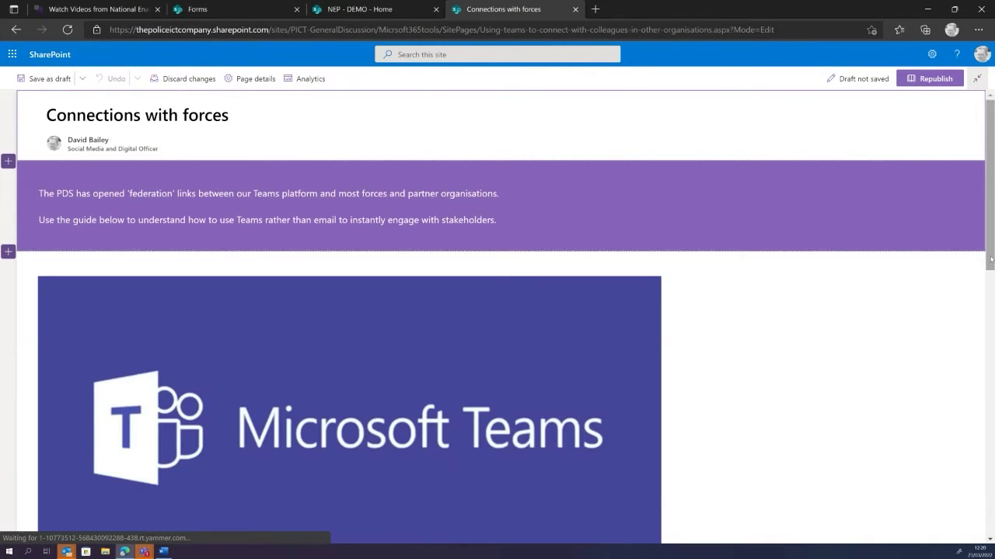
pyautogui.moveTo(991, 258); pyautogui.dragTo(955, 464)
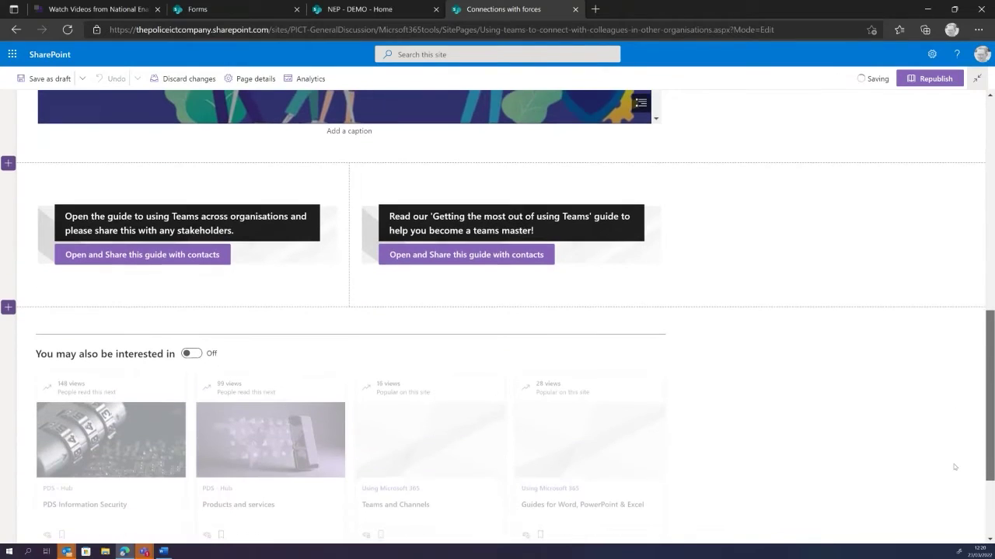
pyautogui.click(349, 317)
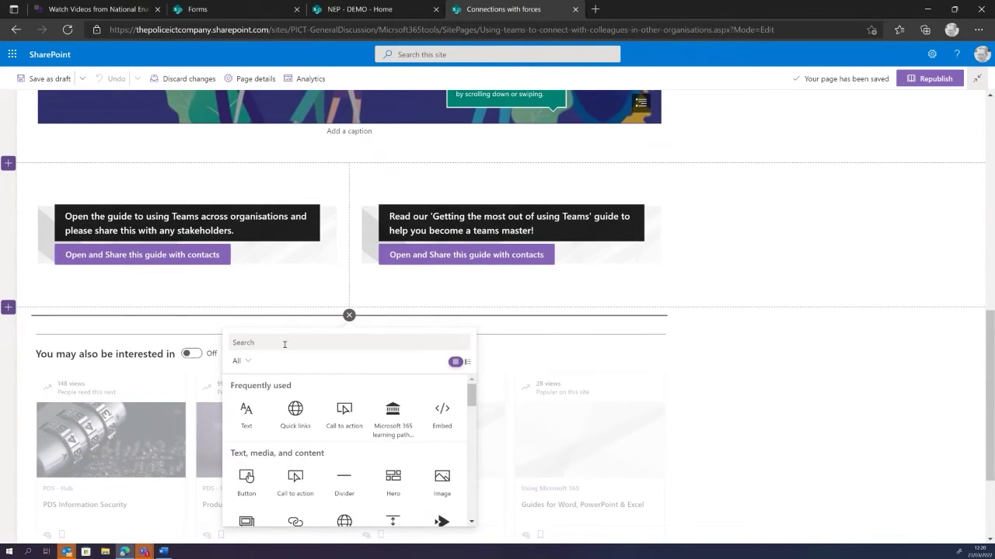
pyautogui.write('learning')
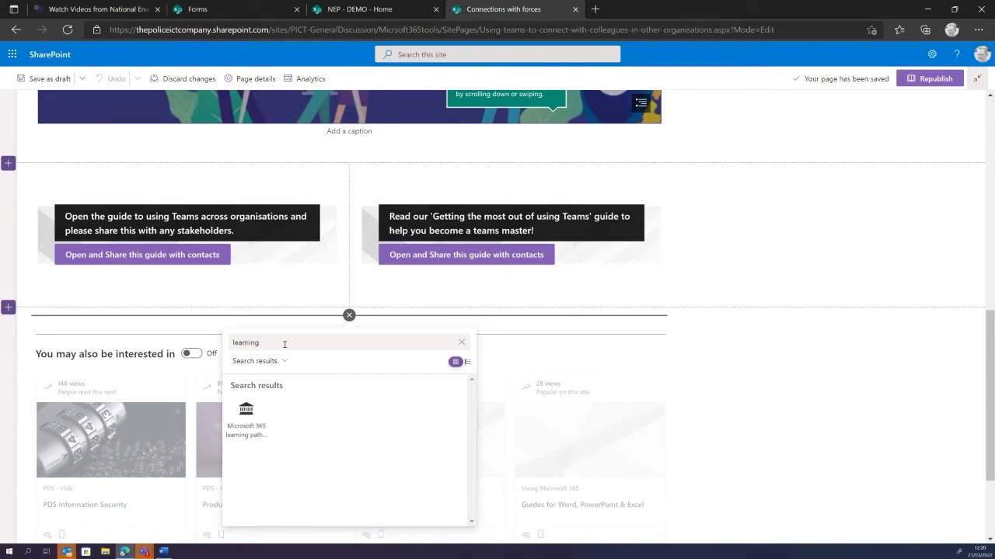
pyautogui.click(246, 414)
pyautogui.scroll(-7, 328, 369)
pyautogui.scroll(7, 365, 264)
pyautogui.scroll(-6, 317, 380)
pyautogui.scroll(-1, 361, 353)
pyautogui.scroll(6, 366, 311)
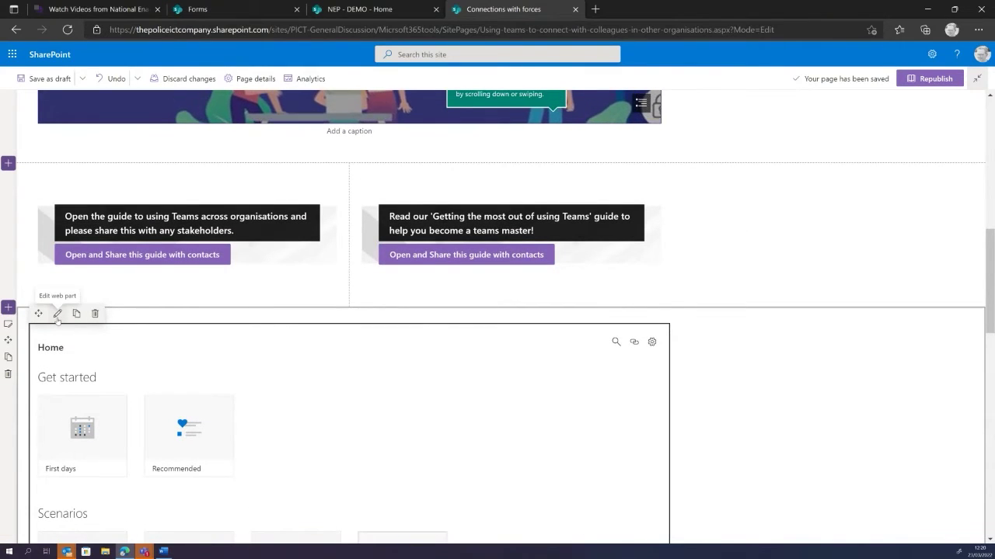
# - Set the new web part's mode to Content Only, filter it to the Collaboration sub-category, and apply the settings
pyautogui.click(57, 314)
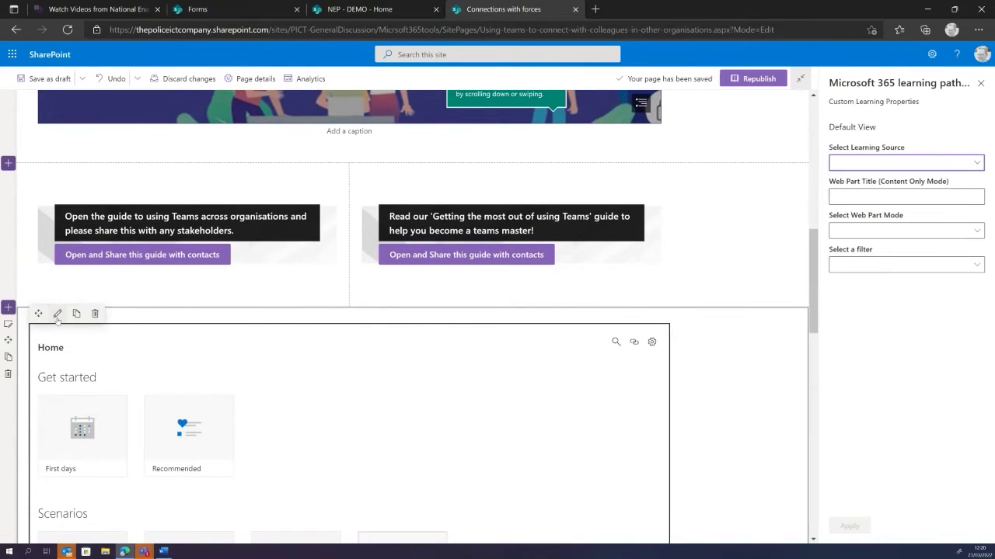
pyautogui.click(857, 231)
pyautogui.click(859, 267)
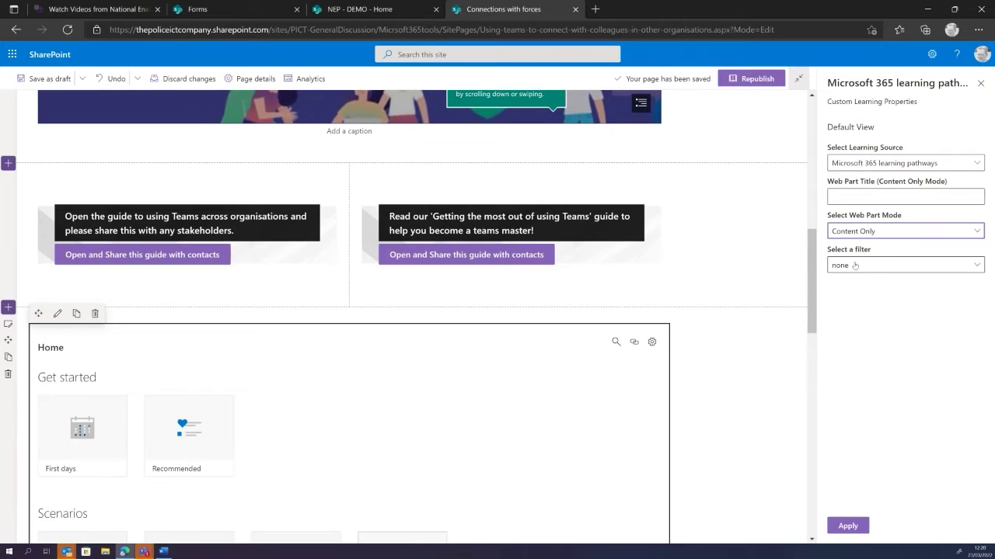
pyautogui.click(854, 265)
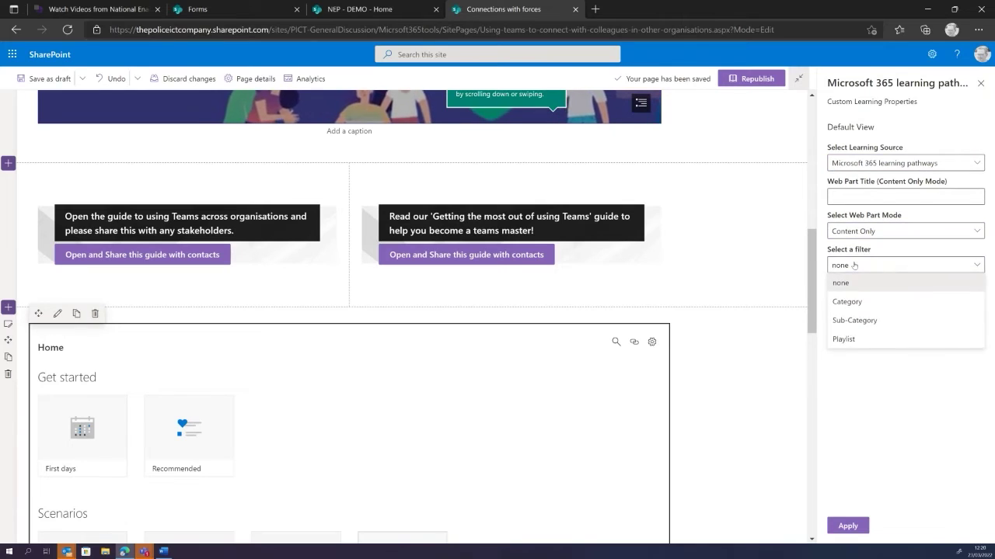
pyautogui.click(866, 321)
pyautogui.click(843, 298)
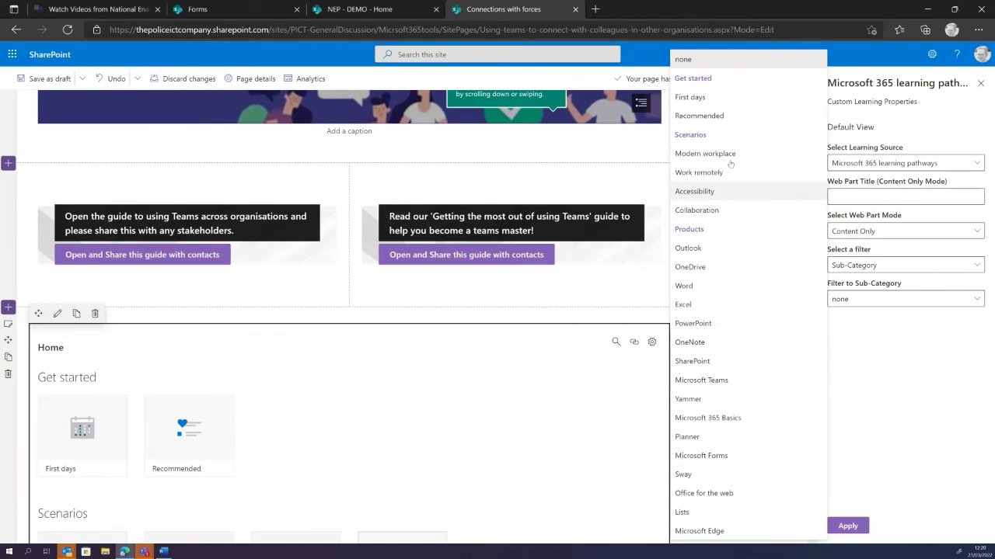
pyautogui.click(710, 212)
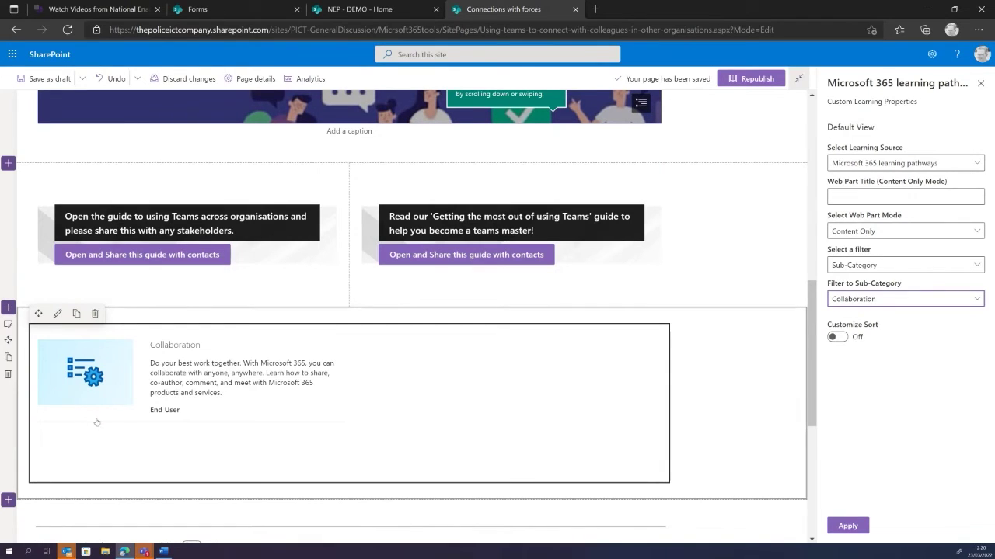
pyautogui.click(850, 526)
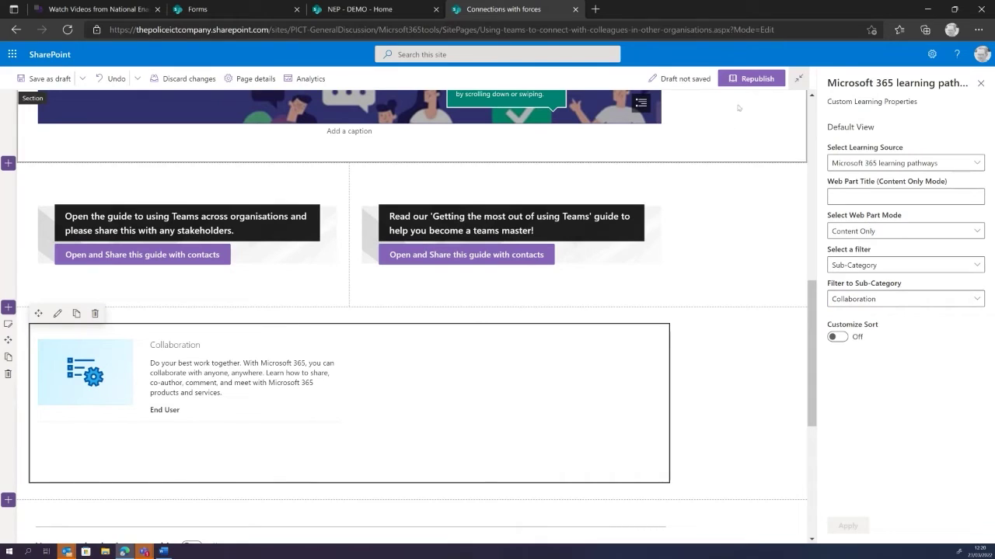
# - Republish the Connections with forces page and open the Collaboration playlist in its new web part
pyautogui.click(766, 80)
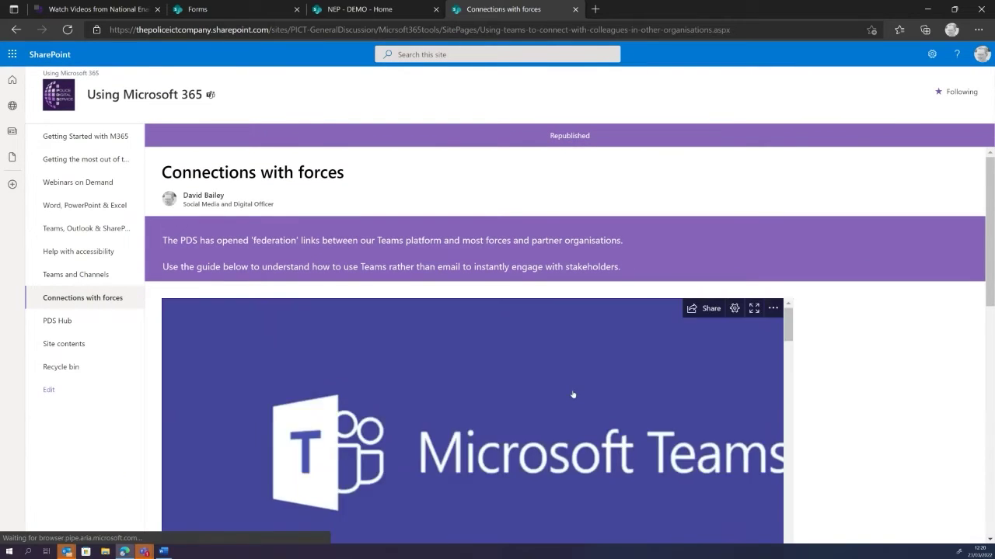
pyautogui.scroll(-6, 512, 411)
pyautogui.scroll(-2, 512, 411)
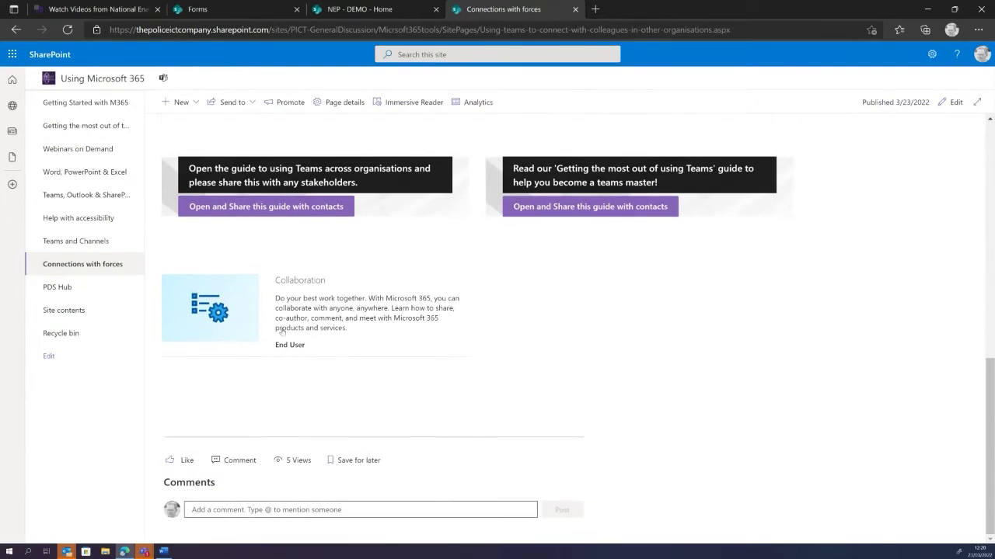
pyautogui.click(269, 315)
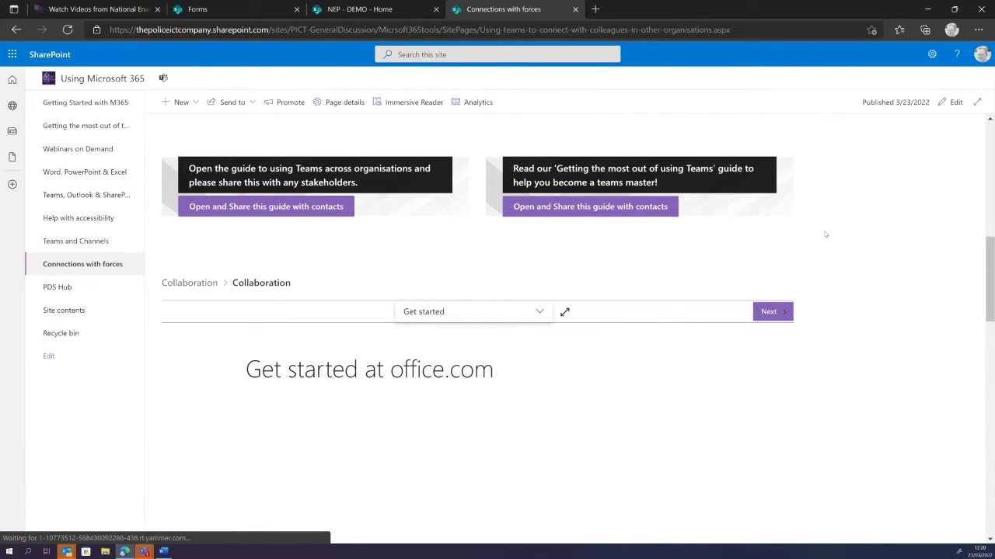
# - Look through the Collaboration playlist content embedded in the Connections with forces page, including its video and further links
pyautogui.moveTo(988, 258); pyautogui.dragTo(958, 460)
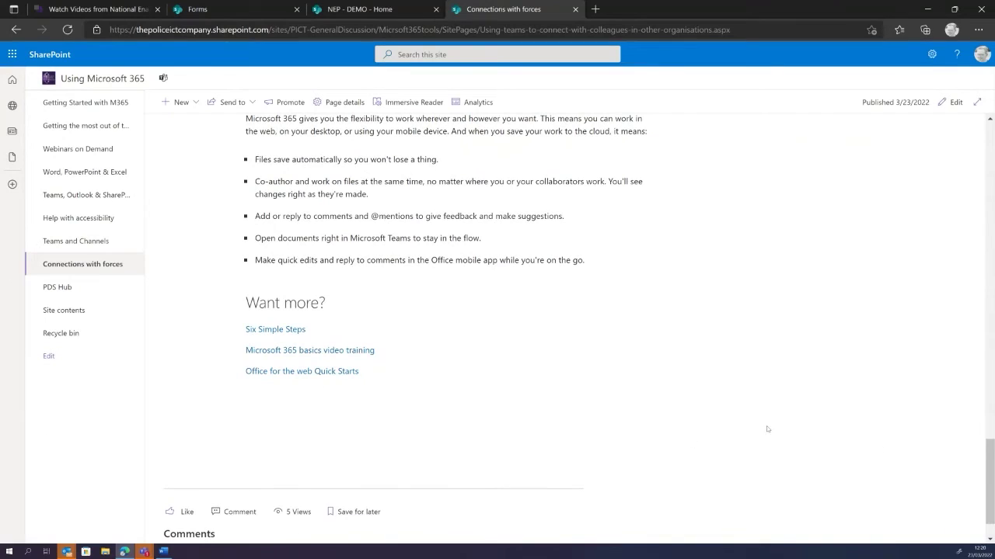
pyautogui.press('Home')
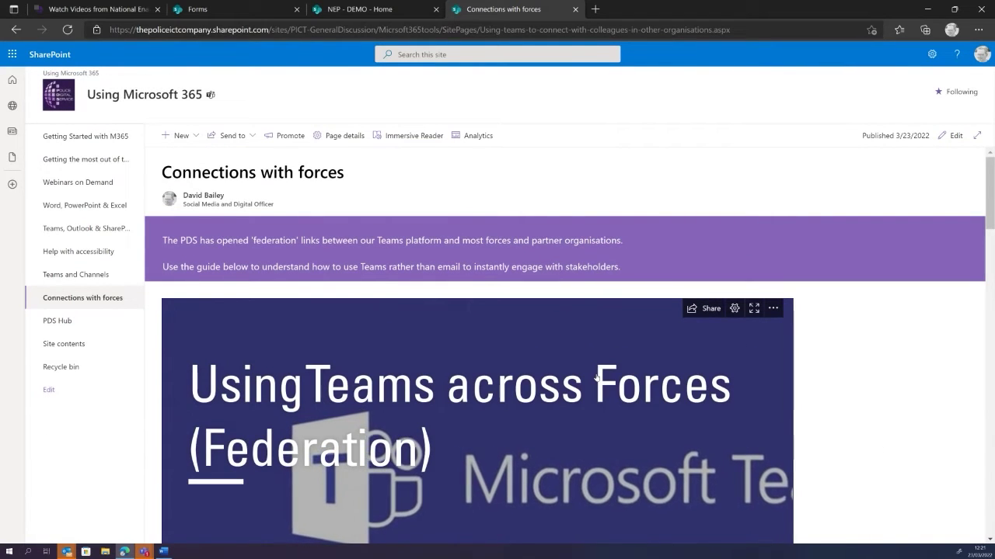
pyautogui.scroll(-10, 826, 337)
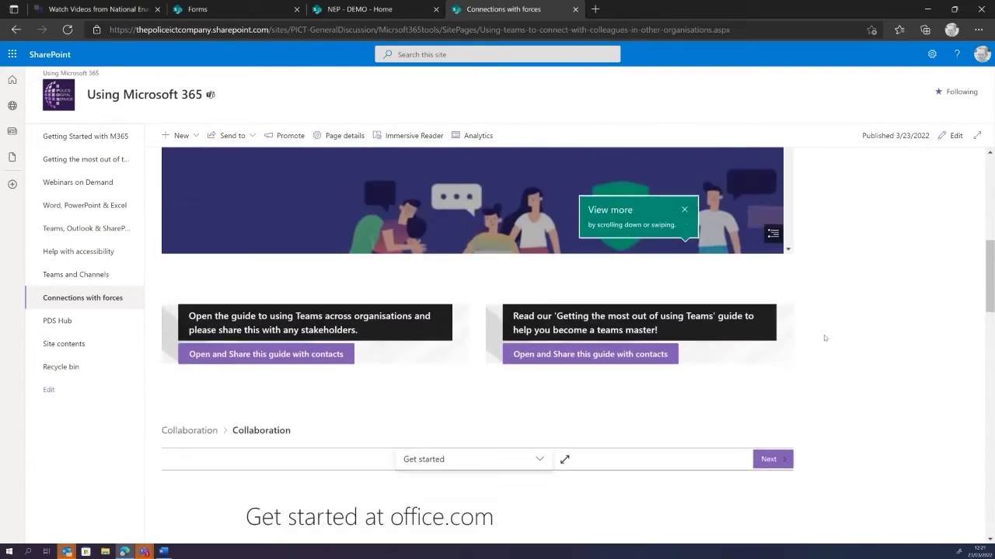
pyautogui.scroll(-1, 826, 338)
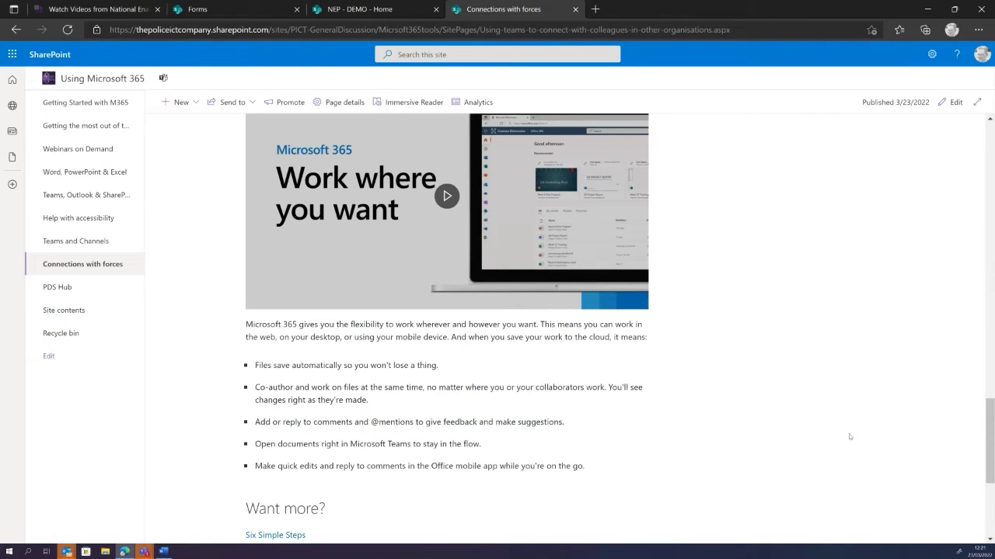
pyautogui.scroll(10, 849, 437)
# - Go to the NEP - DEMO home page and look through its embedded PivotTable learning content
pyautogui.click(355, 14)
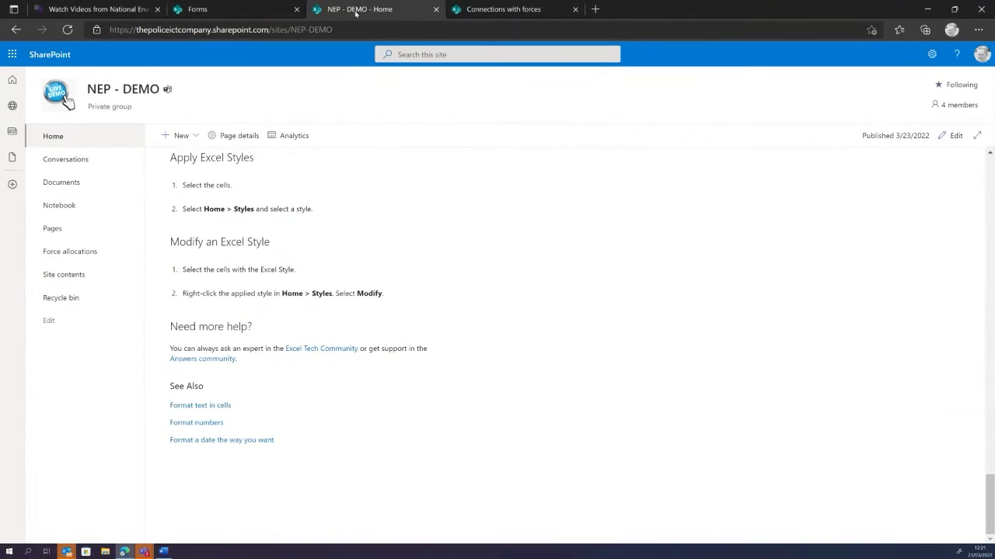
pyautogui.scroll(10, 493, 305)
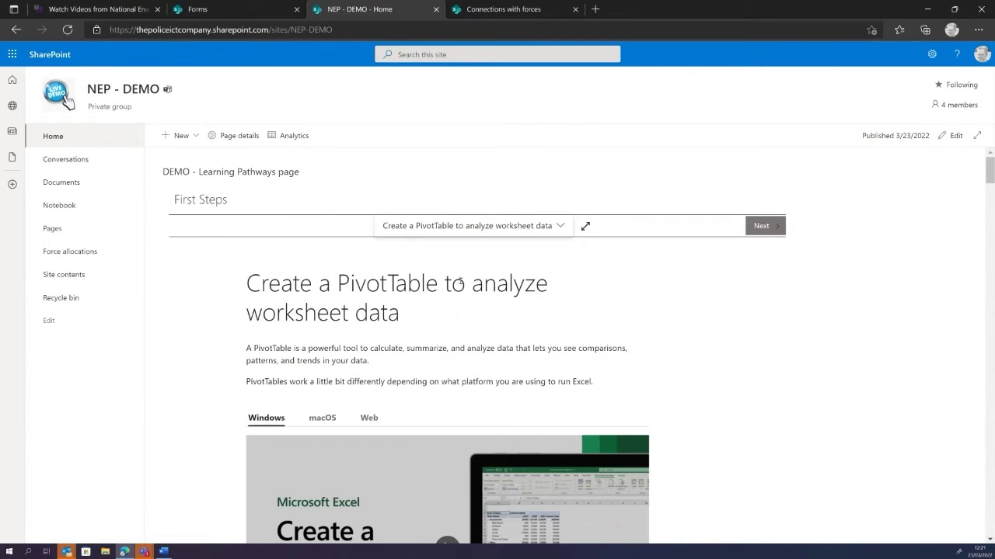
pyautogui.scroll(-15, 475, 284)
pyautogui.scroll(14, 596, 481)
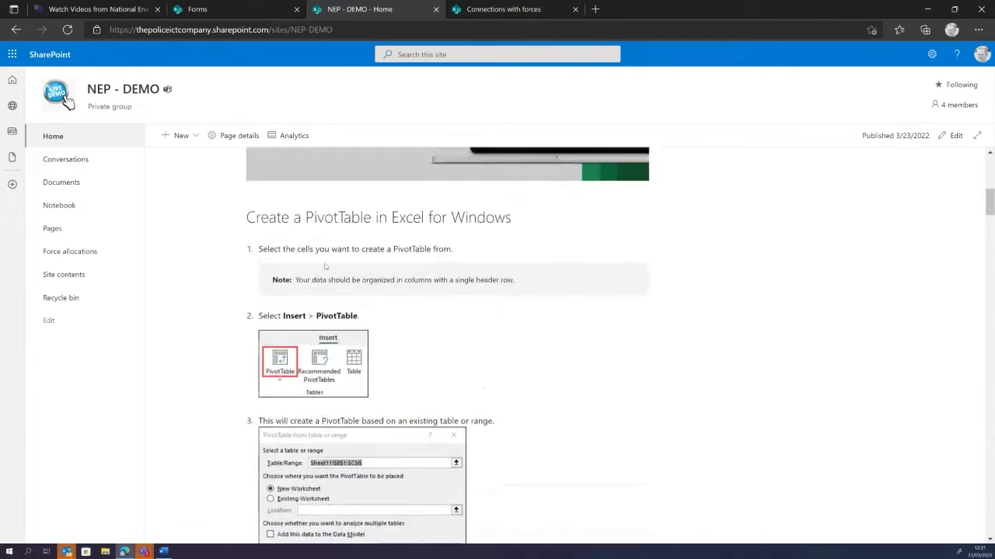
pyautogui.scroll(1, 232, 224)
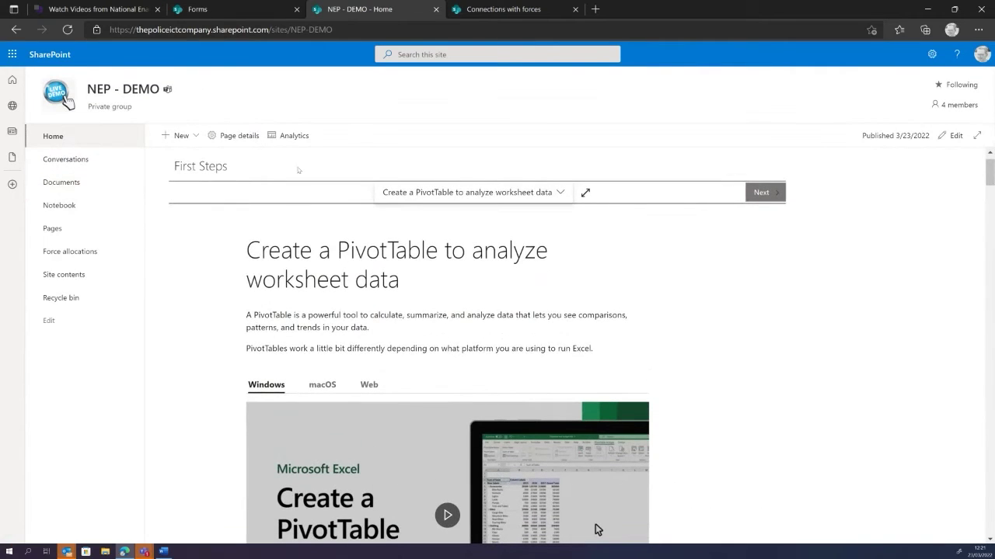
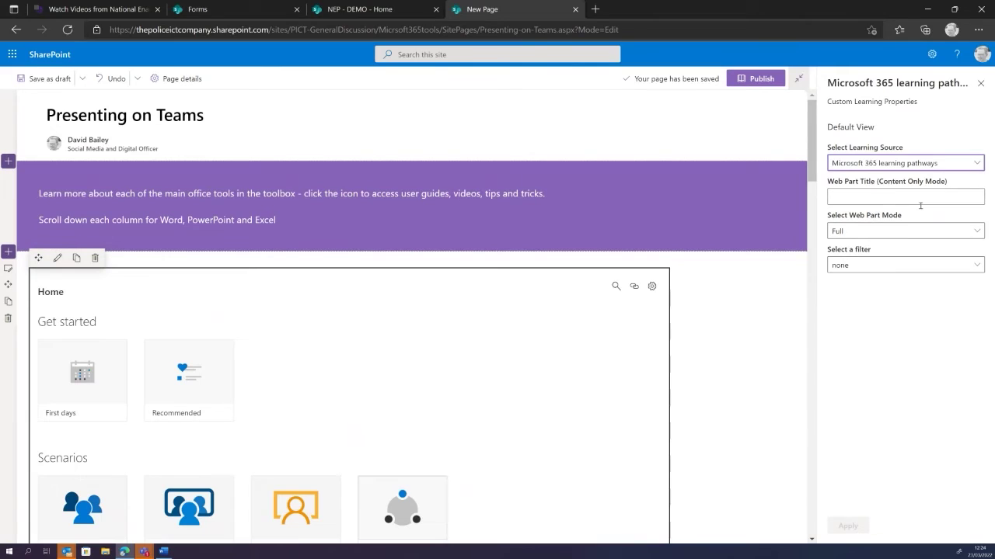
# - On the Presenting on Teams page, set the learning pathways web part's mode to Content Only and its filter type to Playlist
pyautogui.click(916, 200)
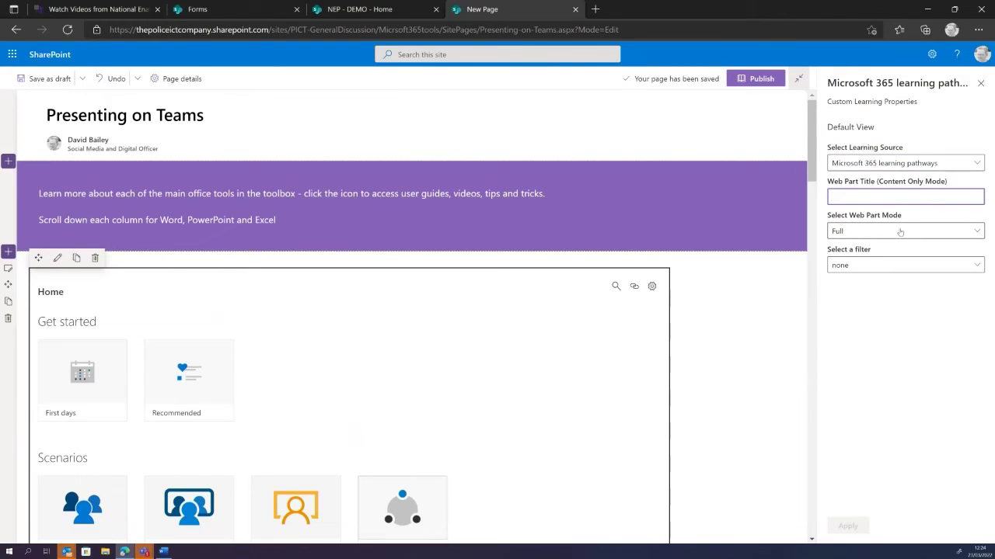
pyautogui.click(900, 231)
pyautogui.click(889, 266)
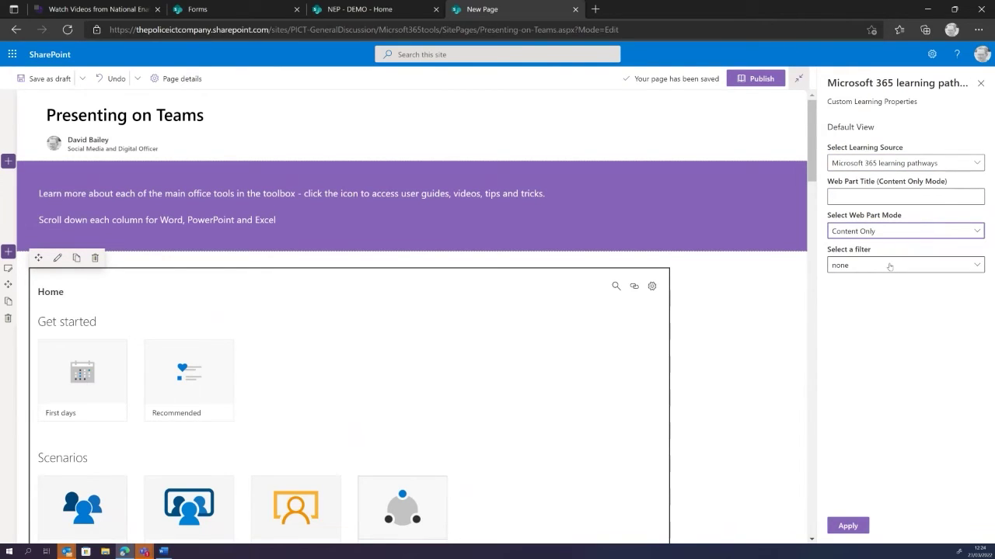
pyautogui.click(889, 266)
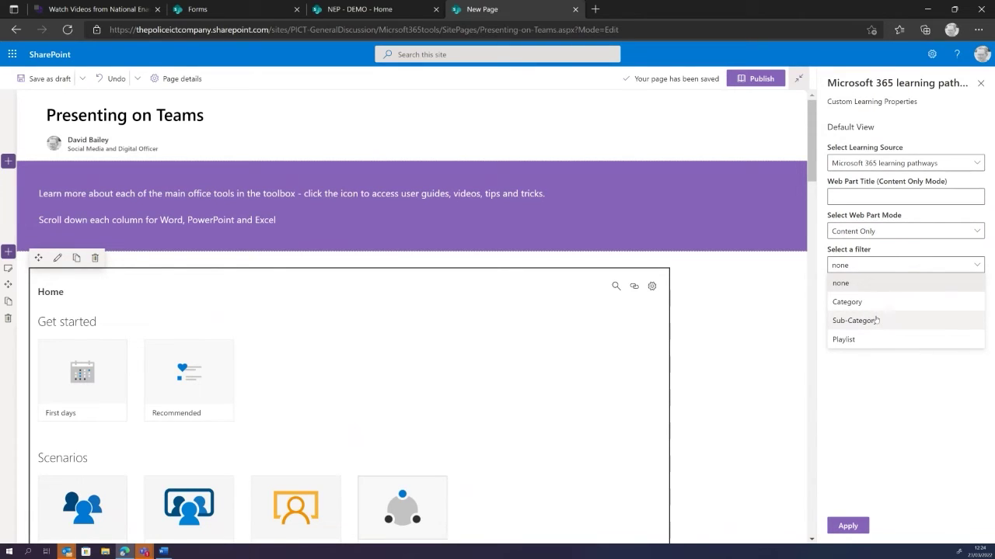
pyautogui.click(875, 322)
pyautogui.click(856, 302)
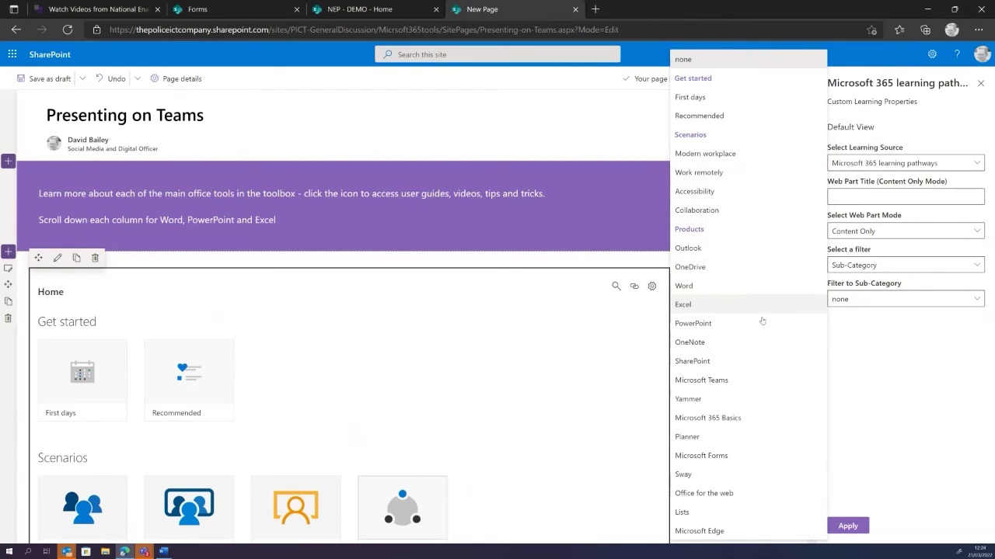
pyautogui.click(863, 266)
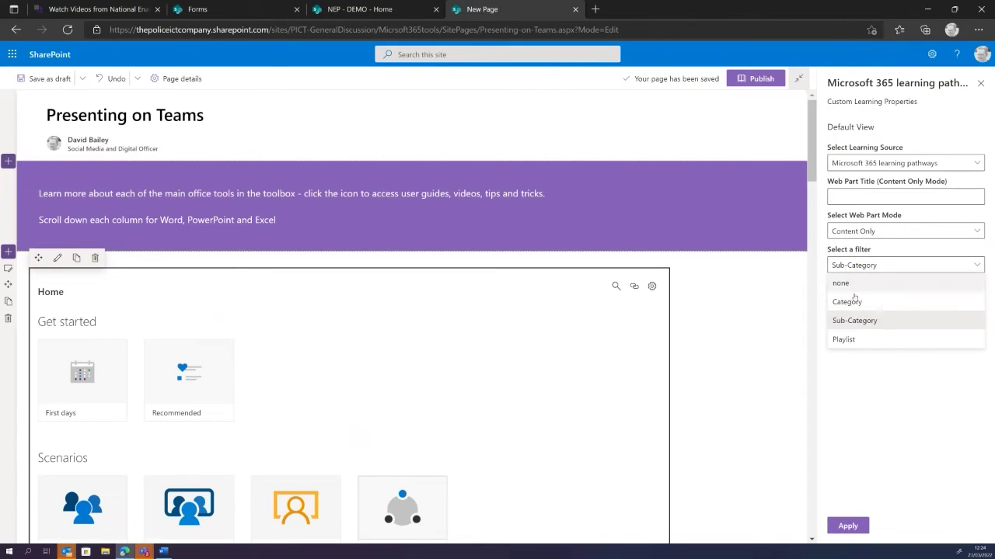
pyautogui.click(844, 340)
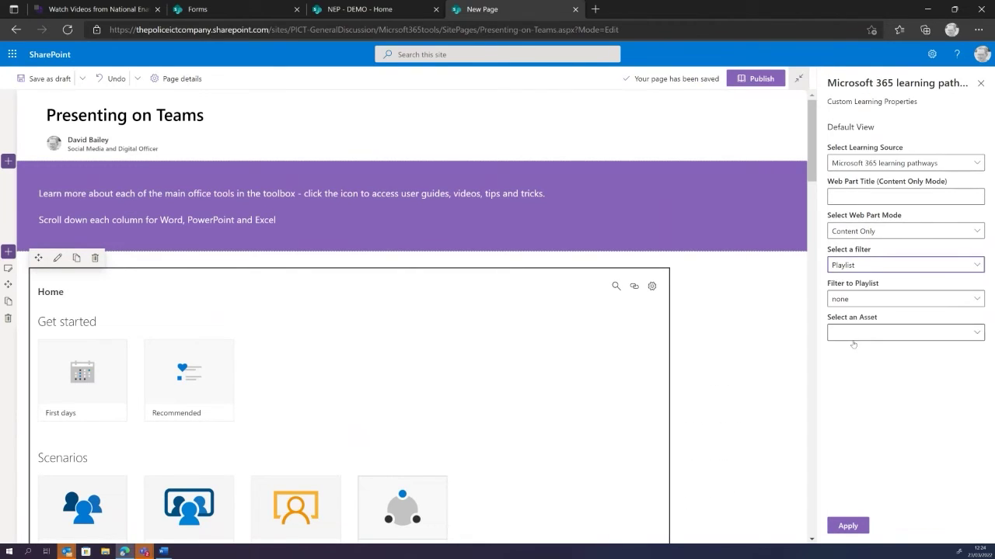
# - Filter the web part to the Present slideshows playlist from the PowerPoint group
pyautogui.click(846, 299)
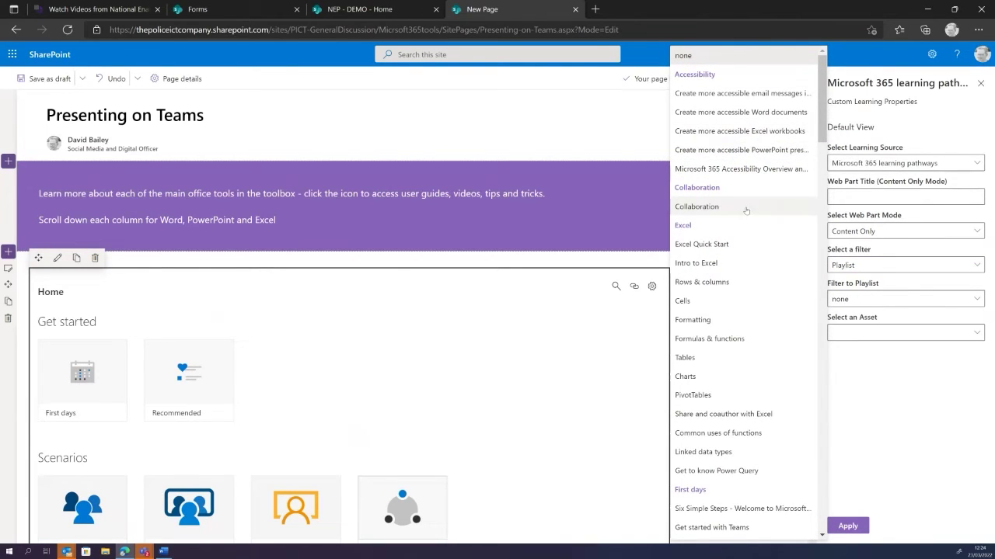
pyautogui.scroll(-2, 746, 216)
pyautogui.scroll(-3, 744, 214)
pyautogui.scroll(6, 731, 211)
pyautogui.scroll(-8, 718, 295)
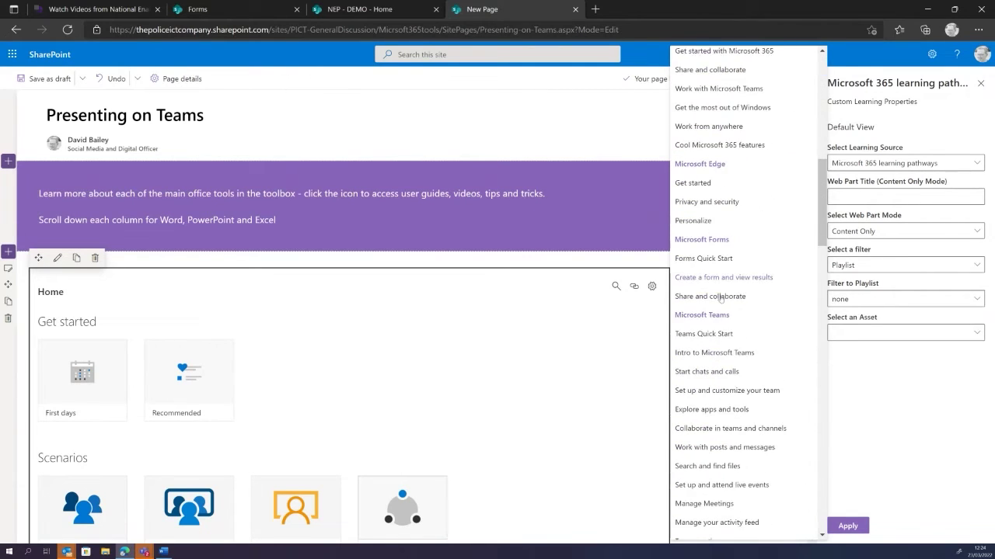
pyautogui.scroll(-5, 731, 330)
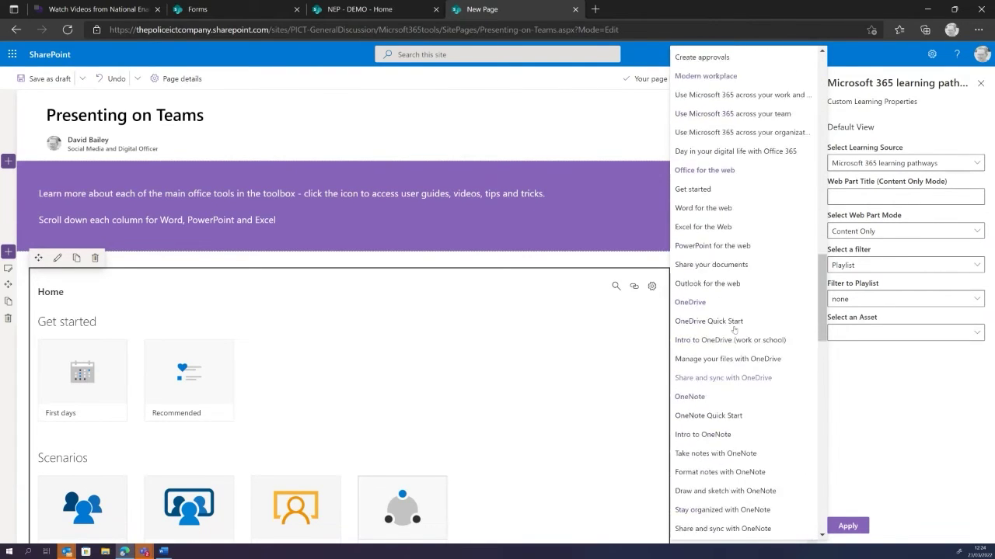
pyautogui.scroll(5, 734, 333)
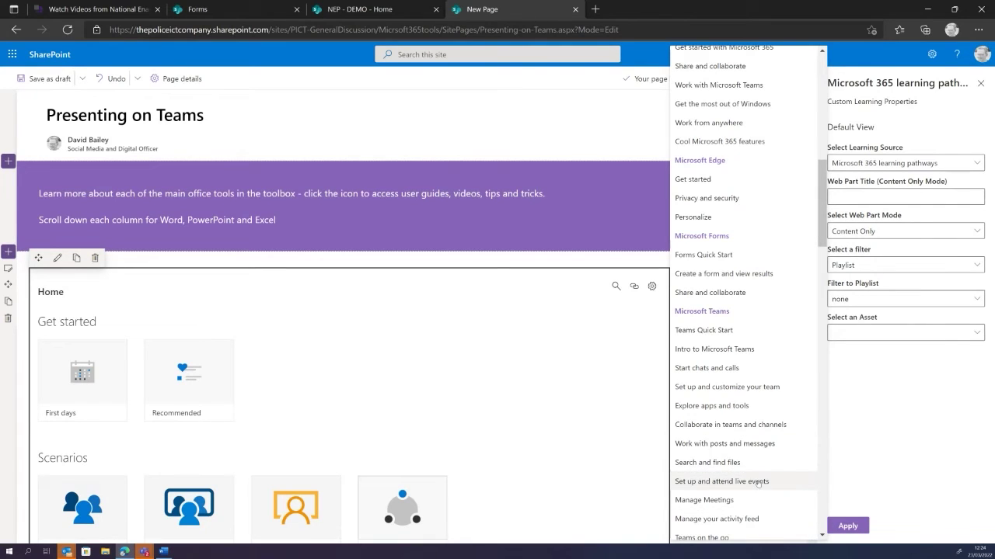
pyautogui.click(822, 536)
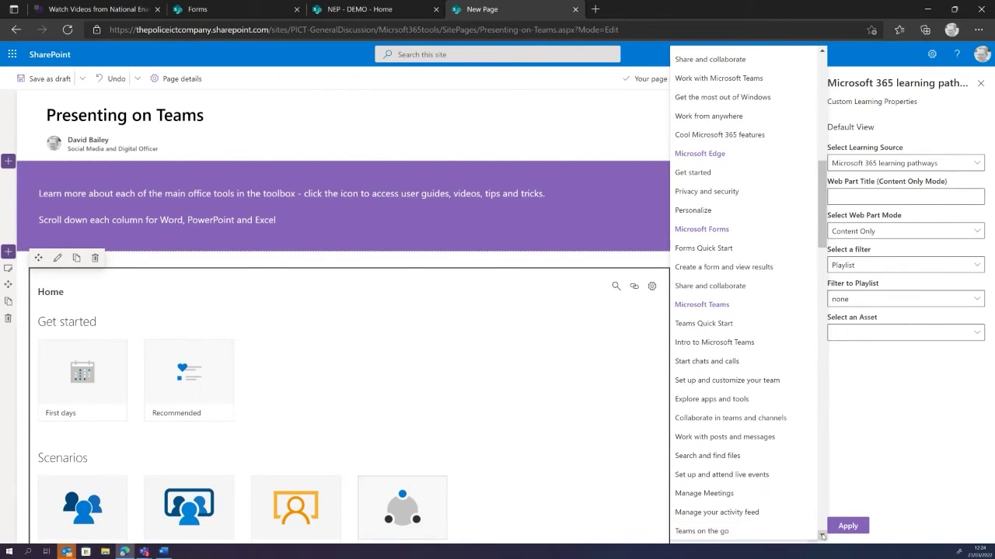
pyautogui.click(822, 536)
pyautogui.click(822, 536)
pyautogui.click(822, 536)
pyautogui.click(823, 536)
pyautogui.click(822, 536)
pyautogui.click(822, 536)
pyautogui.click(822, 536)
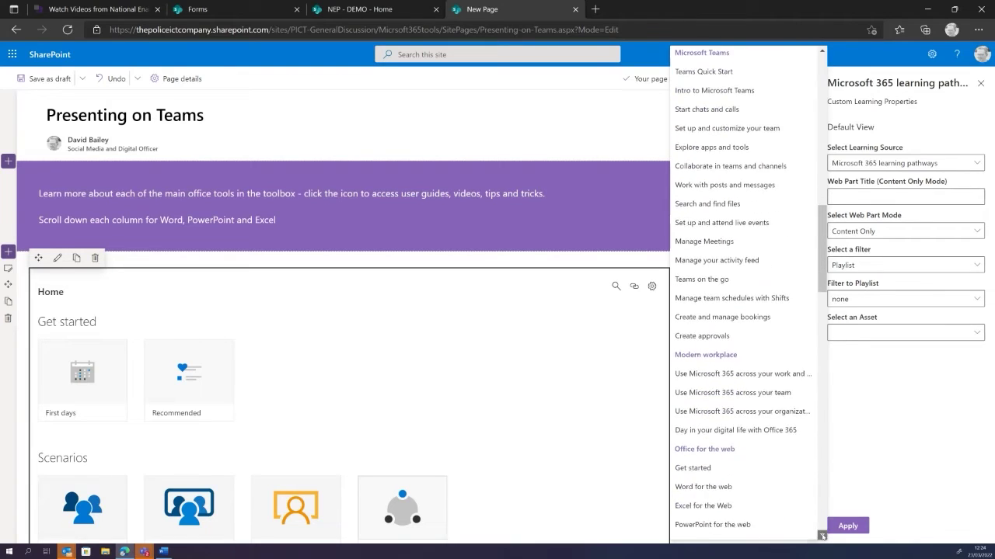
pyautogui.click(822, 536)
pyautogui.click(822, 536)
pyautogui.moveTo(823, 536); pyautogui.dragTo(822, 536)
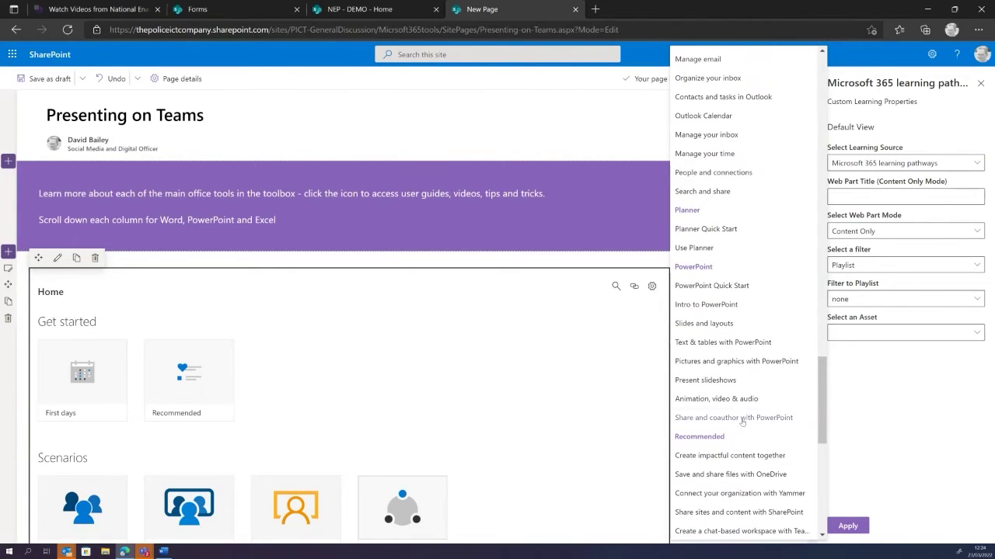
pyautogui.click(713, 380)
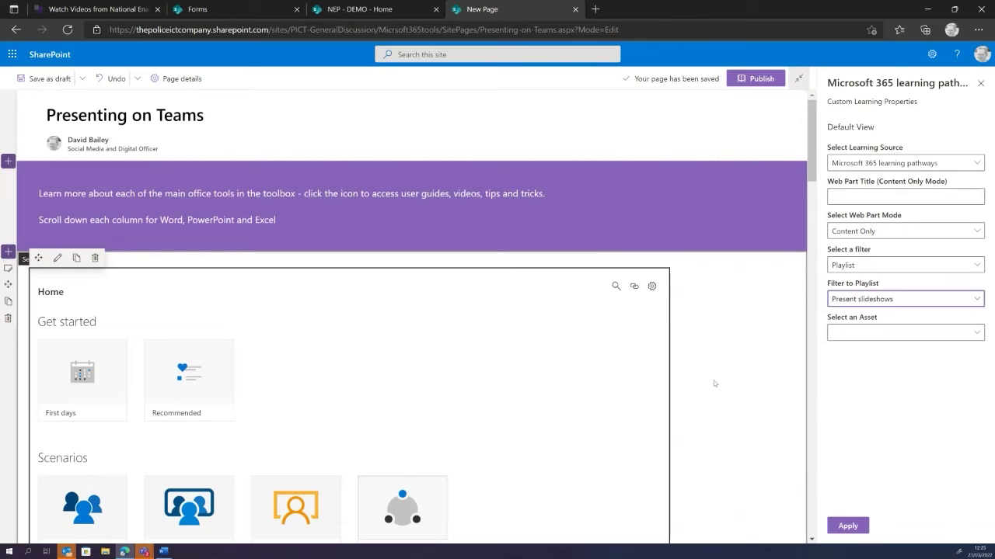
# - Choose the asset "Rehearse and time the delivery of a presentation" for the web part and apply the settings
pyautogui.click(847, 337)
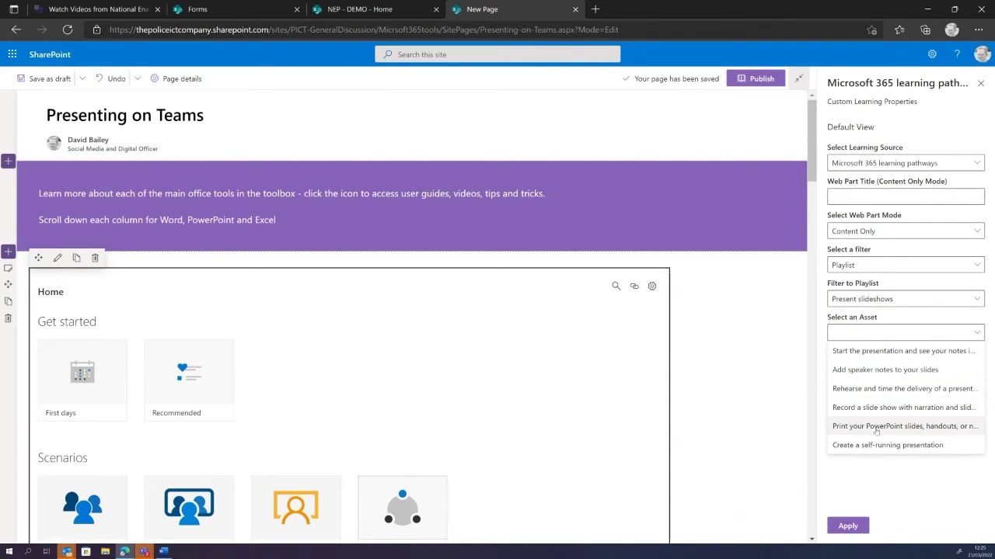
pyautogui.click(867, 390)
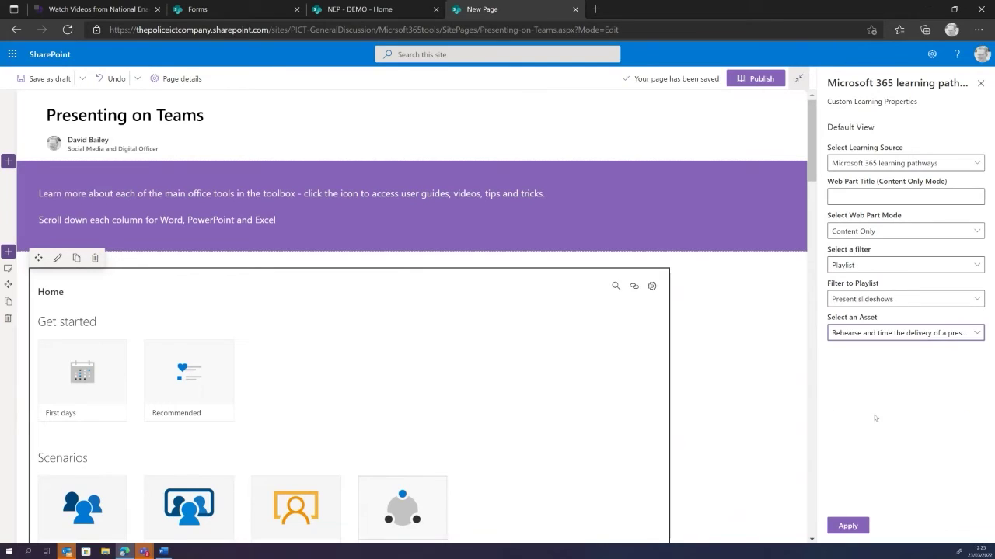
pyautogui.click(847, 526)
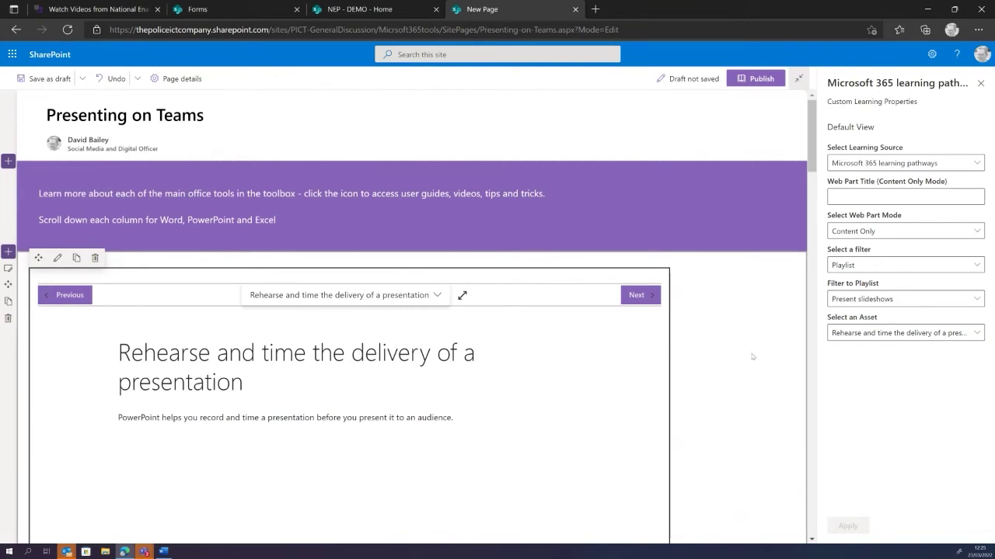
# - Look through the embedded rehearsal guide on the Presenting on Teams page, including its video, tip and timing instructions
pyautogui.scroll(-7, 715, 327)
pyautogui.scroll(8, 715, 325)
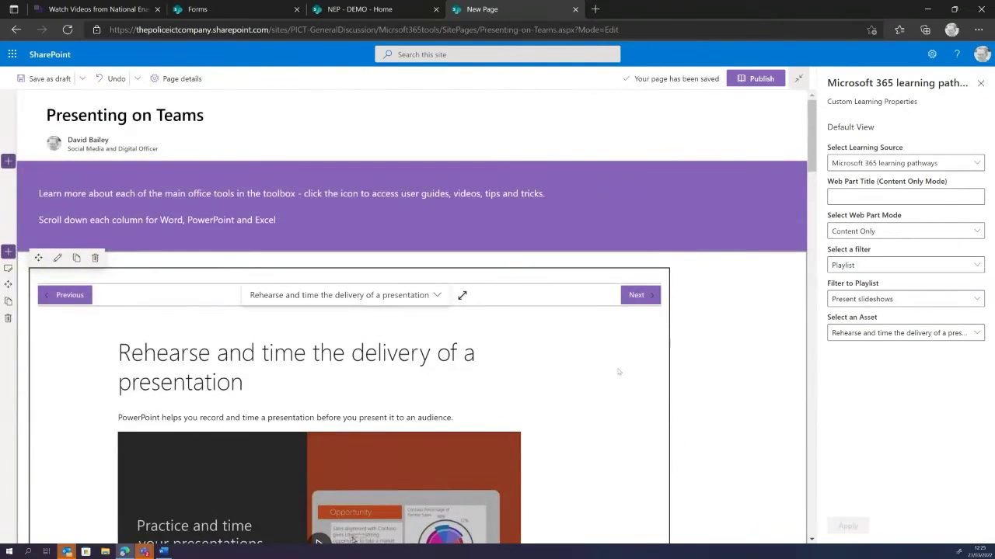
pyautogui.scroll(-7, 472, 364)
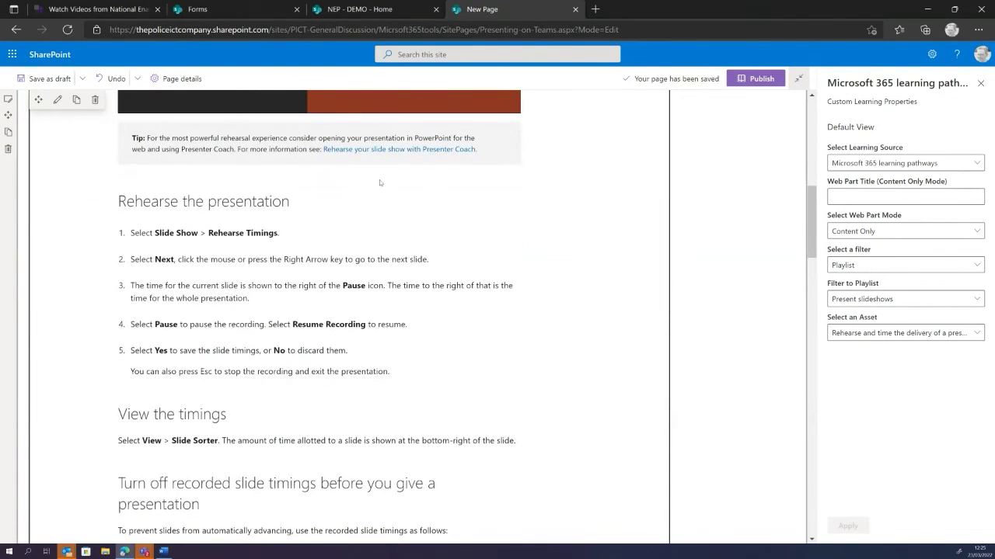
pyautogui.scroll(-2, 303, 320)
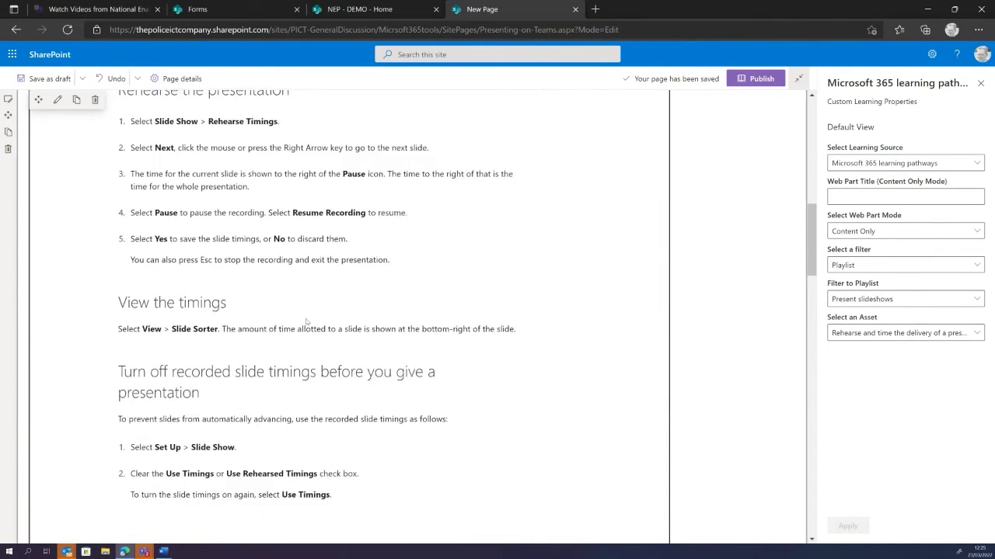
pyautogui.scroll(7, 303, 319)
pyautogui.scroll(-5, 513, 180)
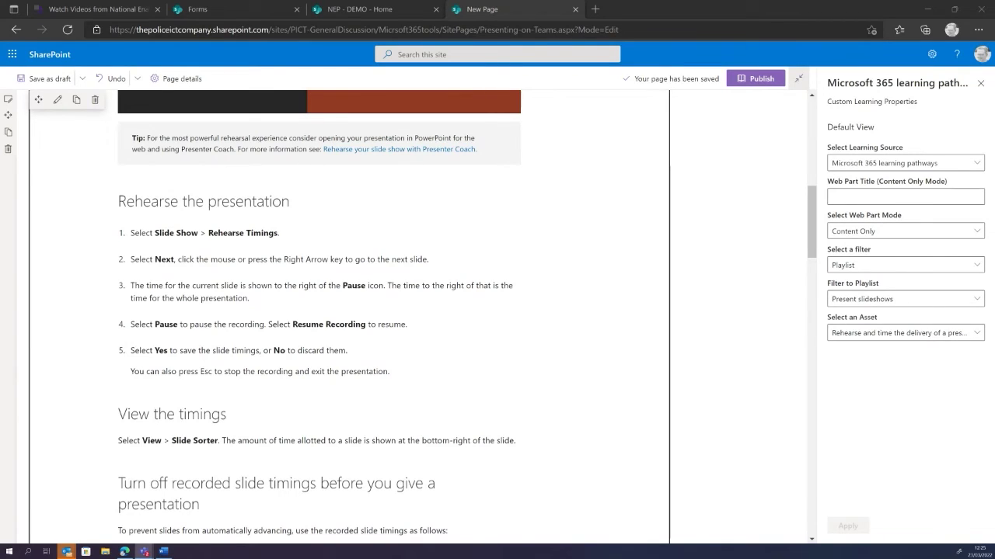
pyautogui.scroll(10, 510, 457)
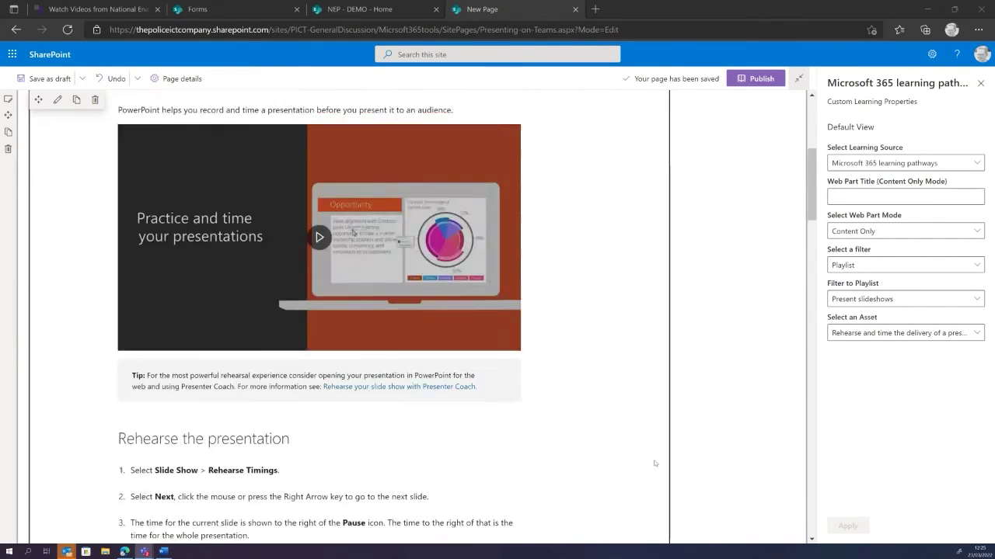
# - Create a page from the Blank template on the NEP - DEMO site and add the Microsoft 365 learning pathways web part below its text area
pyautogui.click(375, 17)
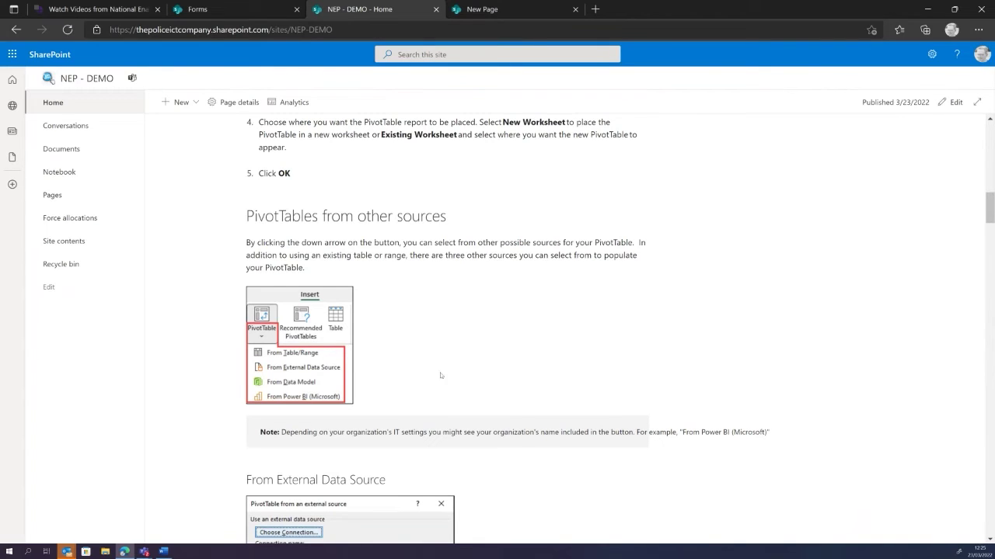
pyautogui.scroll(10, 445, 378)
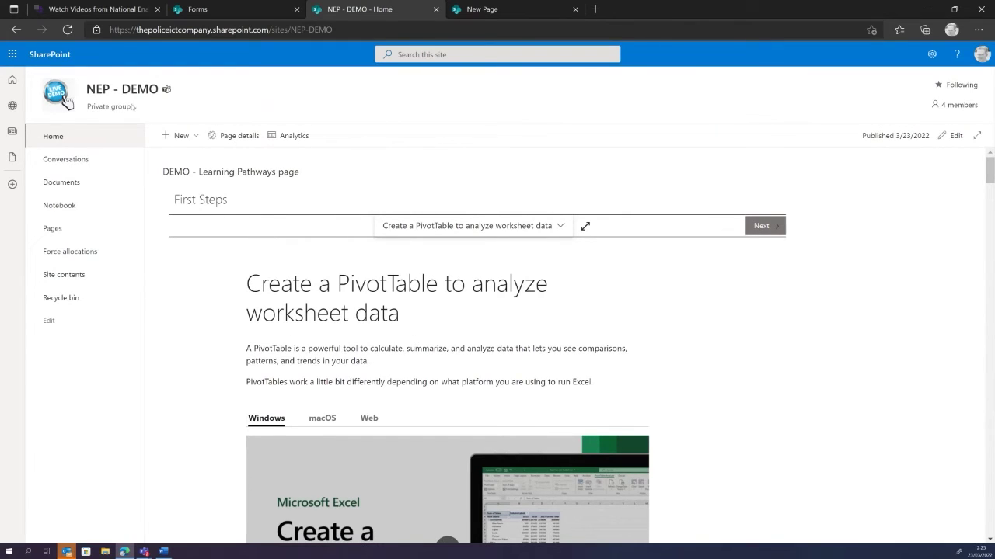
pyautogui.click(177, 135)
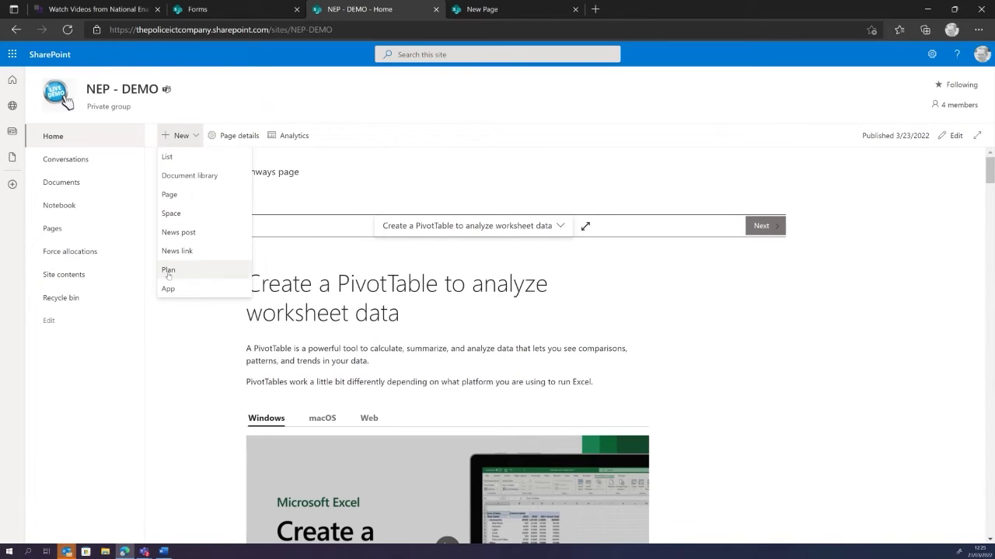
pyautogui.click(187, 195)
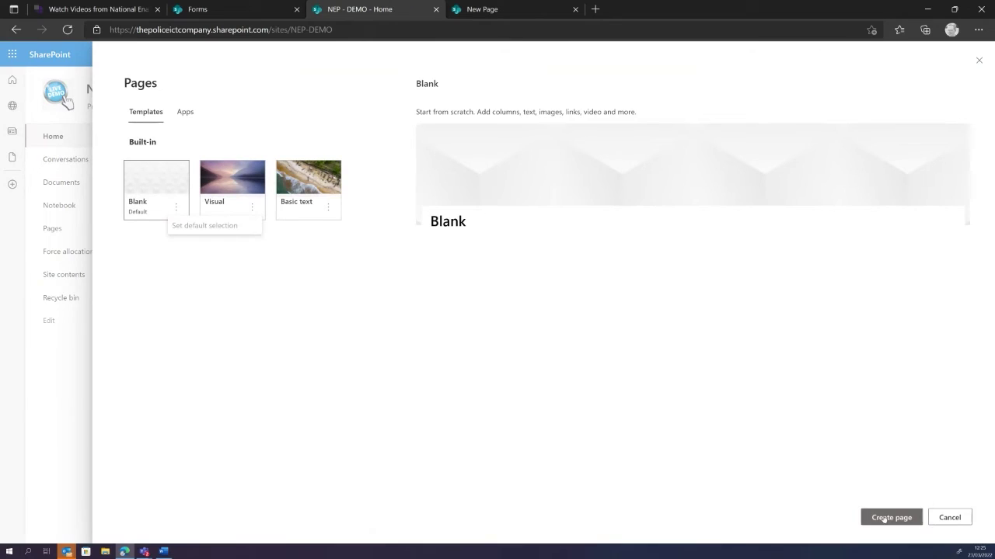
pyautogui.click(884, 519)
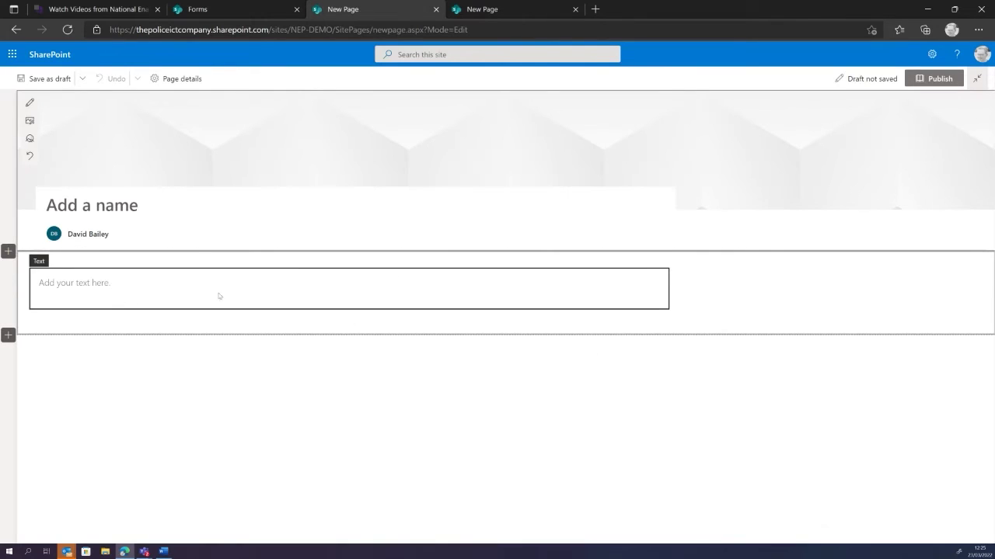
pyautogui.click(349, 318)
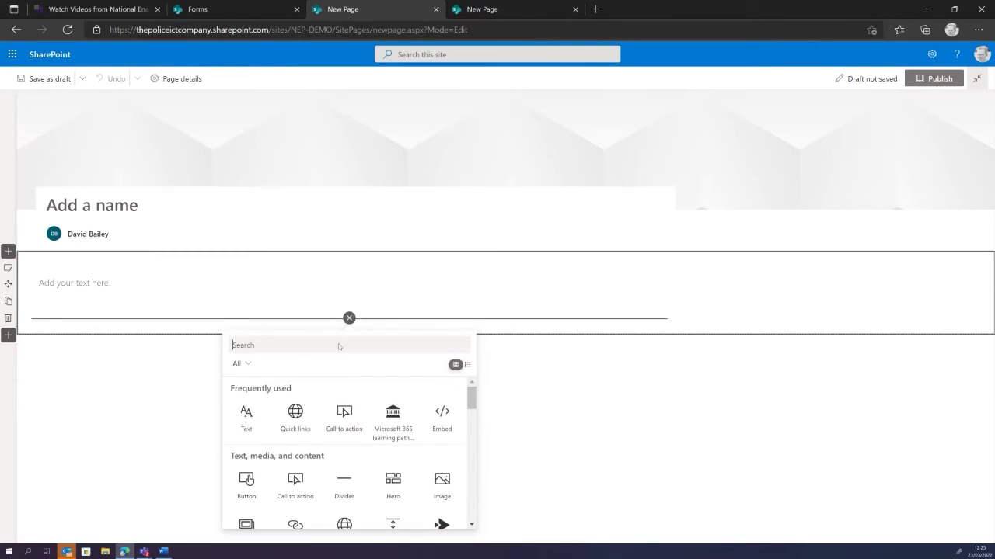
pyautogui.click(394, 425)
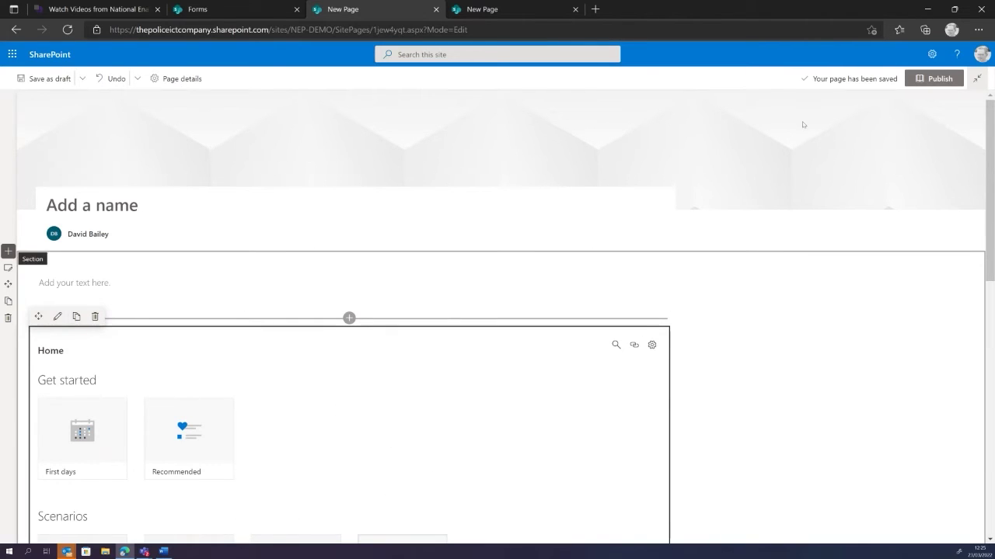
# - Name the new page Test and publish it
pyautogui.click(933, 78)
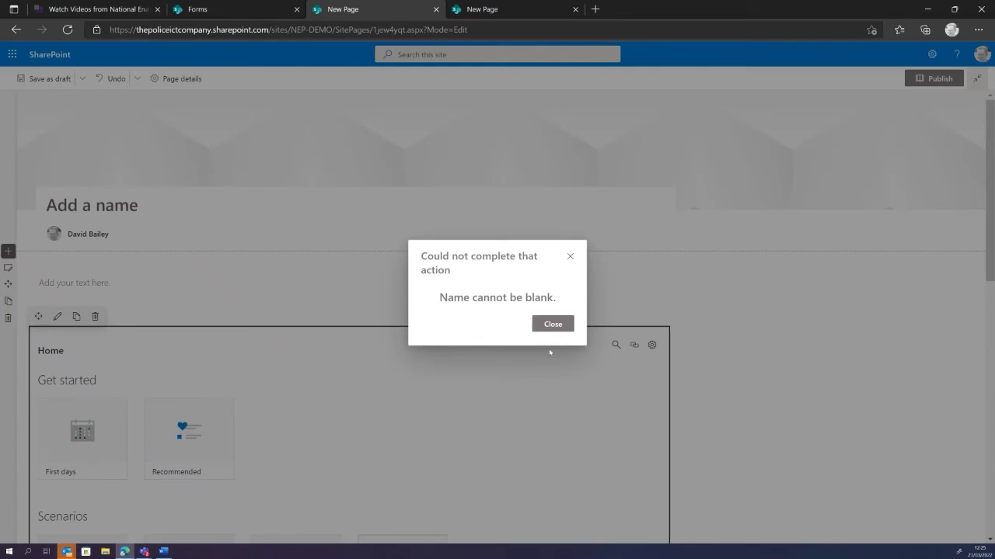
pyautogui.click(550, 324)
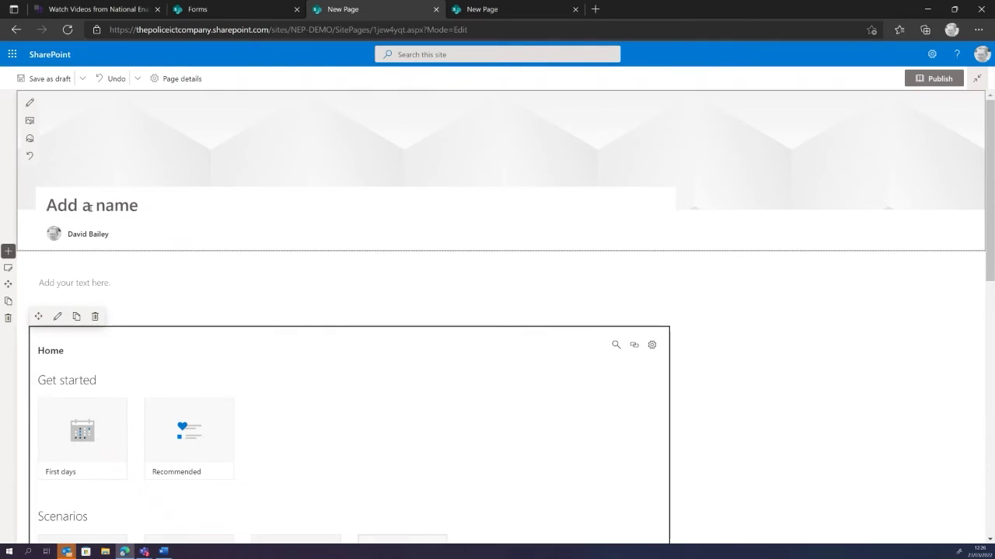
pyautogui.click(89, 207)
pyautogui.write('Test')
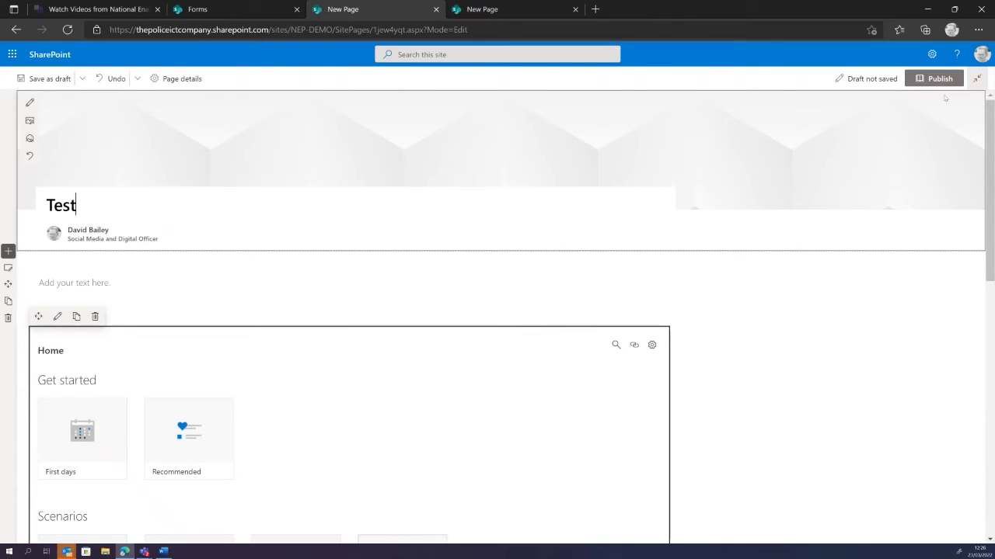
pyautogui.click(942, 83)
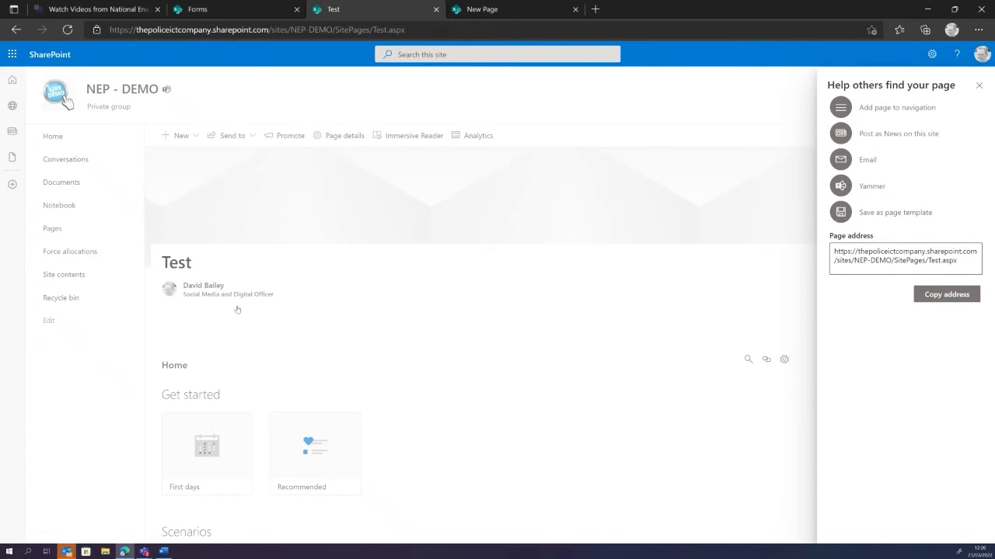
# - Add the published Test page to the site navigation and open it from there to check its learning pathways content
pyautogui.click(872, 109)
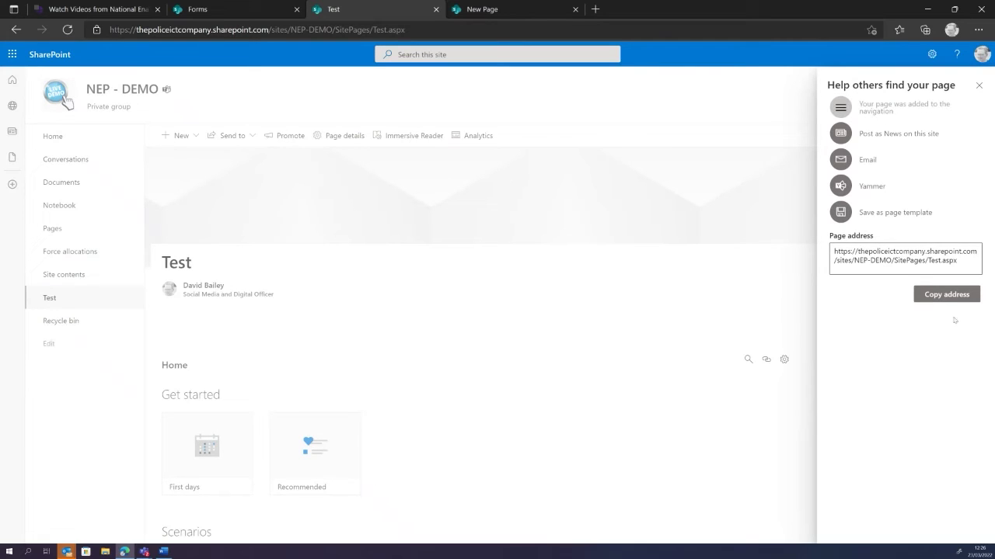
pyautogui.click(979, 85)
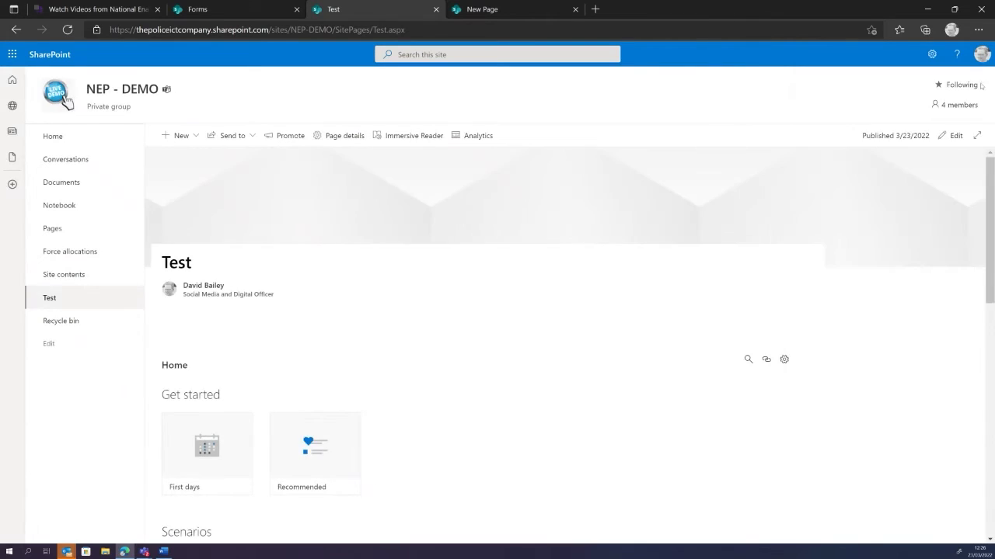
pyautogui.click(53, 298)
pyautogui.scroll(-6, 359, 369)
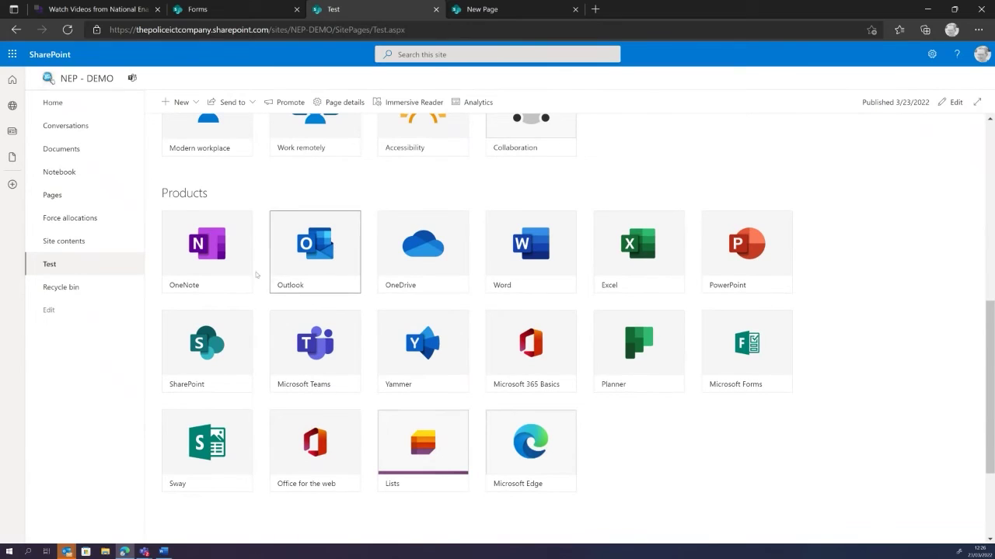
pyautogui.click(75, 270)
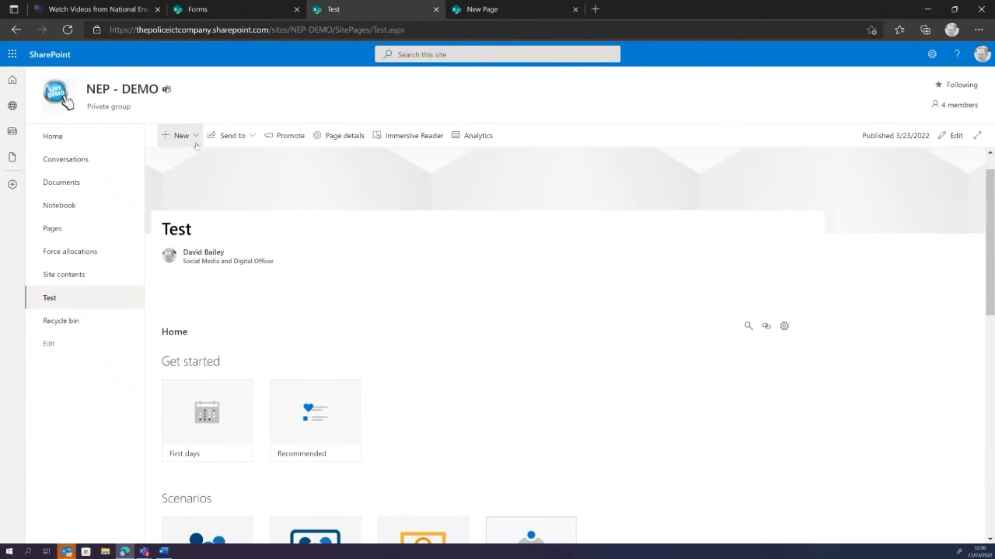
# - Create a new page as a copy of the Test page and name it Word
pyautogui.click(195, 136)
pyautogui.click(199, 175)
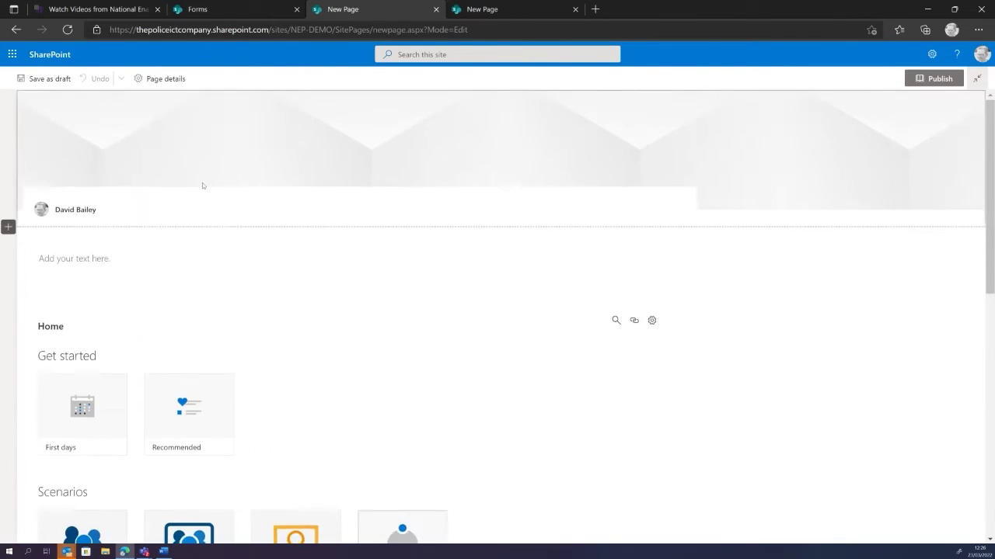
pyautogui.write('Word')
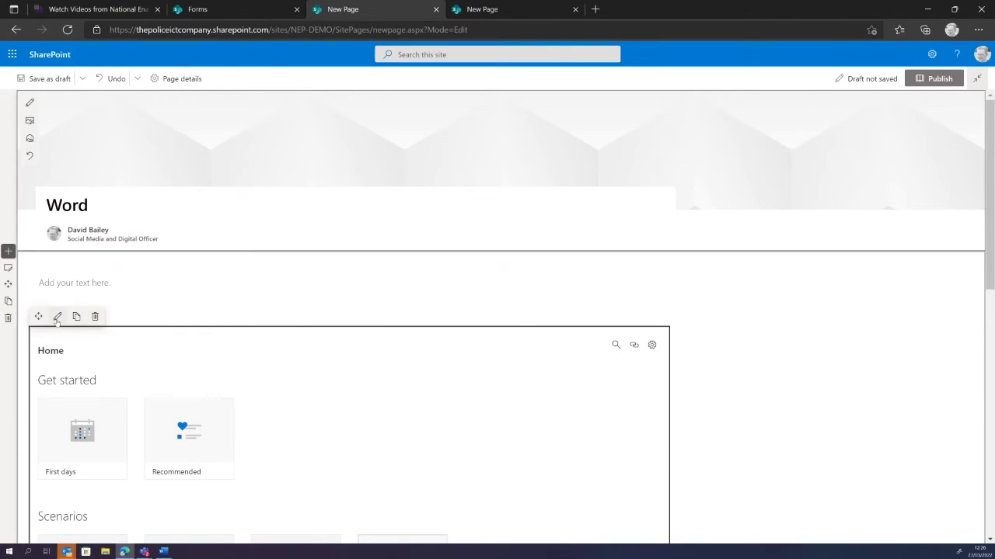
# - Set the learning pathways web part on the Word page to Content Only mode, filter it to the Word sub-category and apply the settings
pyautogui.click(58, 316)
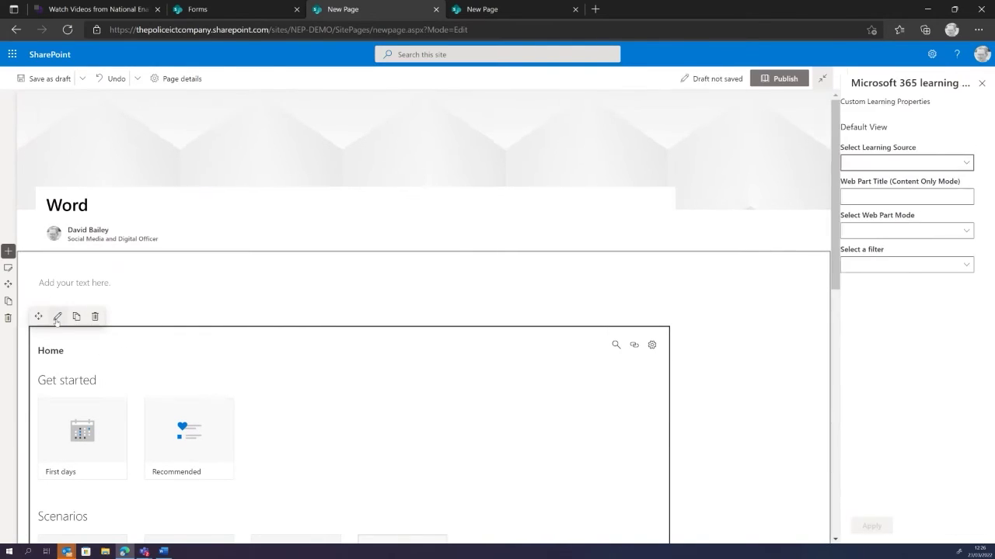
pyautogui.click(863, 231)
pyautogui.click(854, 265)
pyautogui.click(854, 265)
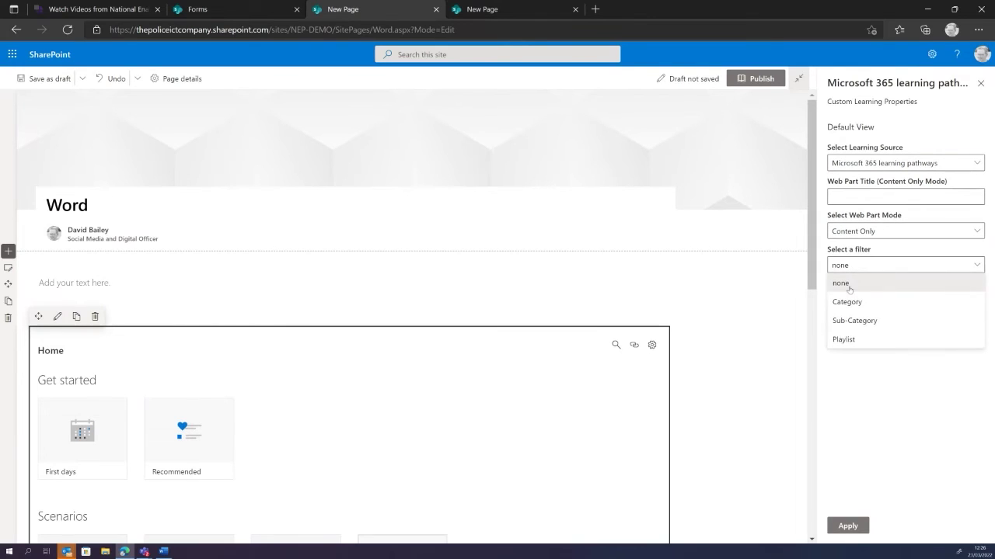
pyautogui.click(850, 302)
pyautogui.click(851, 302)
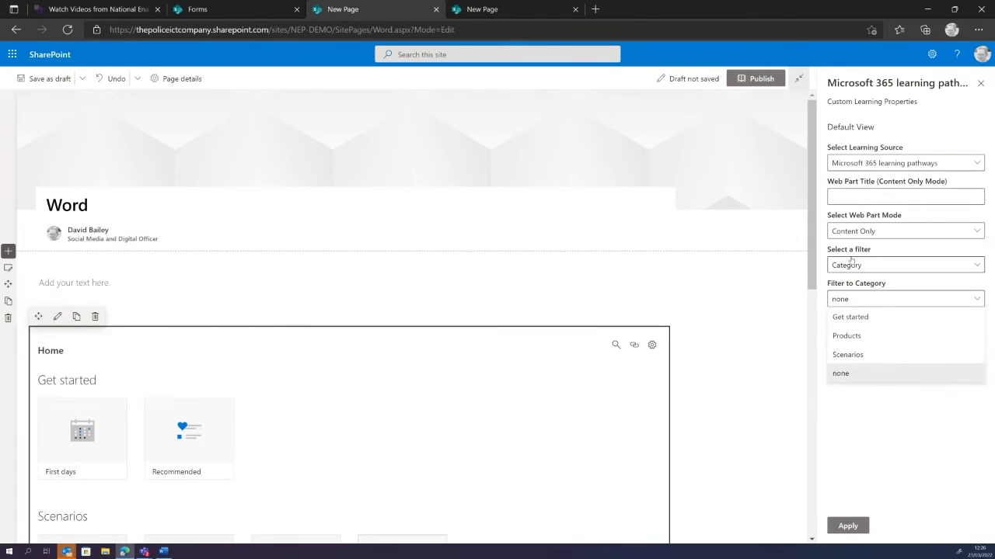
pyautogui.click(850, 265)
pyautogui.click(854, 317)
pyautogui.click(854, 301)
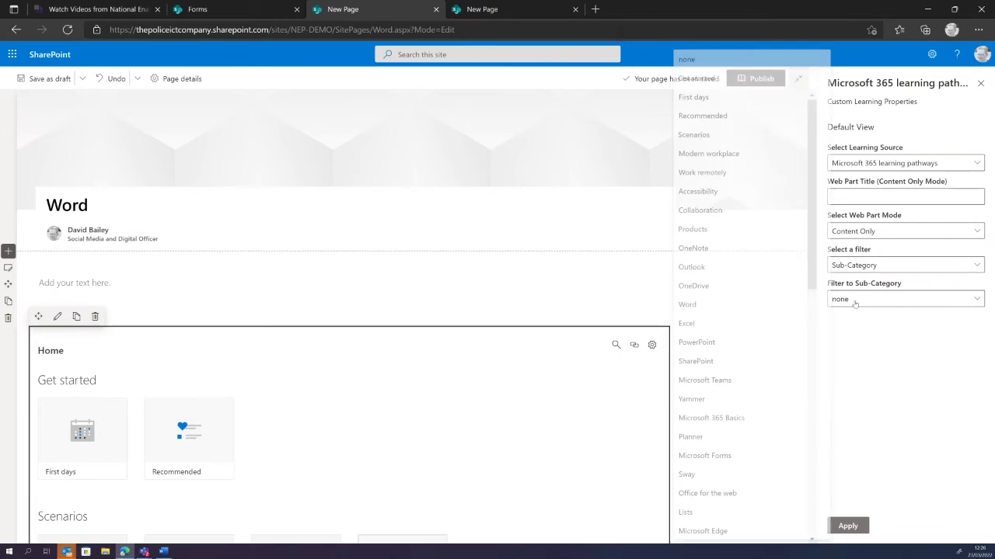
pyautogui.click(779, 308)
pyautogui.click(847, 526)
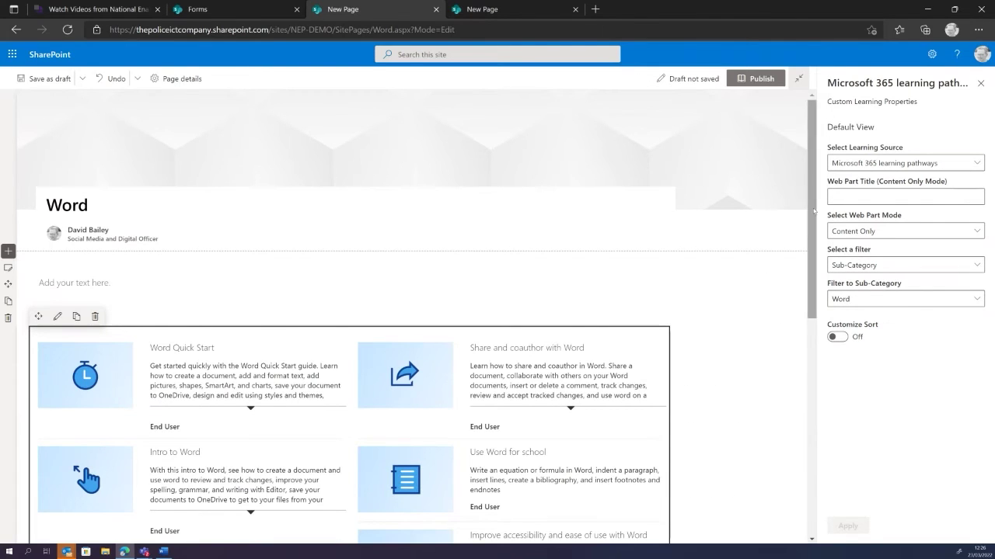
# - Publish the Word page and add it to the site navigation
pyautogui.click(750, 80)
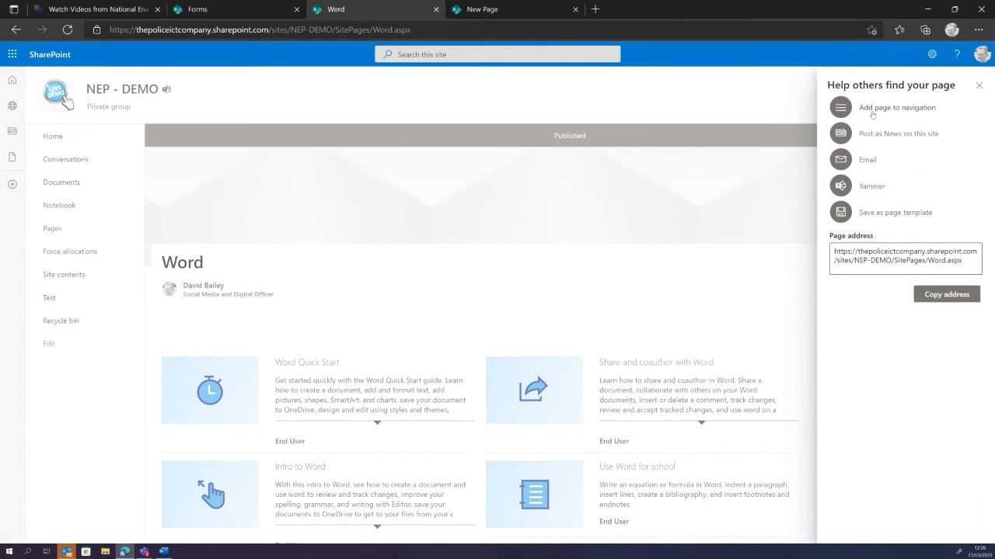
pyautogui.click(874, 105)
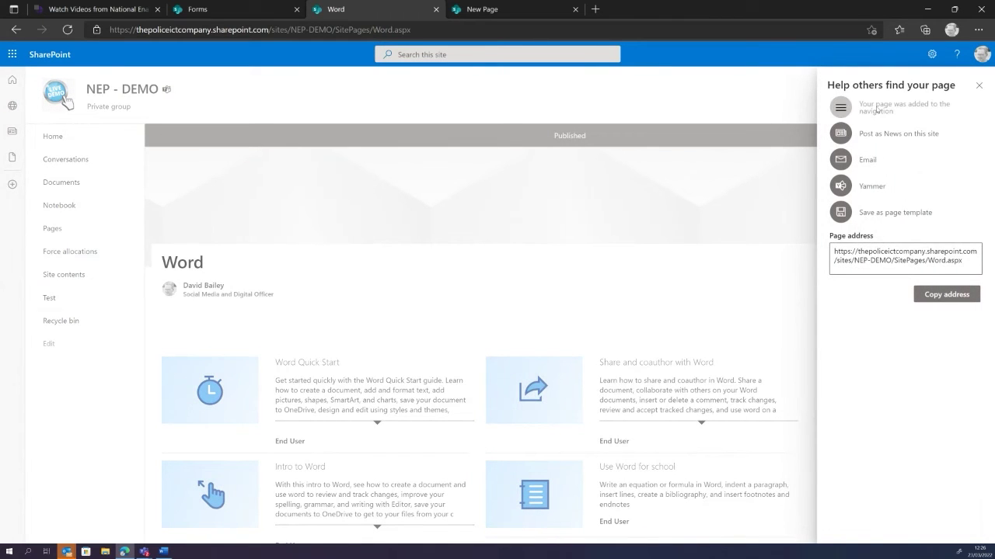
pyautogui.click(979, 86)
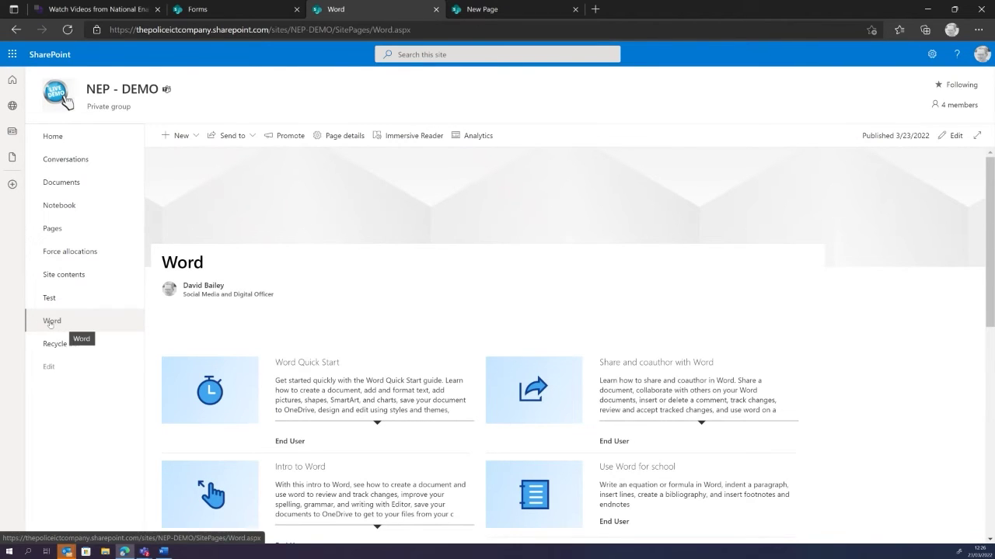
pyautogui.moveTo(48, 322); pyautogui.dragTo(71, 322)
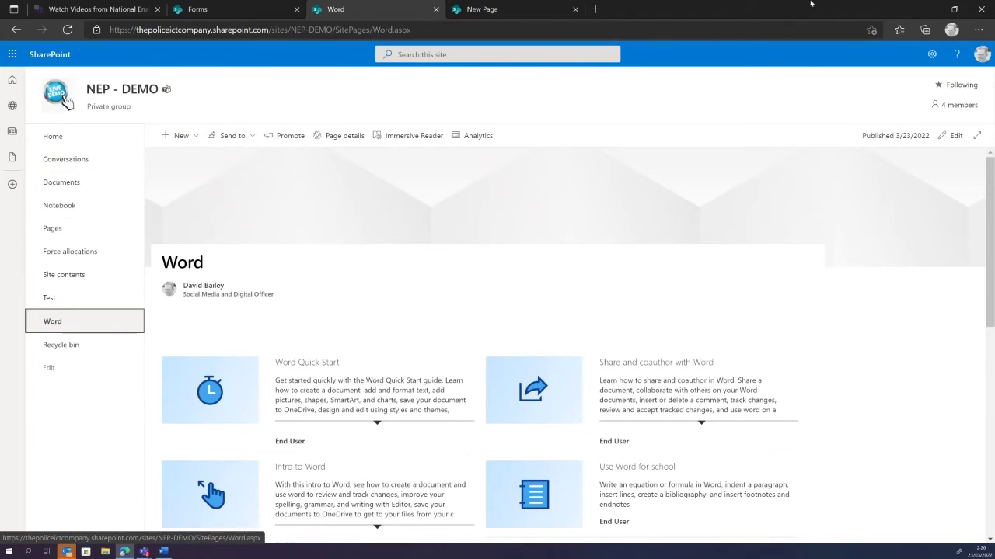
# - Change the site navigation's look to horizontal orientation with the Mega menu style, save it and close the site settings
pyautogui.click(932, 54)
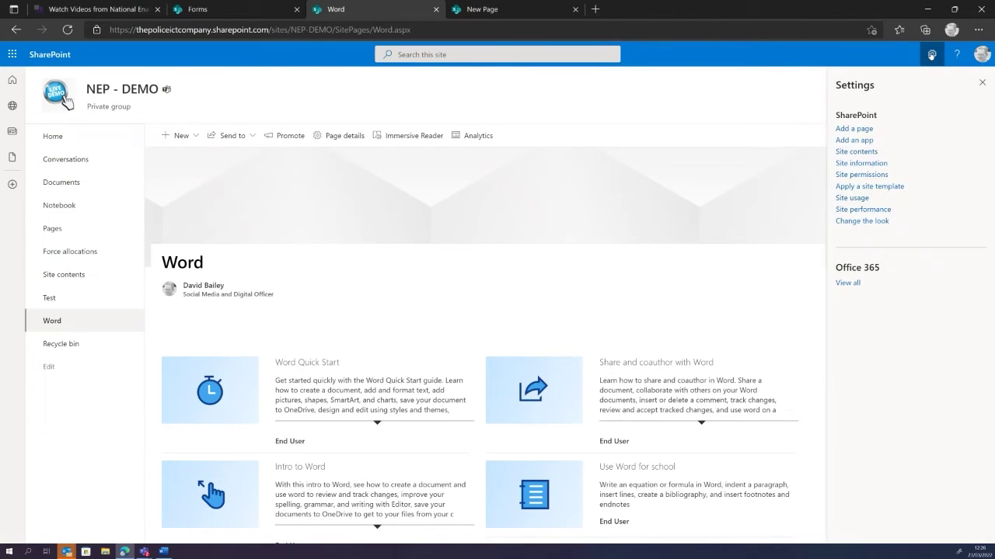
pyautogui.click(877, 223)
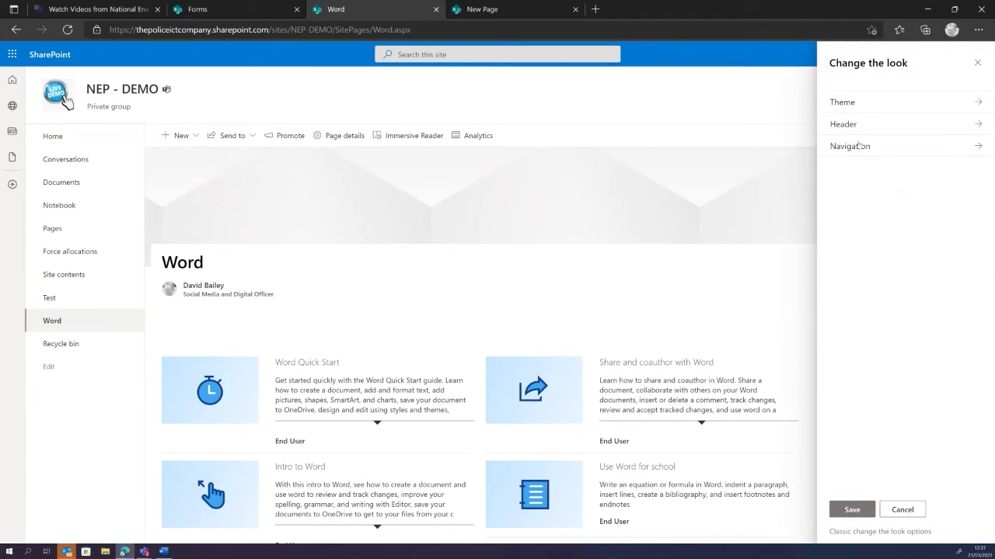
pyautogui.click(863, 147)
pyautogui.click(854, 185)
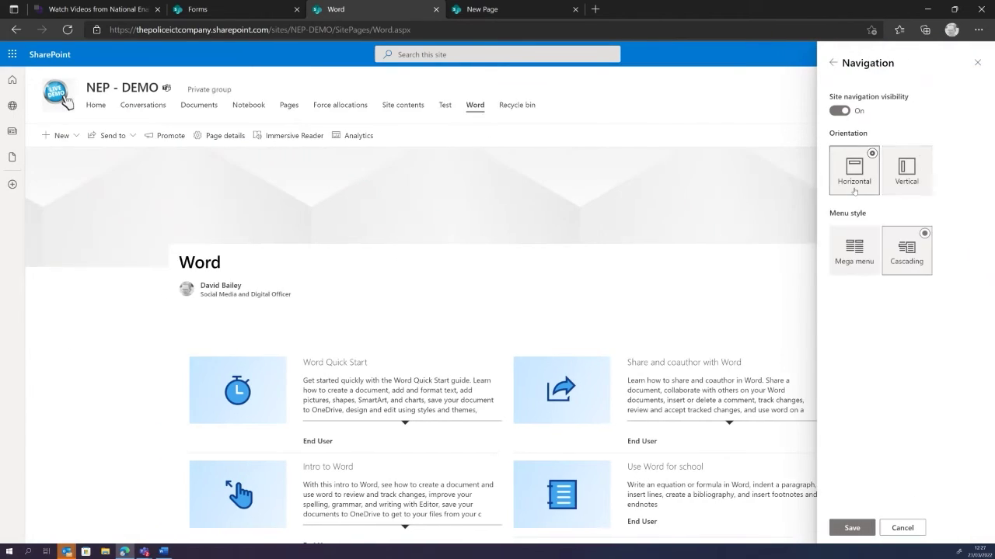
pyautogui.click(902, 175)
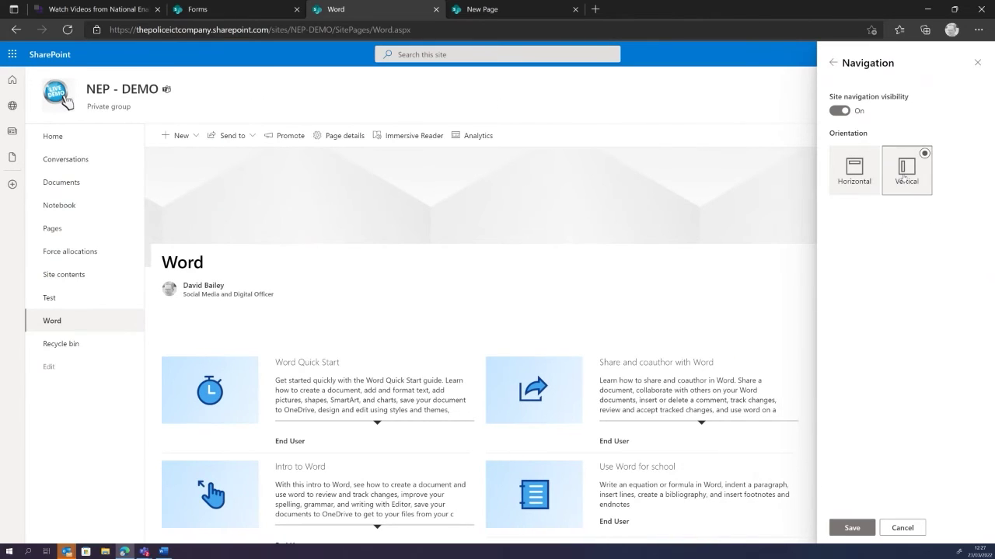
pyautogui.click(861, 177)
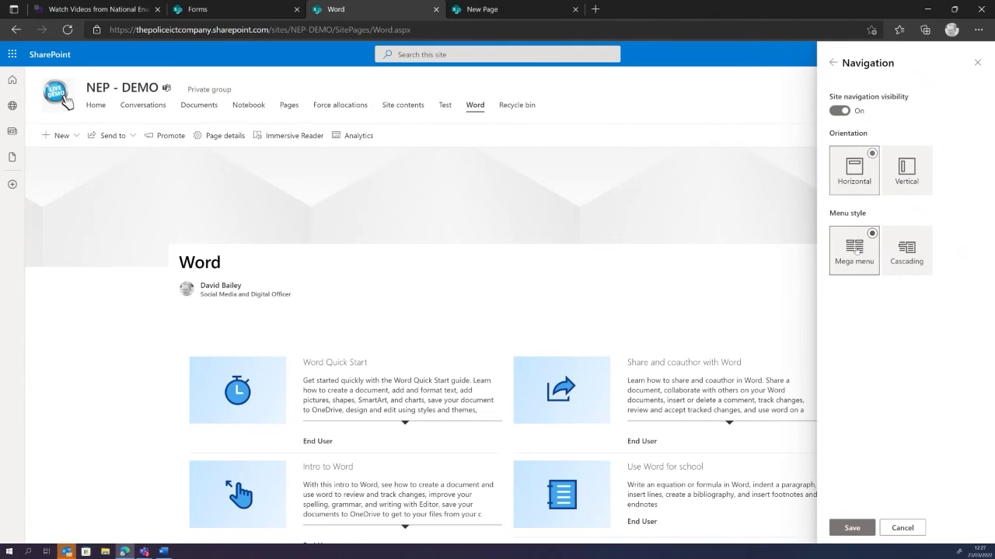
pyautogui.click(909, 248)
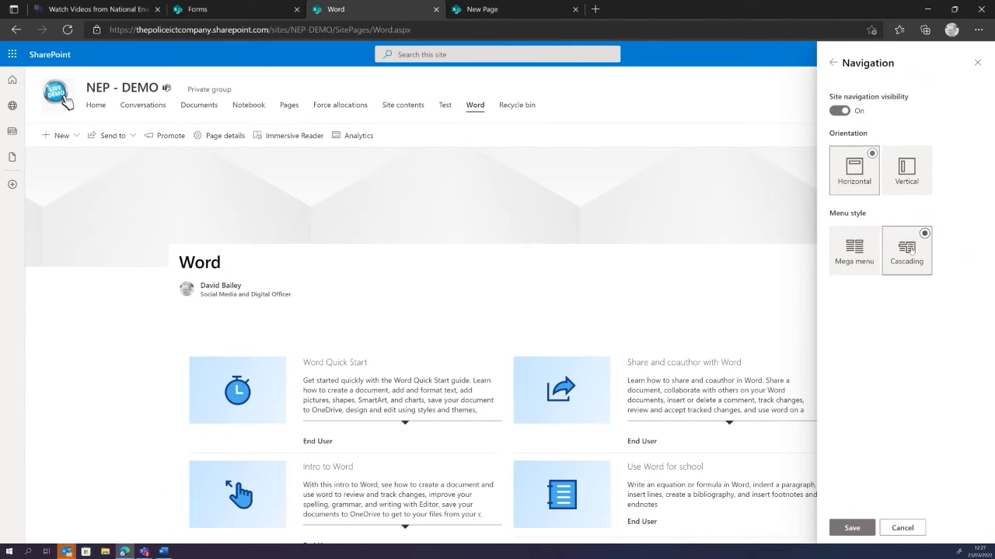
pyautogui.click(870, 236)
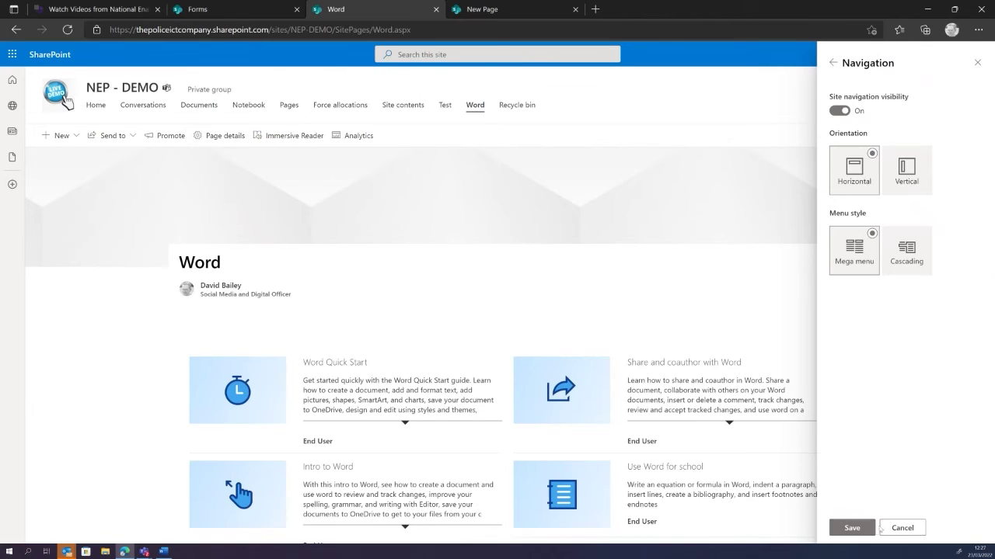
pyautogui.click(852, 533)
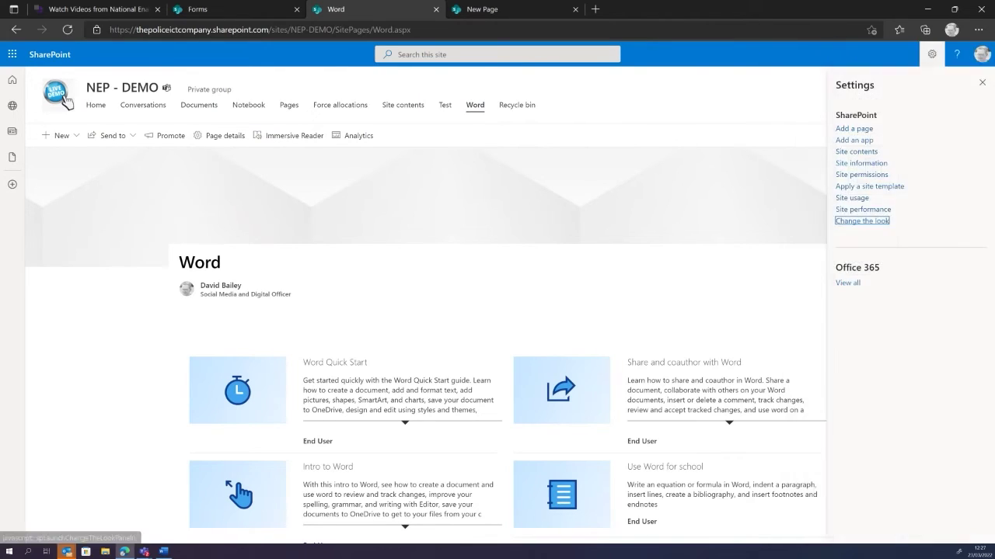
pyautogui.click(981, 82)
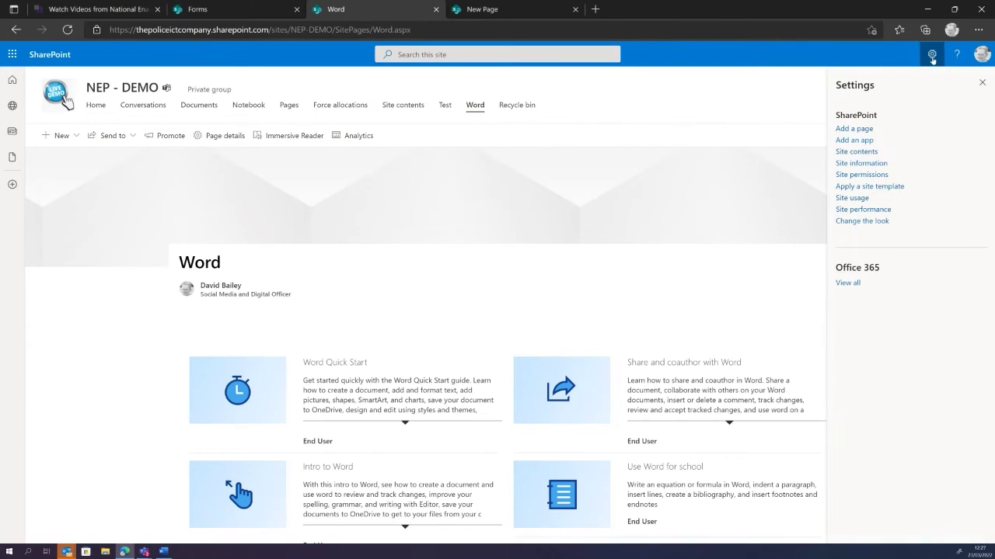
# - Change the site navigation's look to vertical orientation and save it
pyautogui.click(864, 221)
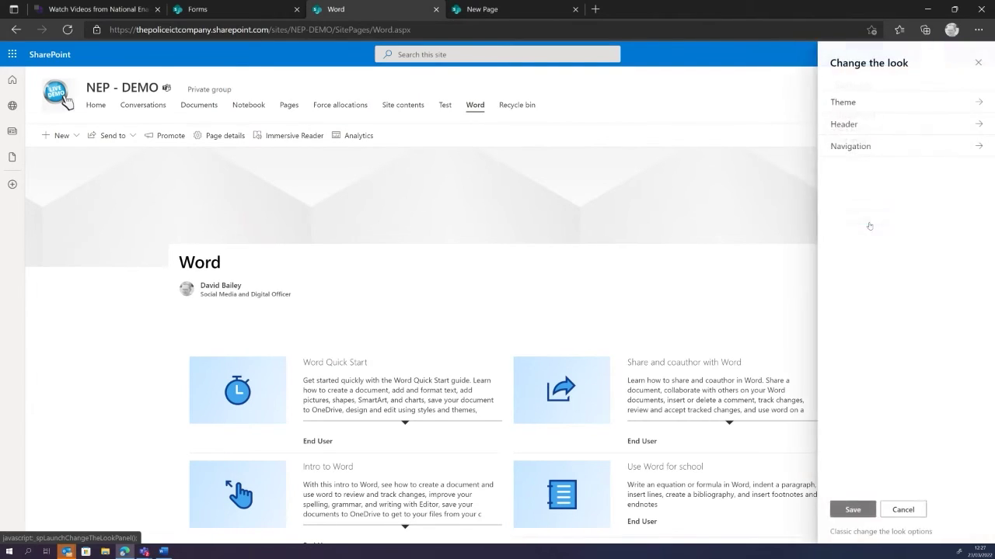
pyautogui.click(863, 148)
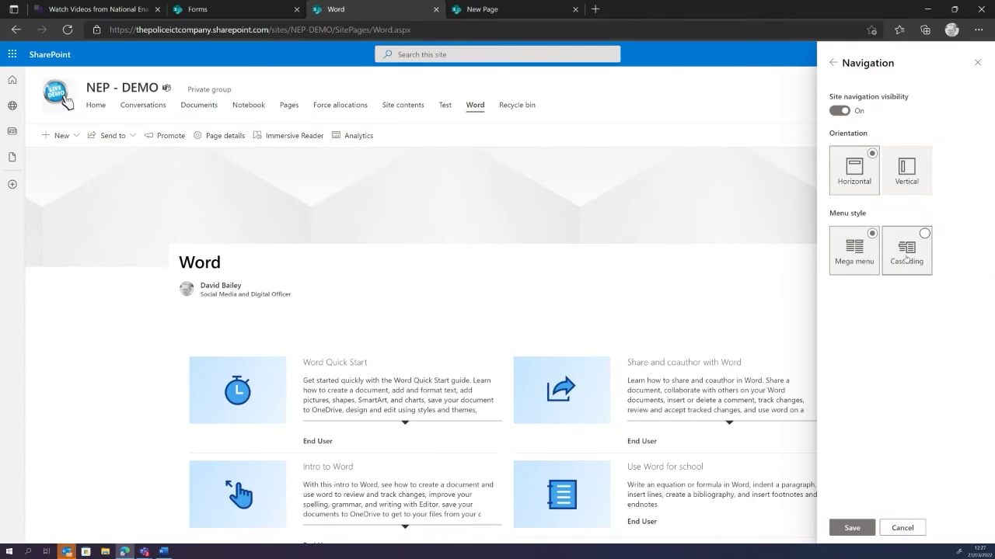
pyautogui.click(909, 185)
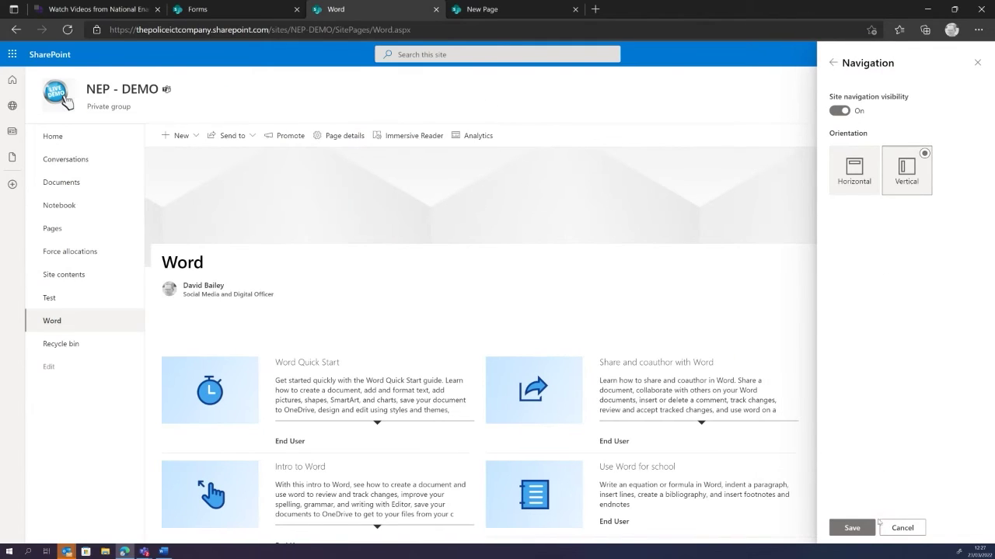
pyautogui.click(855, 528)
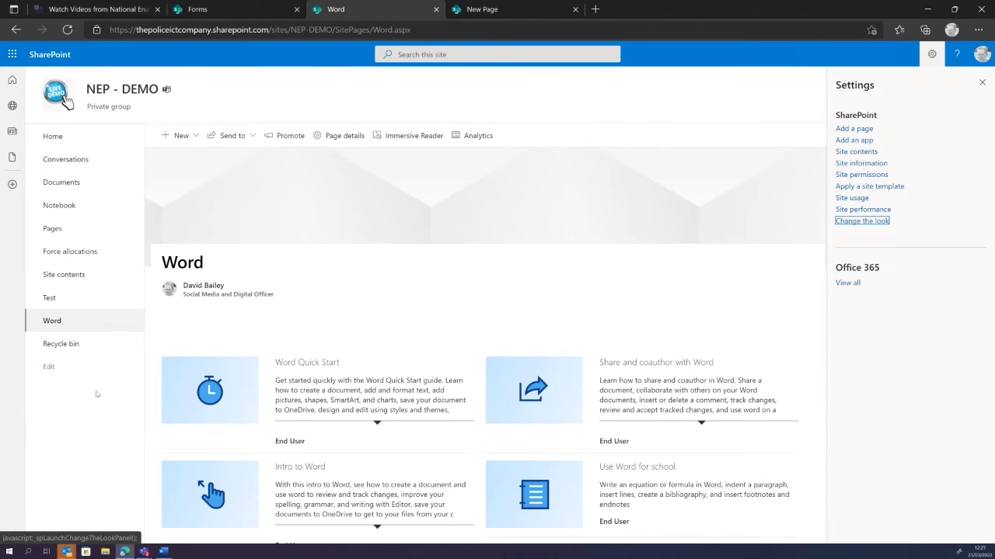
# - Make Test a sub link of Site contents in the site navigation, save the navigation and close the site settings
pyautogui.click(49, 367)
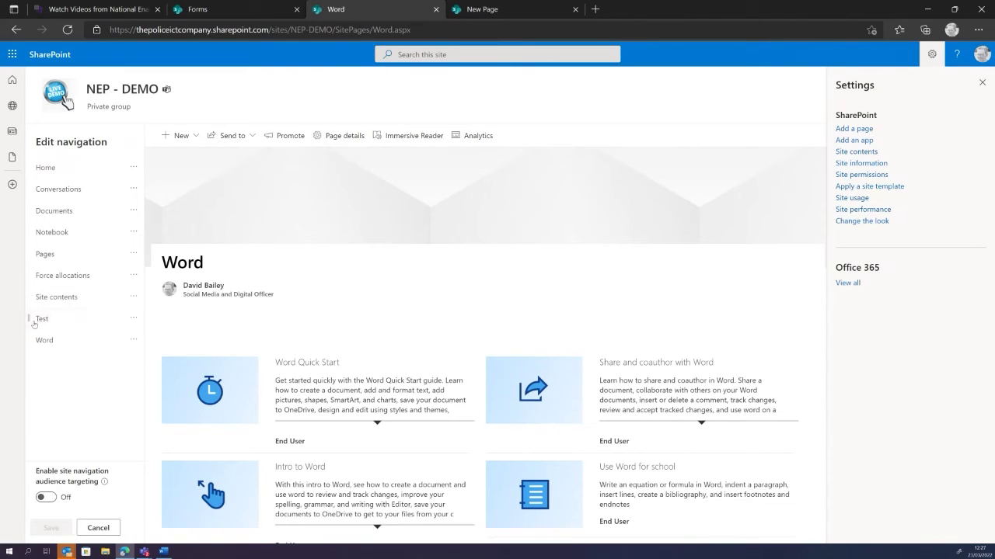
pyautogui.click(133, 319)
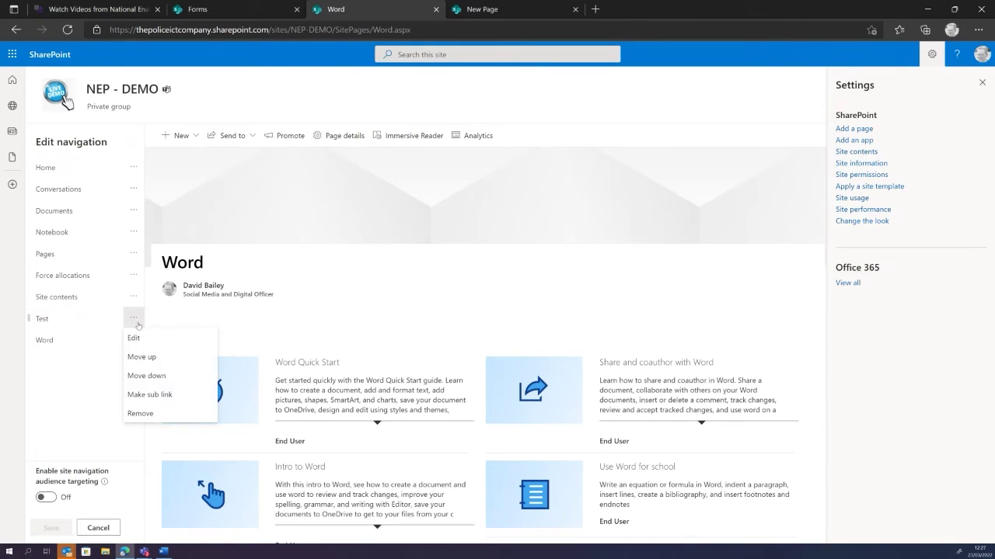
pyautogui.click(160, 402)
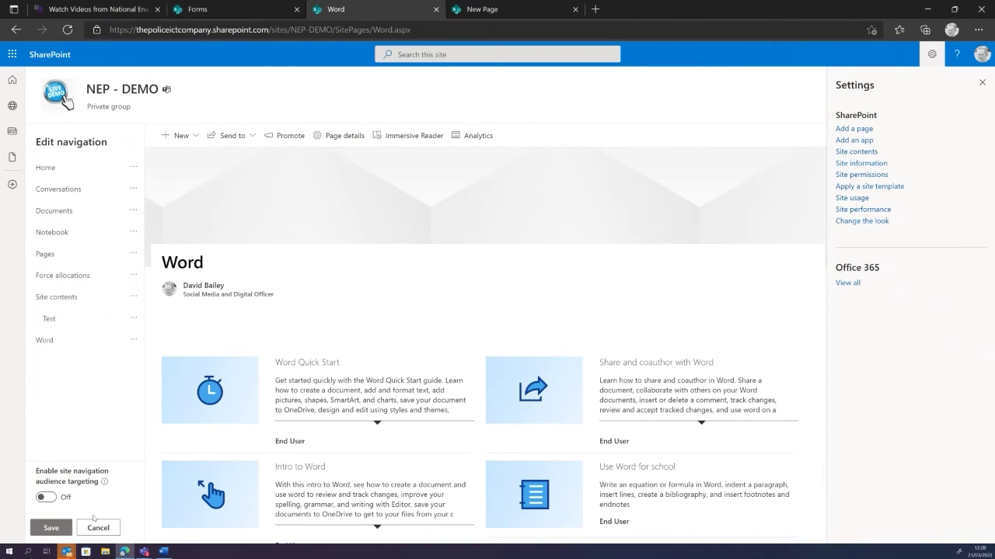
pyautogui.click(53, 529)
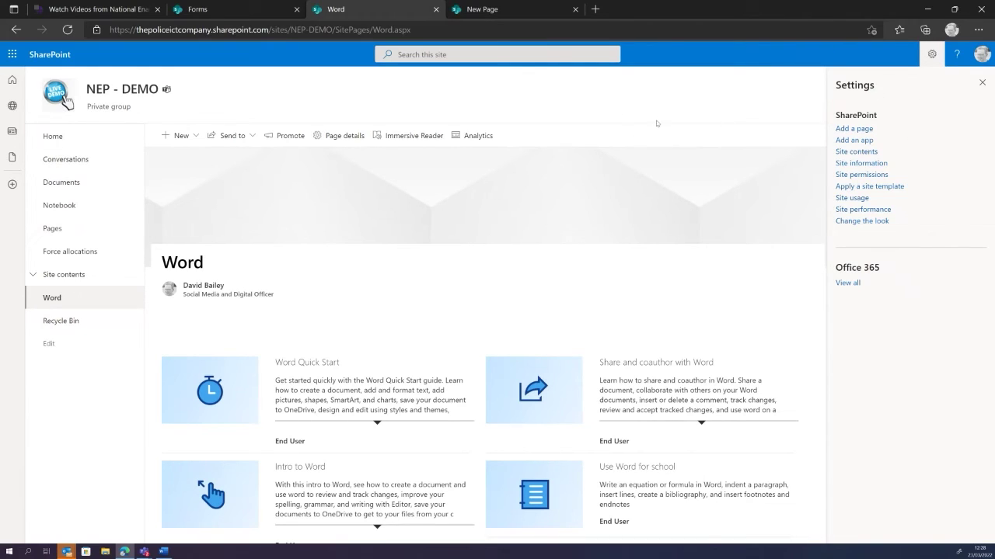
pyautogui.click(982, 81)
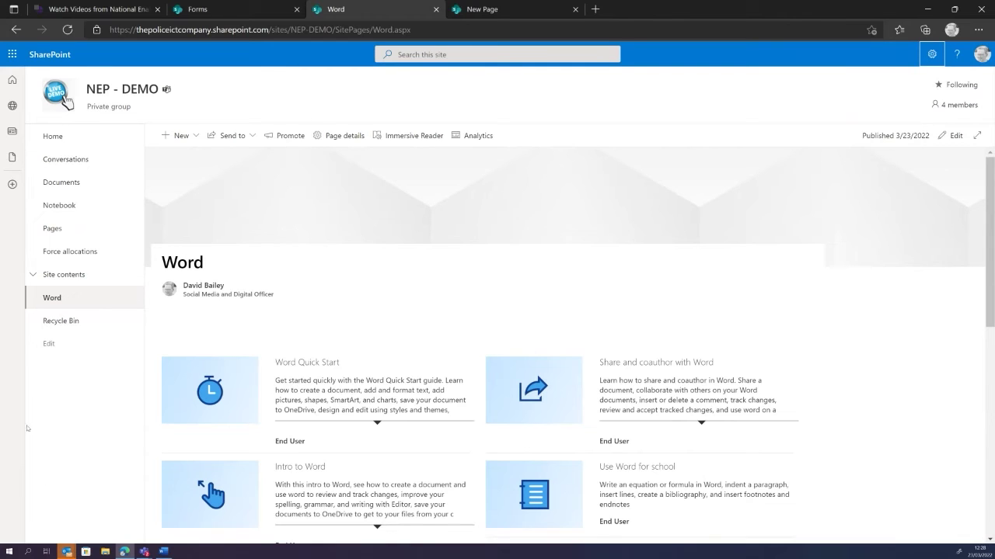
# - Switch to Microsoft Teams, open the General channel of the PDS - Hub team and maximise the window
pyautogui.click(143, 552)
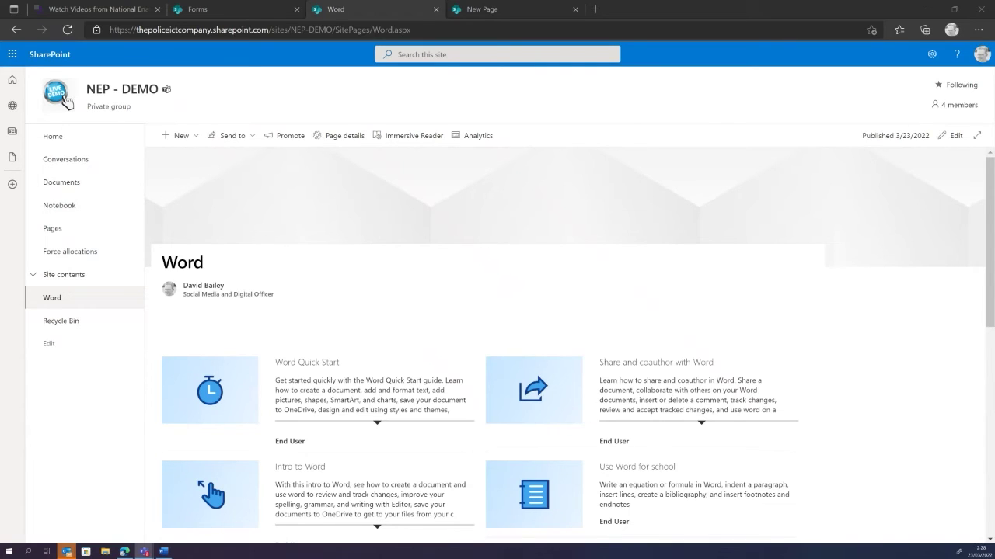
pyautogui.hotkey('alt', 'Tab')
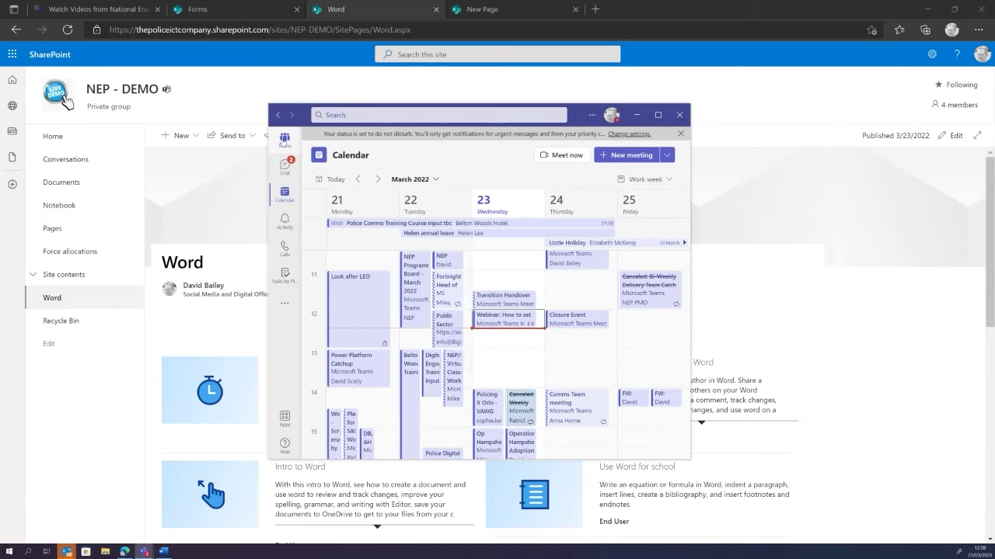
pyautogui.click(284, 140)
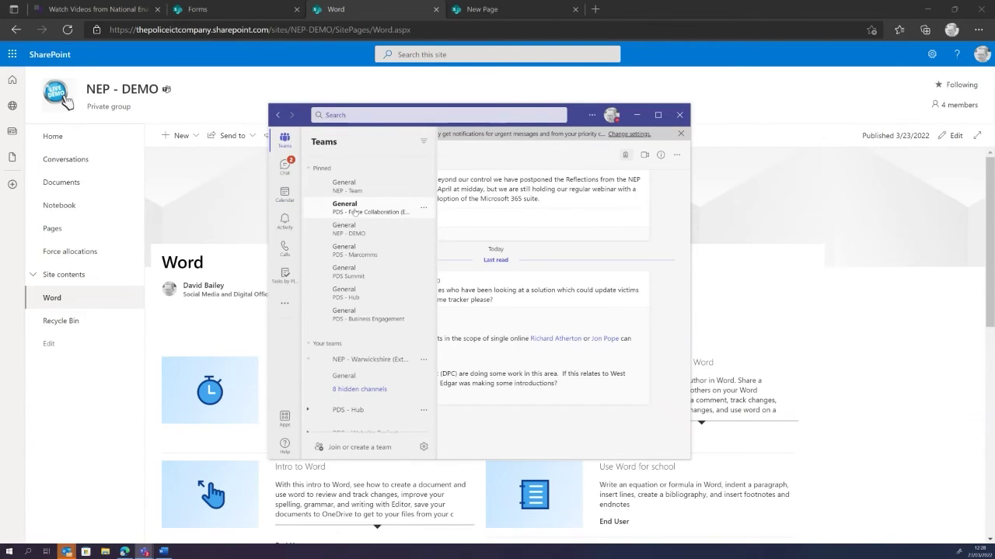
pyautogui.click(352, 296)
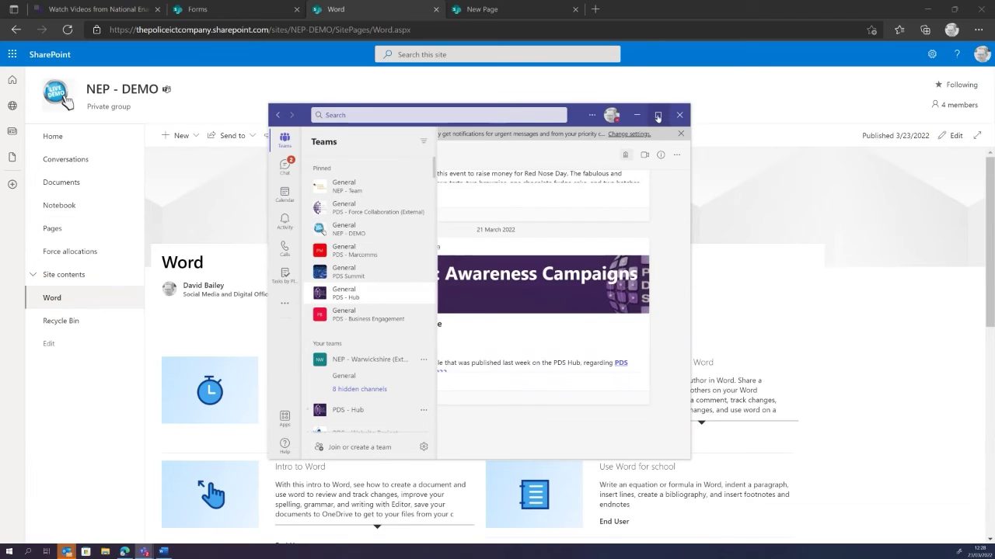
pyautogui.click(657, 115)
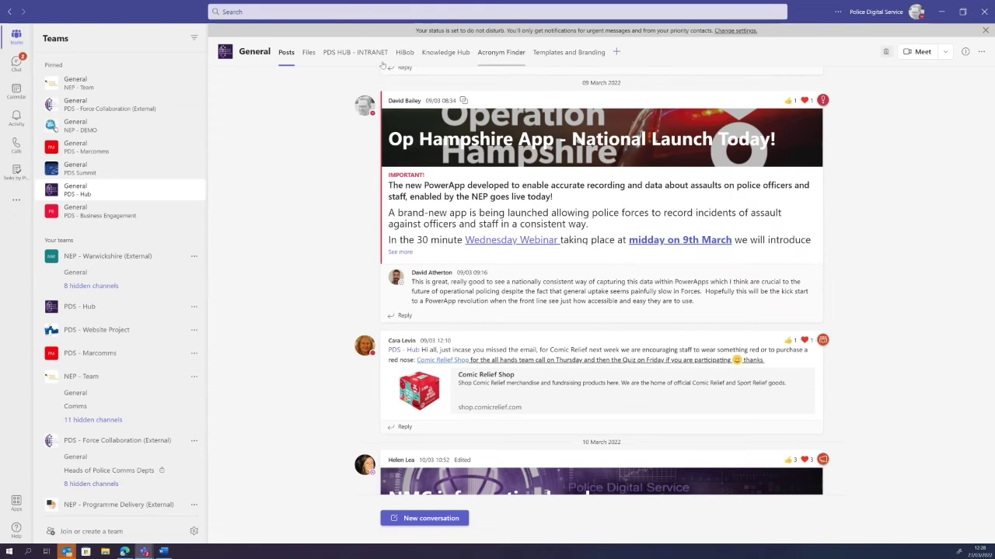
# - Start adding a SharePoint tab to the channel, without posting about it, using content from any SharePoint site
pyautogui.click(617, 52)
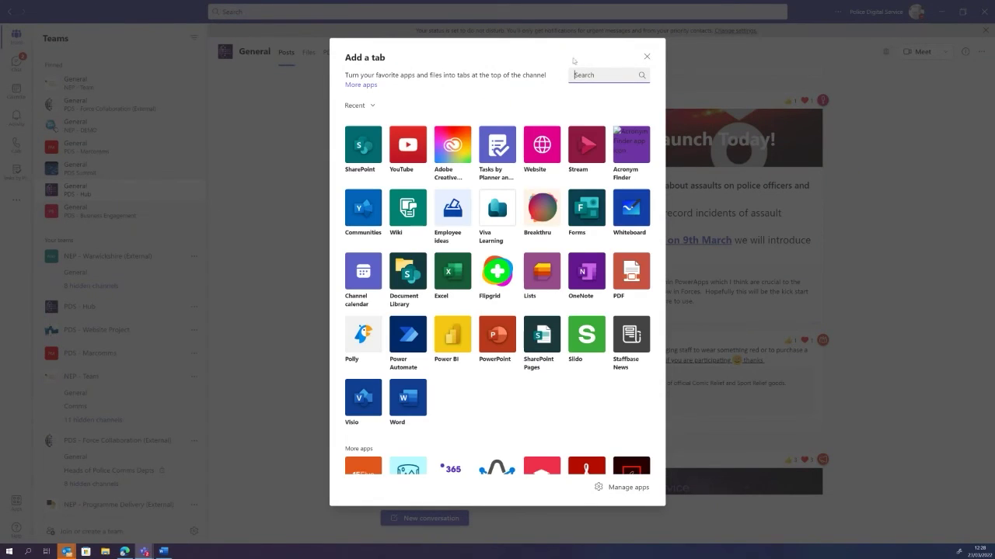
pyautogui.click(364, 144)
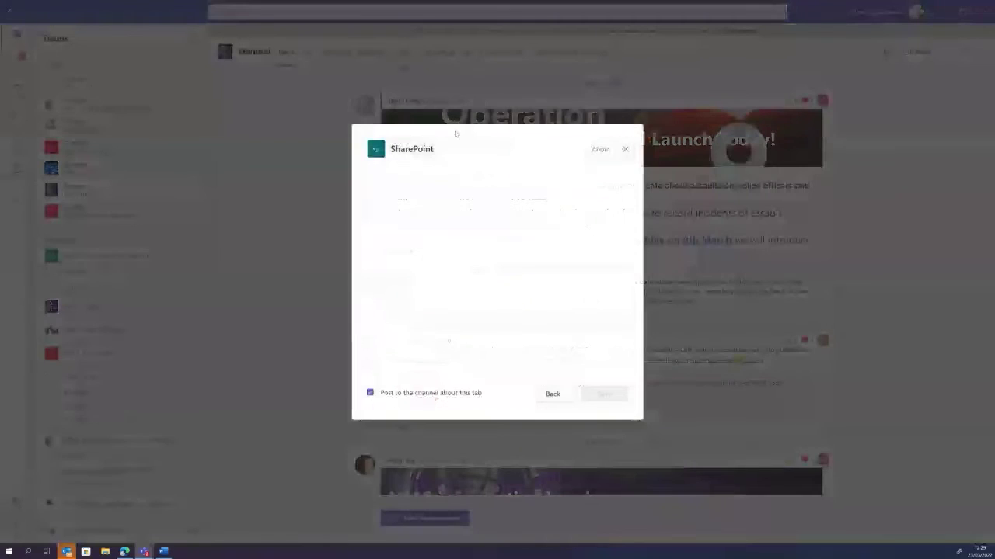
pyautogui.click(370, 392)
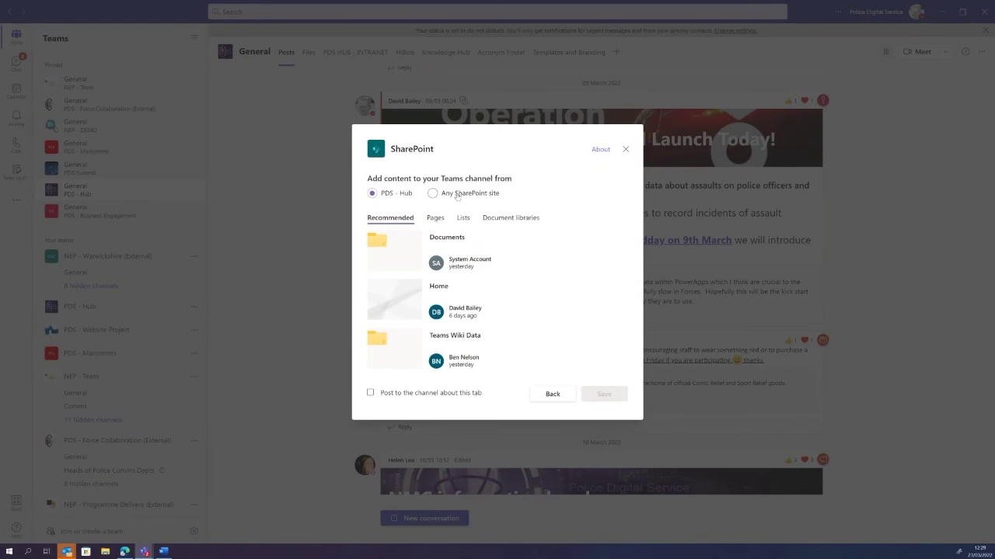
pyautogui.click(432, 192)
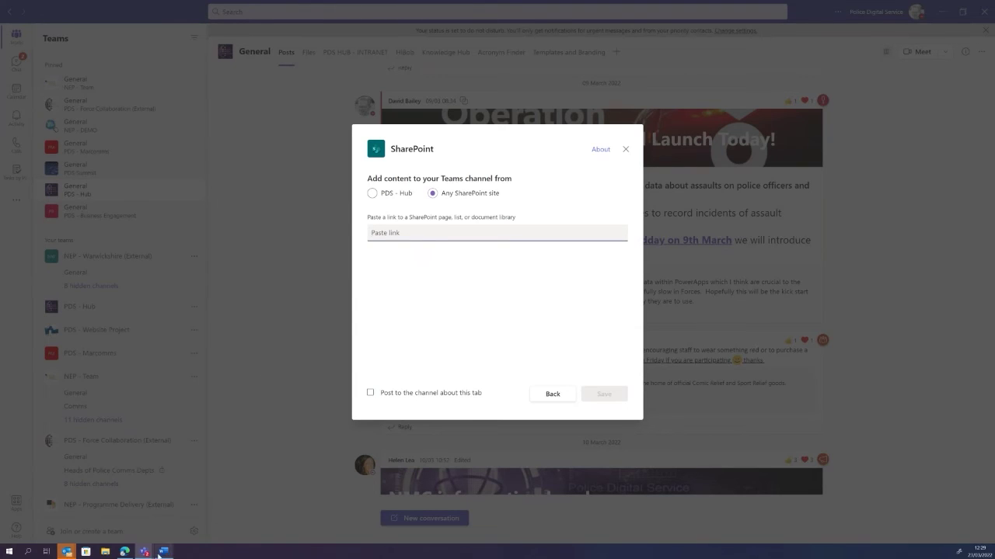
# - Switch to the browser and open the SharePoint start page in place of the Presenting on Teams page
pyautogui.click(124, 552)
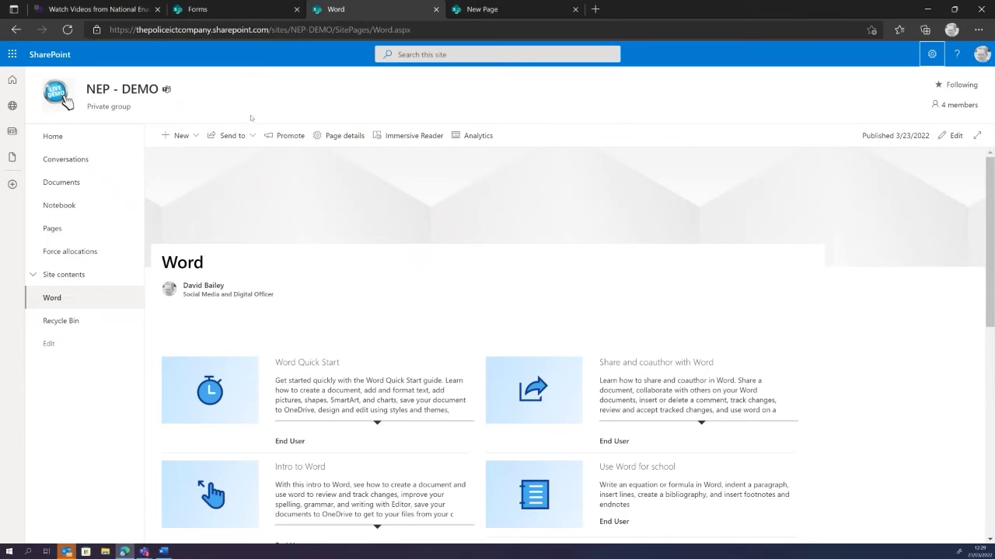
pyautogui.click(496, 14)
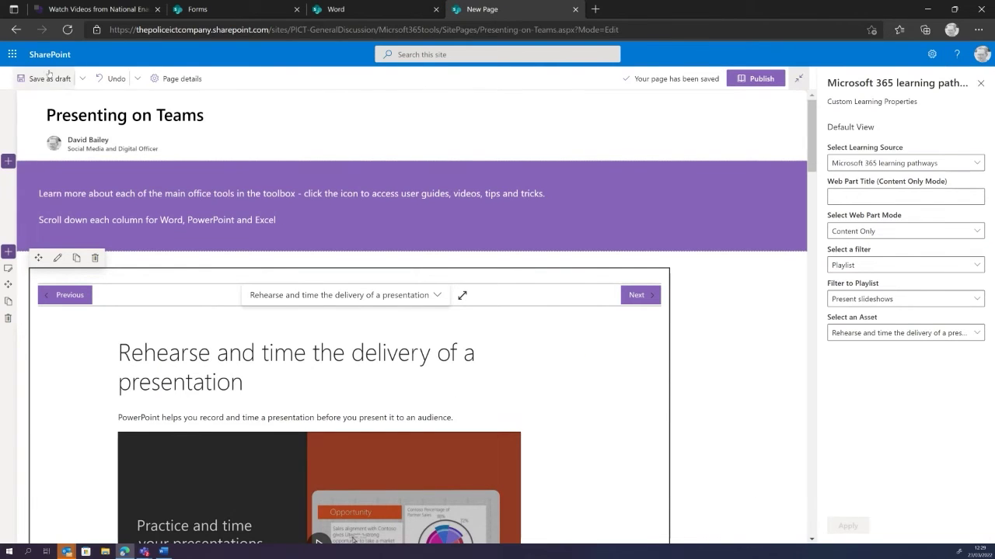
pyautogui.click(12, 54)
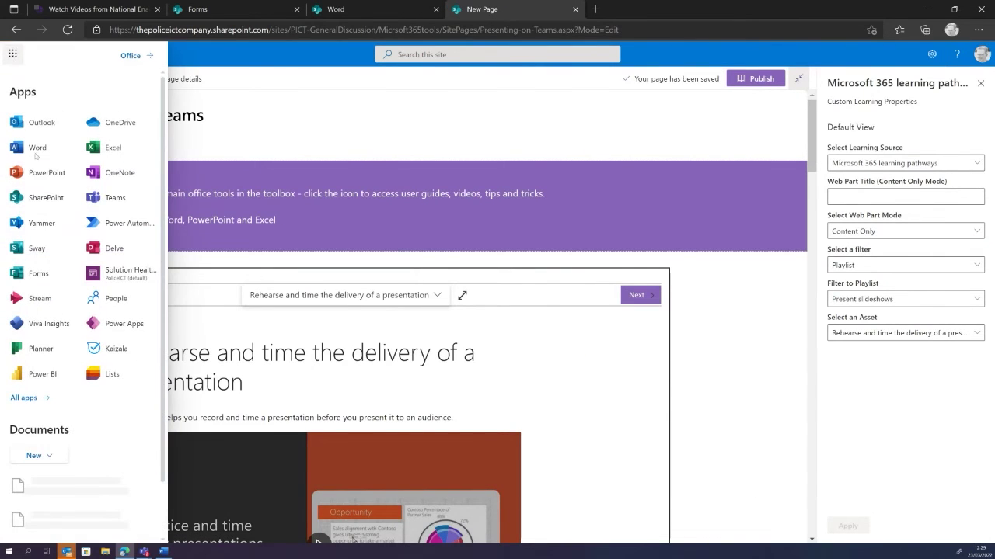
pyautogui.click(46, 198)
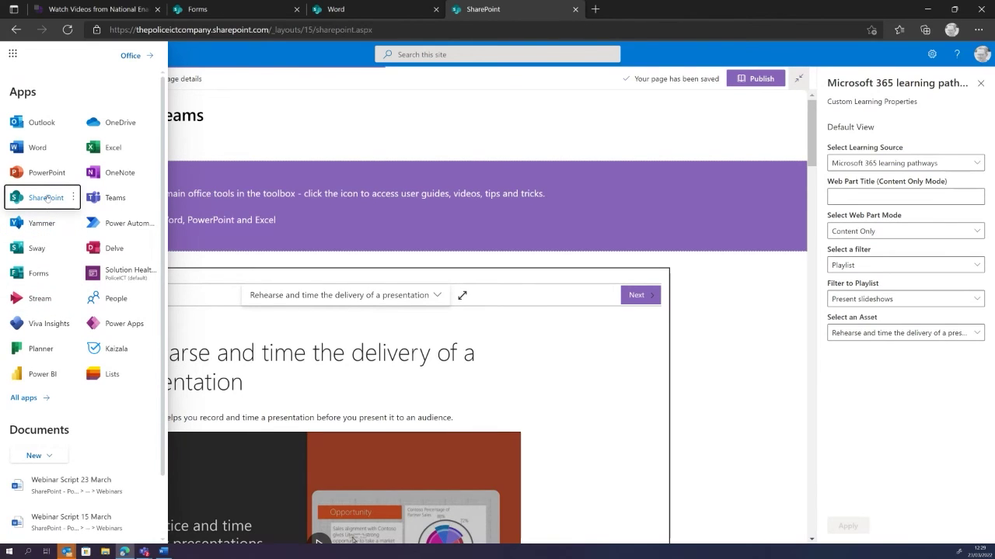
# - Find the Using Microsoft 365 site among the frequent sites, open it and copy its web address
pyautogui.scroll(-5, 187, 203)
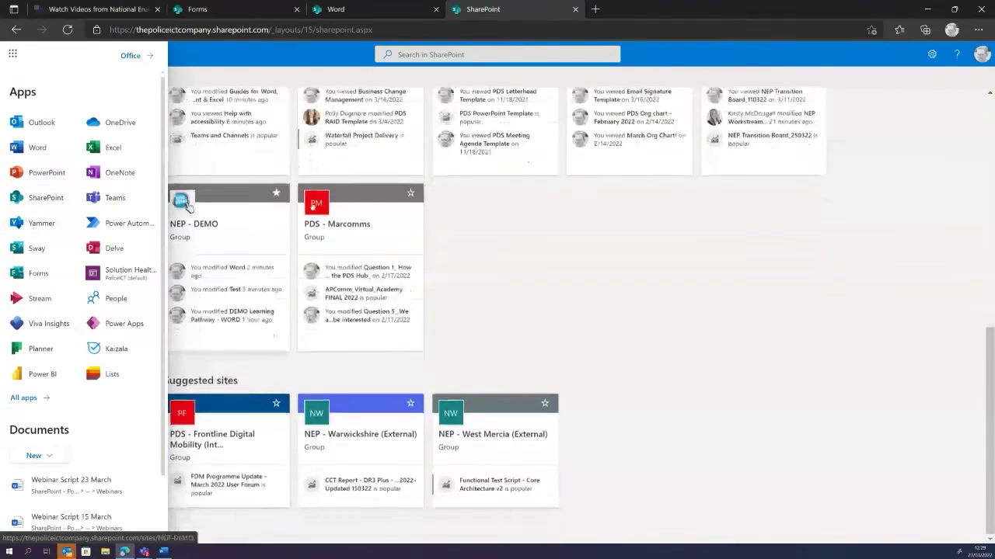
pyautogui.click(698, 270)
pyautogui.scroll(5, 605, 261)
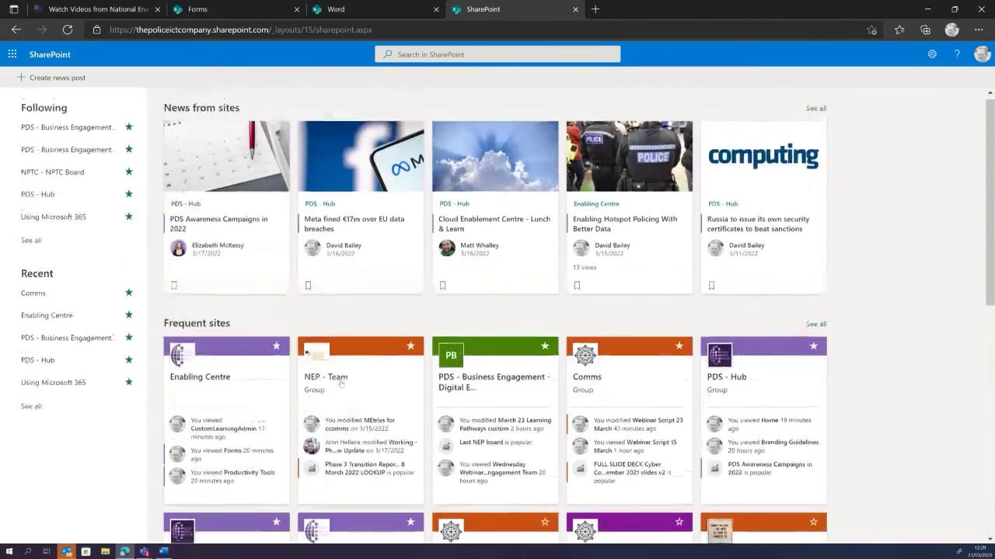
pyautogui.scroll(-5, 294, 421)
pyautogui.scroll(6, 233, 373)
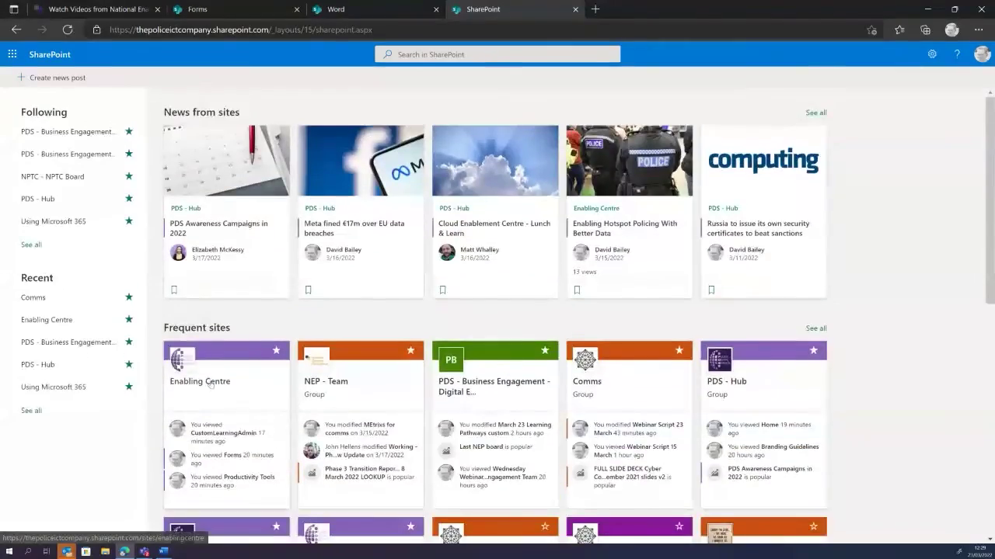
pyautogui.scroll(-4, 187, 330)
pyautogui.scroll(-2, 228, 371)
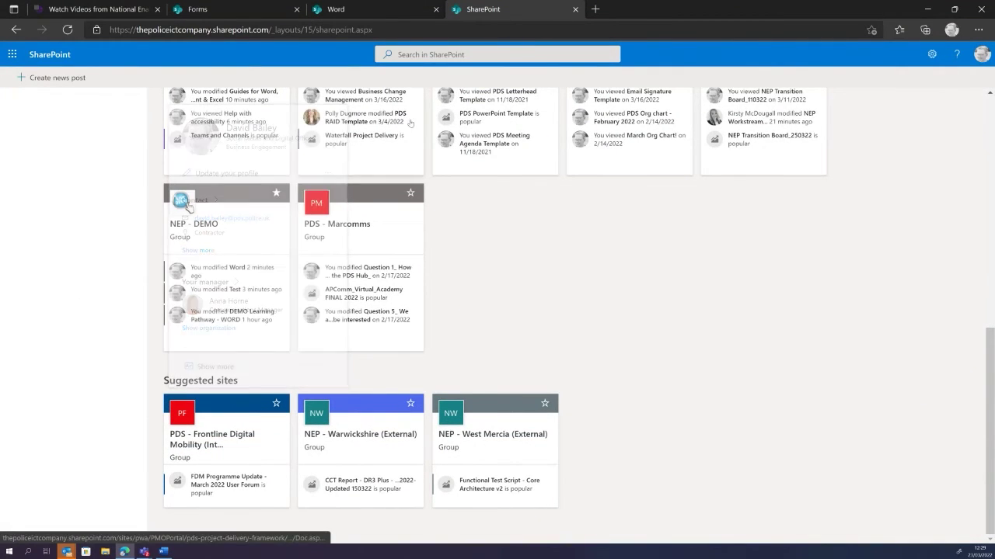
pyautogui.scroll(8, 226, 357)
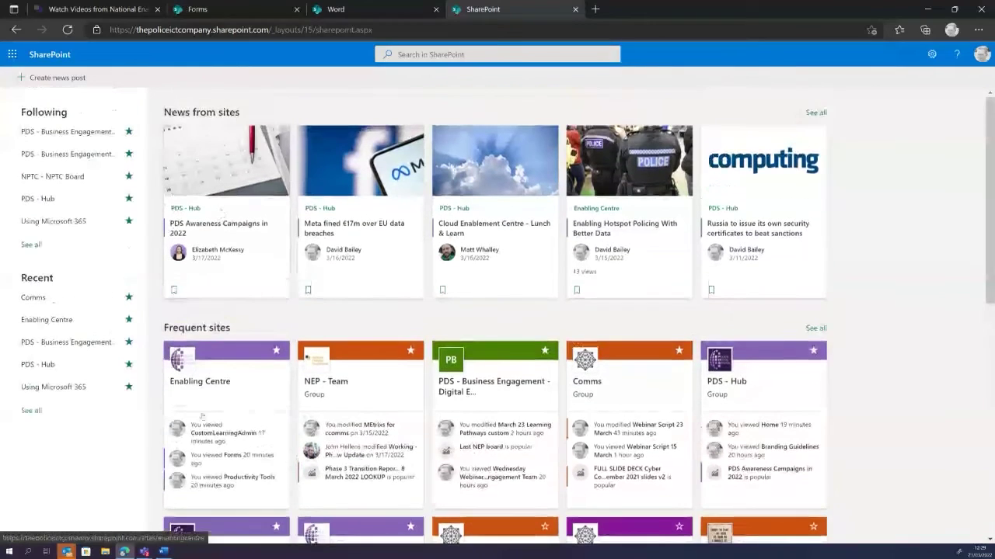
pyautogui.click(241, 532)
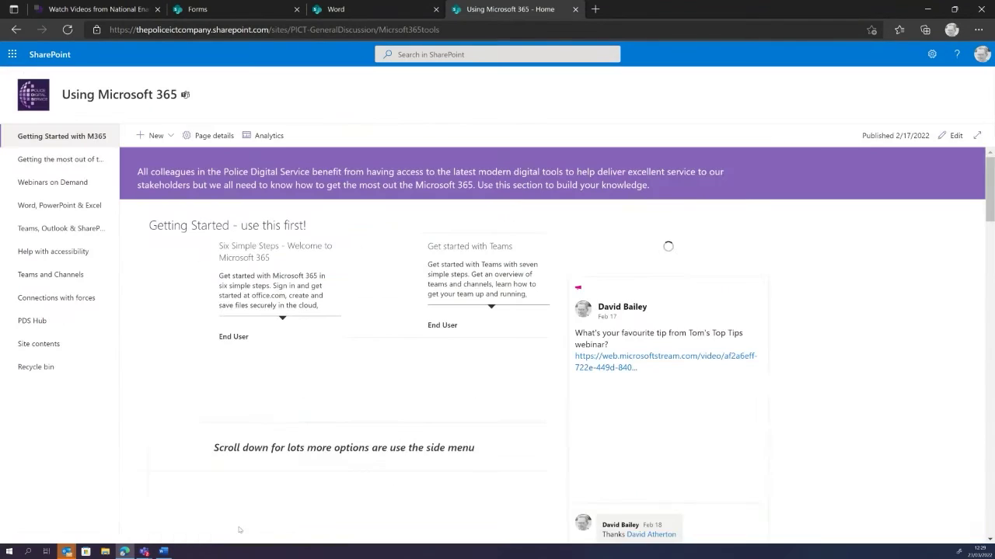
pyautogui.click(283, 32)
pyautogui.hotkey('ctrl', 'c')
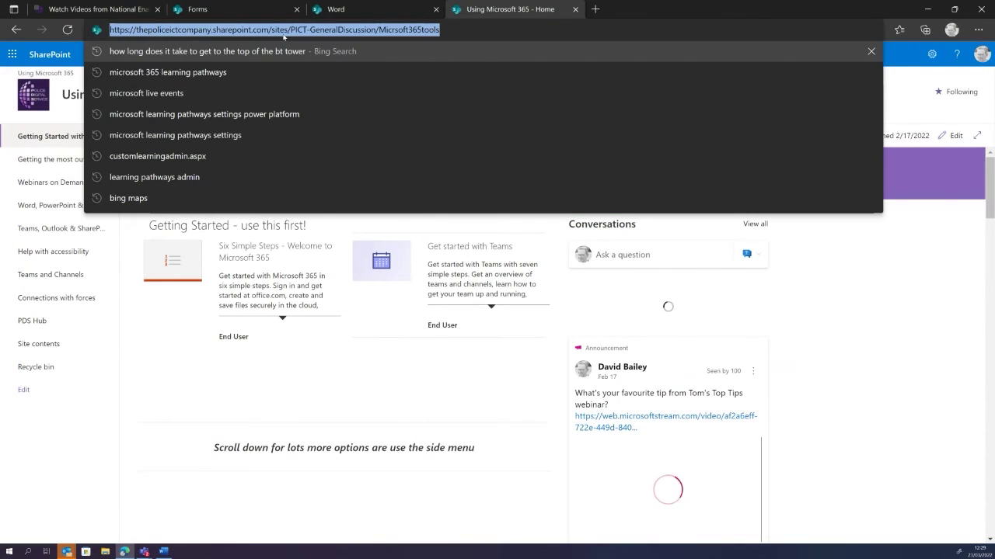
# - Return to Teams, paste the copied site address as the SharePoint tab's link and save the tab
pyautogui.click(144, 552)
pyautogui.click(109, 503)
pyautogui.hotkey('ctrl', 'v')
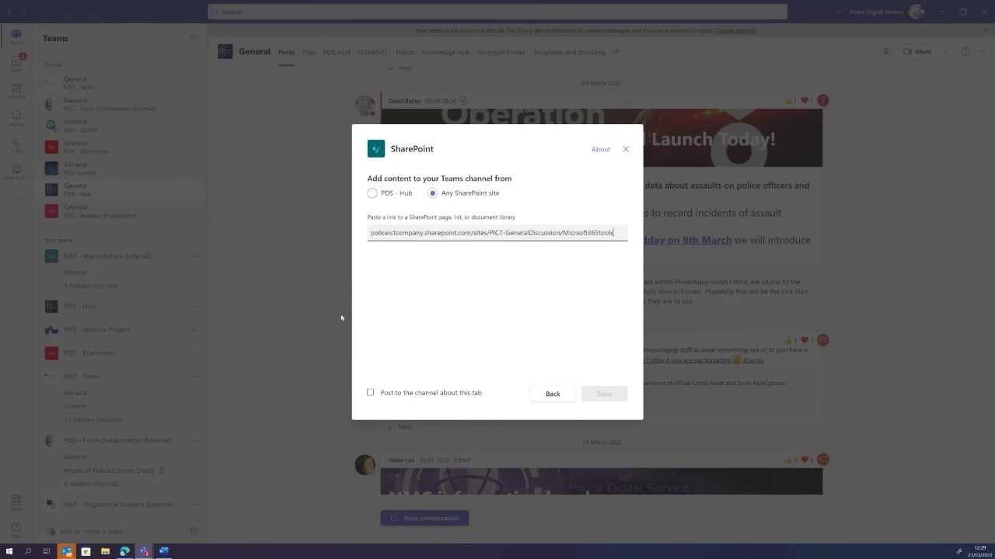
pyautogui.click(605, 395)
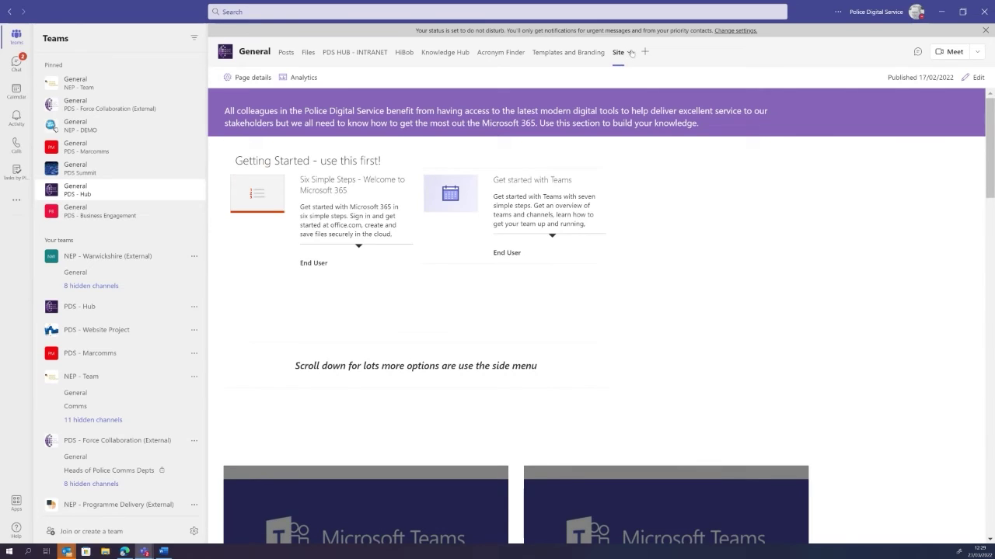
# - Rename the channel's Site tab as Using M365 Guide
pyautogui.click(631, 52)
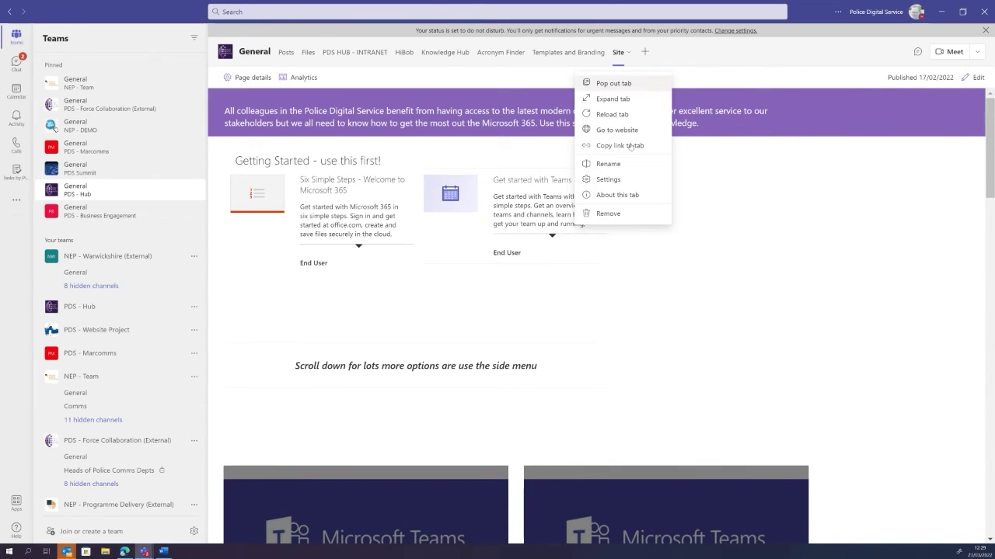
pyautogui.click(618, 166)
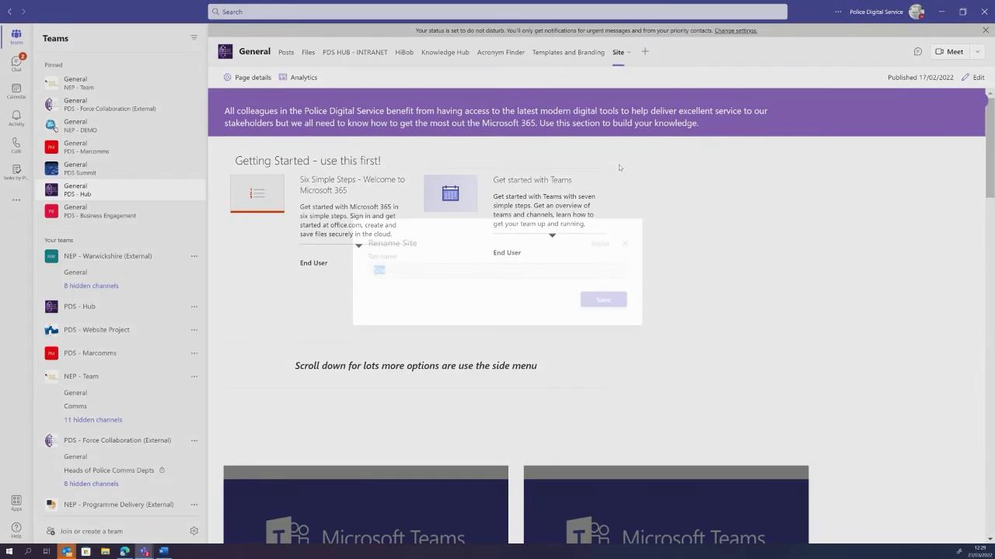
pyautogui.write('Using M')
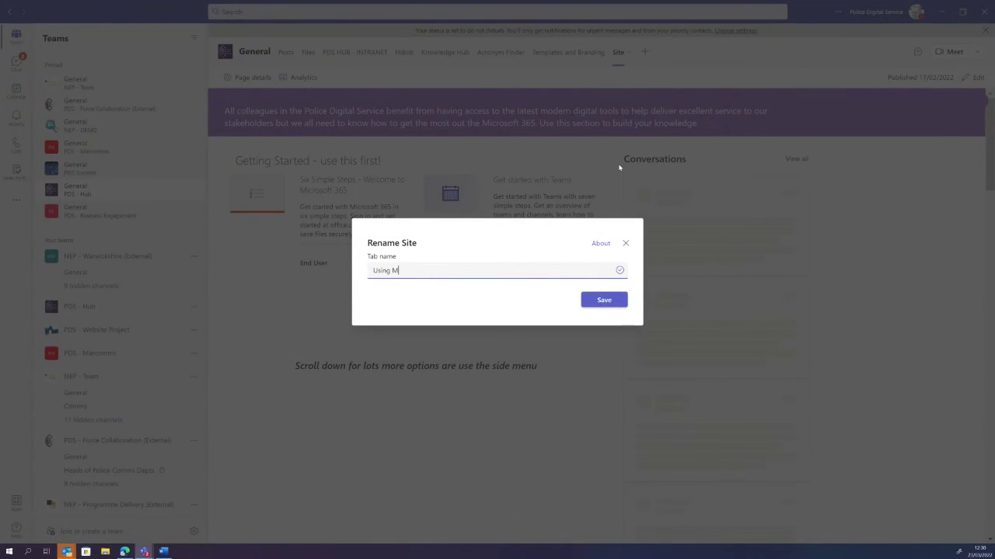
pyautogui.write('365 Guide')
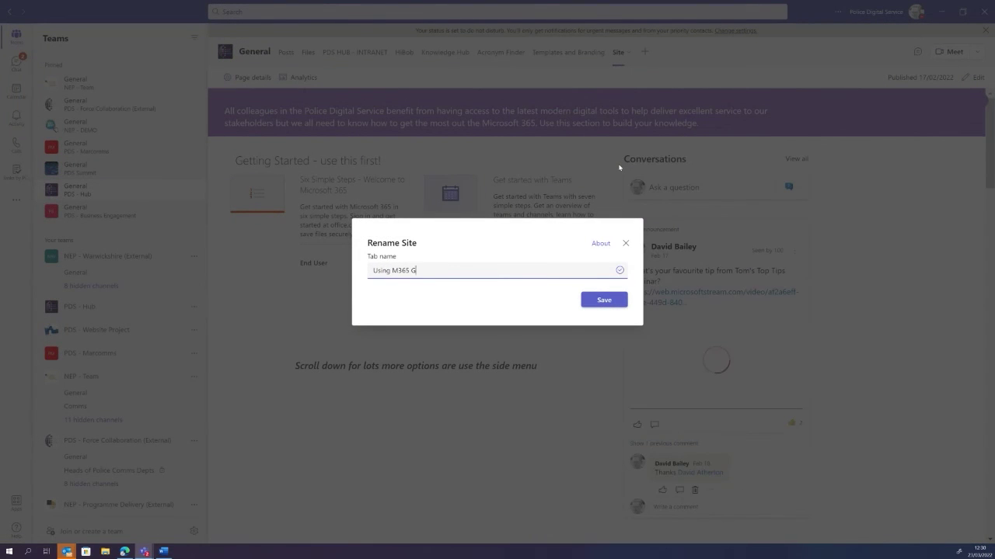
pyautogui.press('Return')
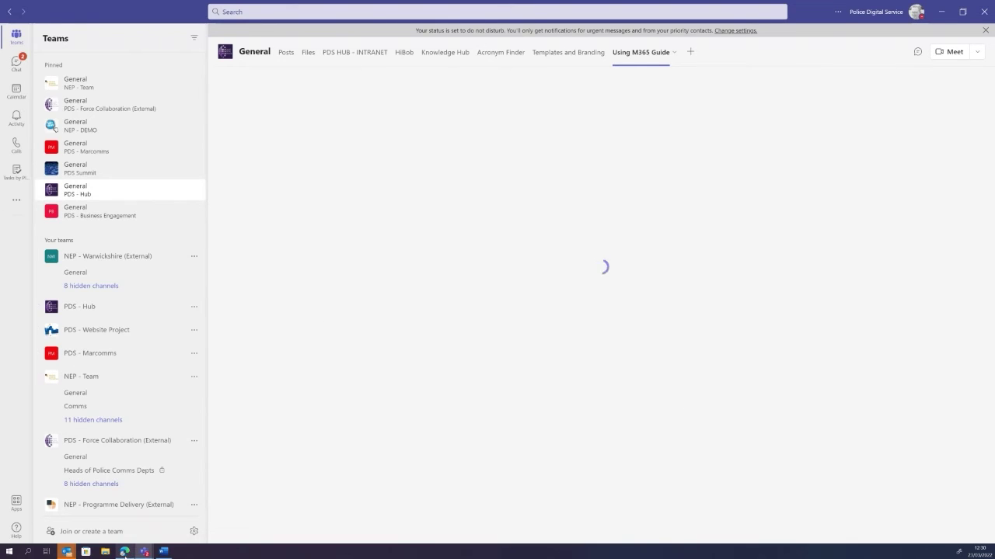
# - Switch to the browser and bring up the Word page of the NEP - DEMO site from the open pages
pyautogui.click(126, 552)
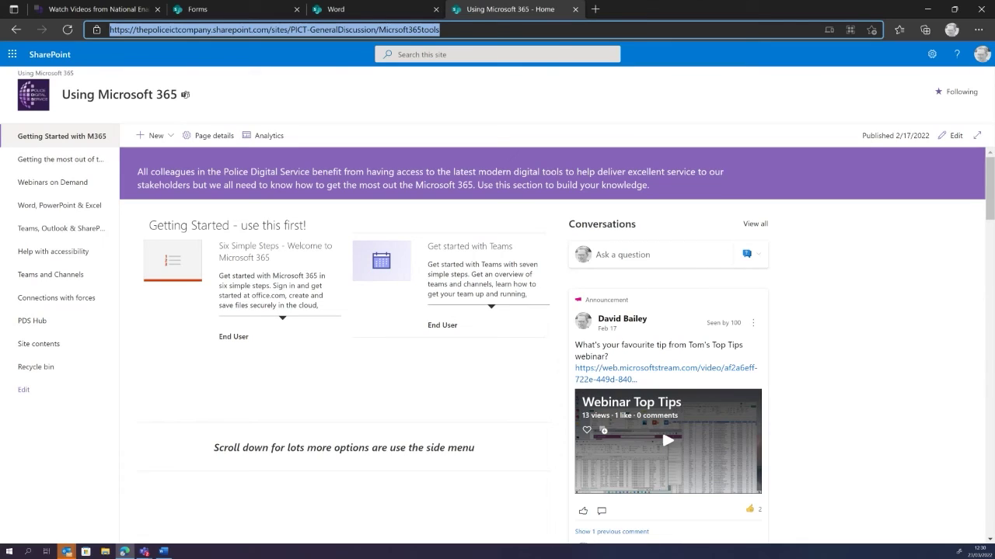
pyautogui.hotkey('alt', 'Tab')
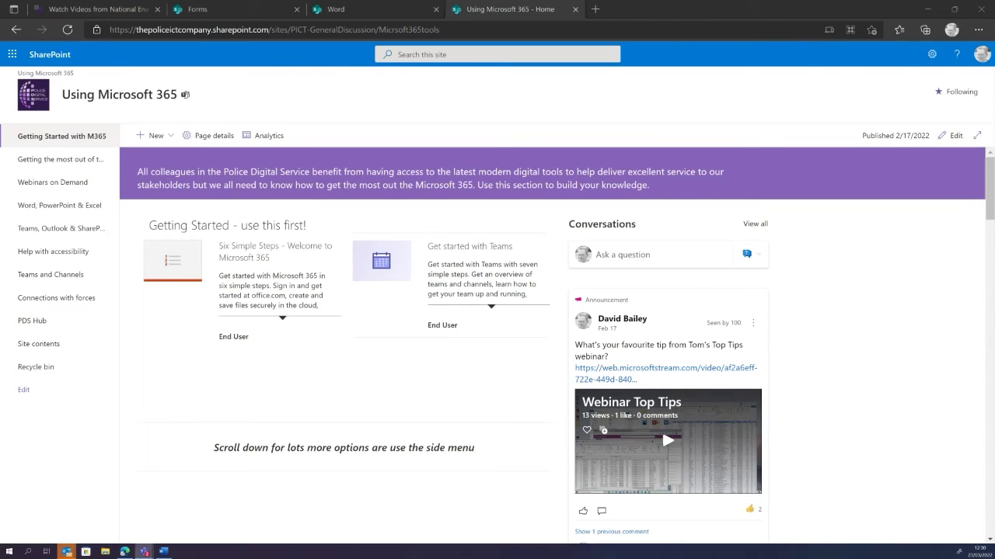
pyautogui.click(363, 8)
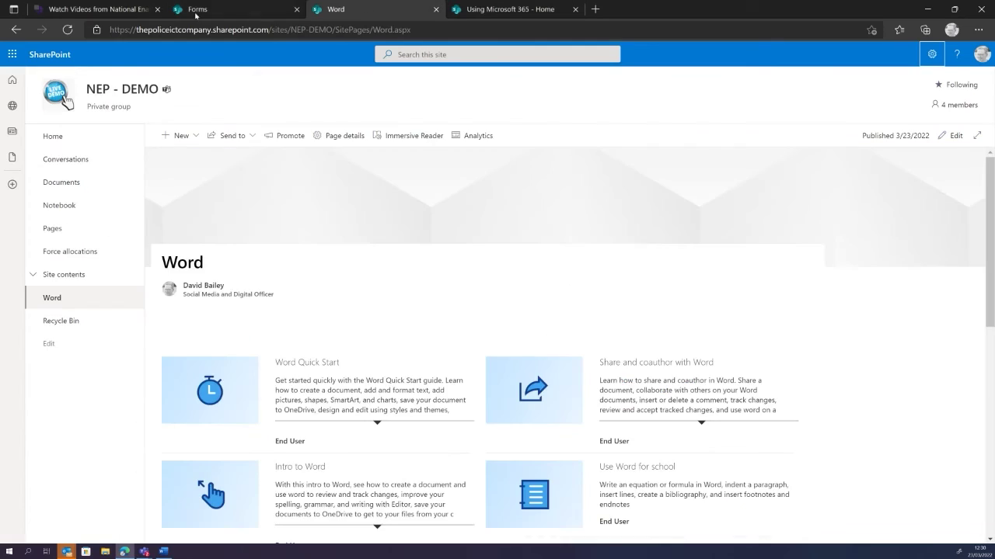
pyautogui.click(233, 9)
pyautogui.click(497, 11)
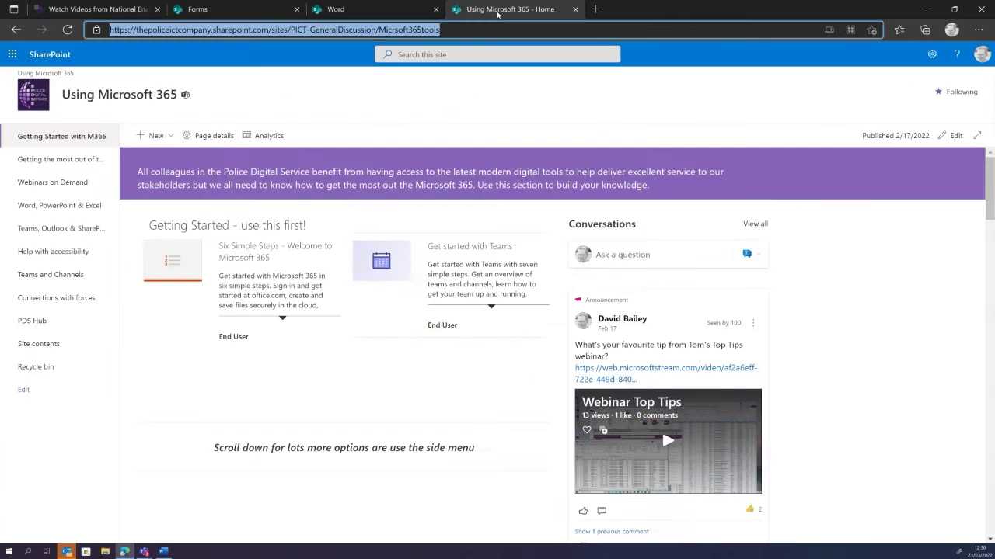
pyautogui.click(117, 9)
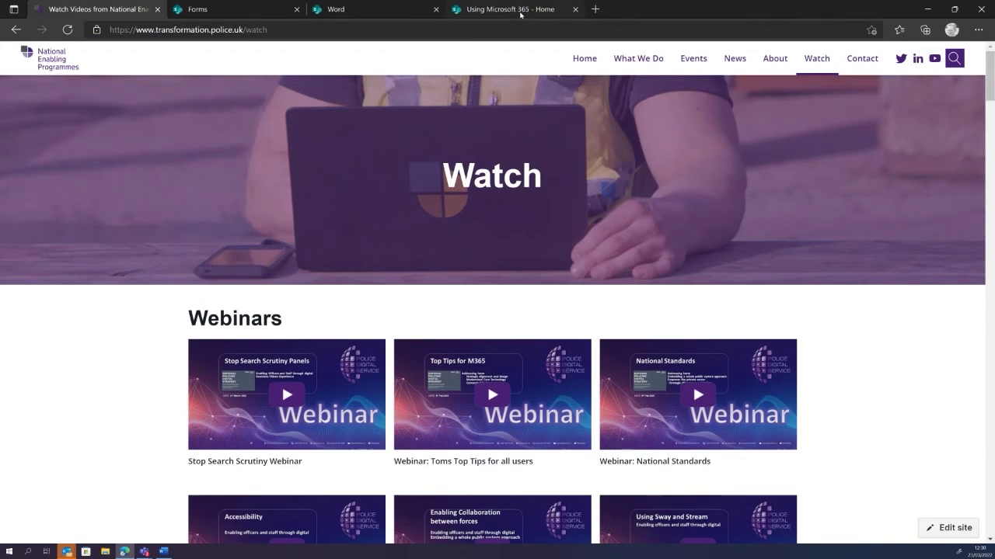
pyautogui.click(505, 9)
pyautogui.click(372, 17)
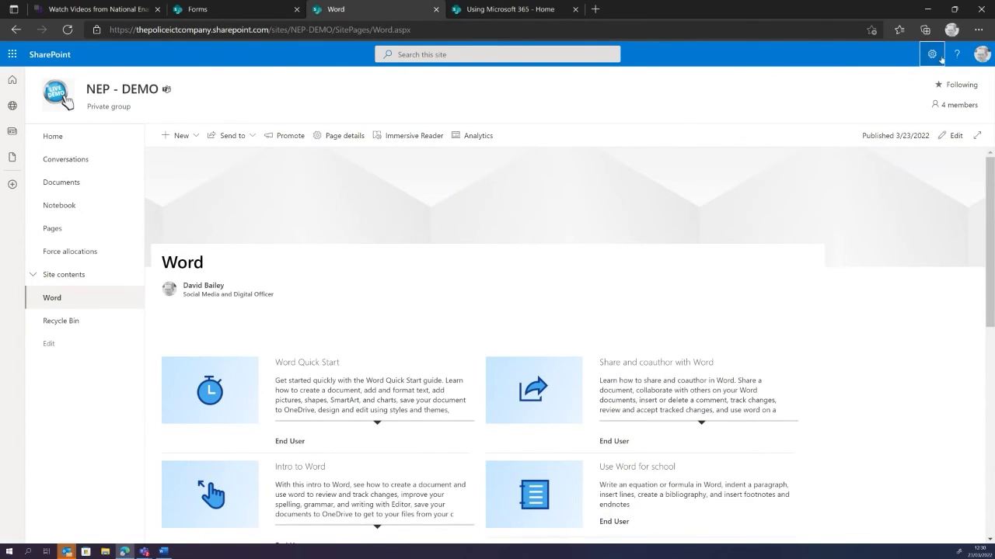
# - Put the Word page into edit mode and add a Quick links web part in the section below the learning pathways
pyautogui.click(954, 136)
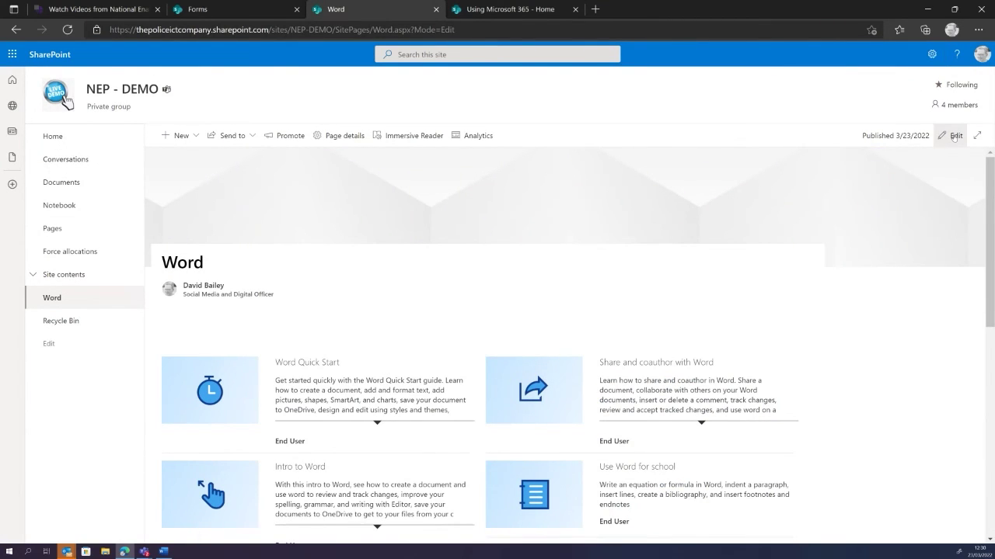
pyautogui.moveTo(117, 183)
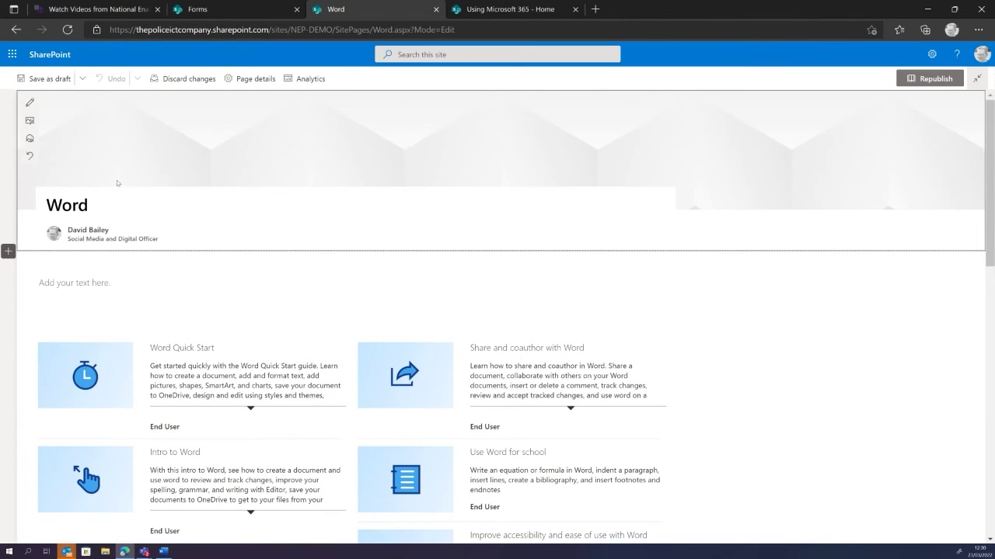
pyautogui.scroll(-7, 508, 213)
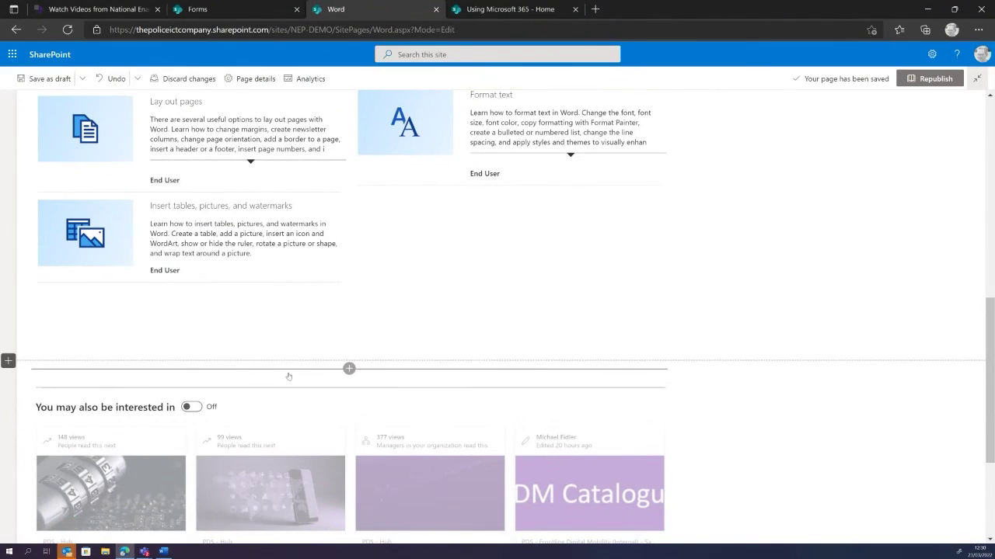
pyautogui.click(349, 368)
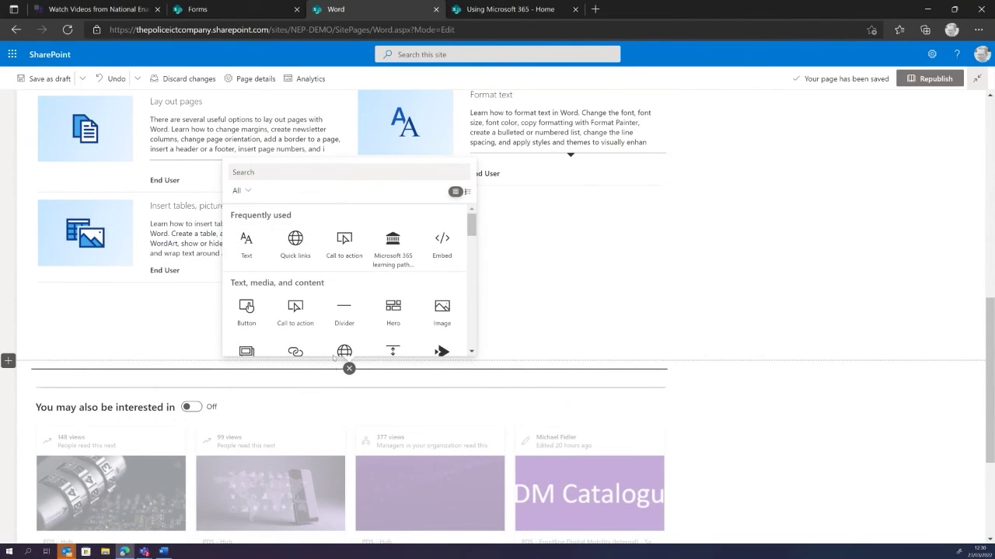
pyautogui.click(295, 241)
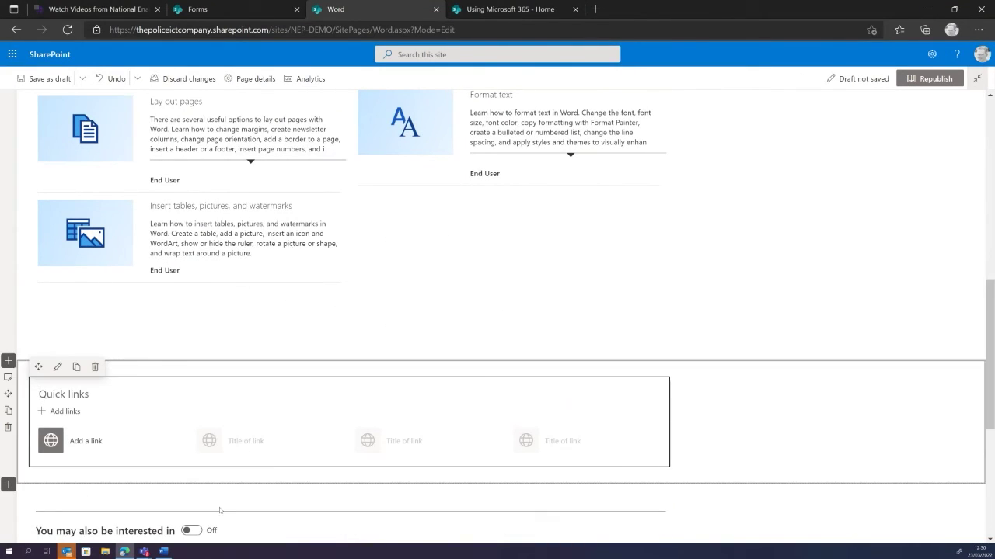
# - Search the web for "microsoft 365 learning pathways" in a new browser tab
pyautogui.click(595, 8)
pyautogui.write('micer')
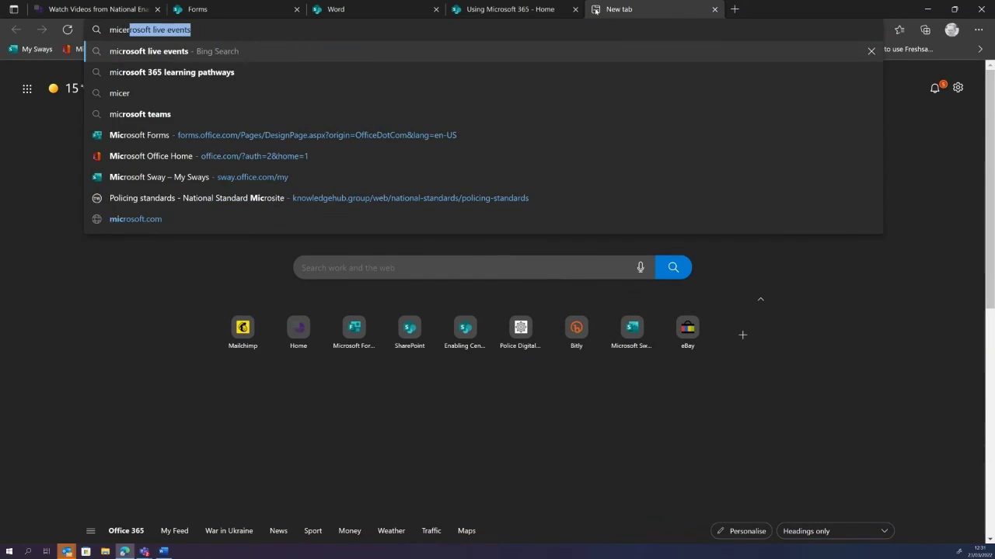
pyautogui.press('BackSpace')
pyautogui.press('BackSpace')
pyautogui.press('BackSpace')
pyautogui.write('rops')
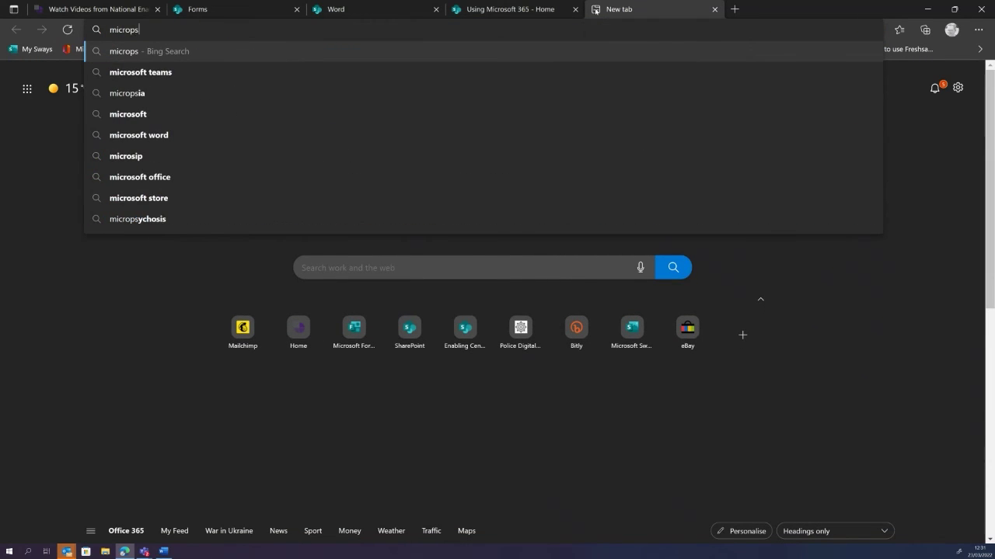
pyautogui.press('BackSpace')
pyautogui.press('BackSpace')
pyautogui.write('sof')
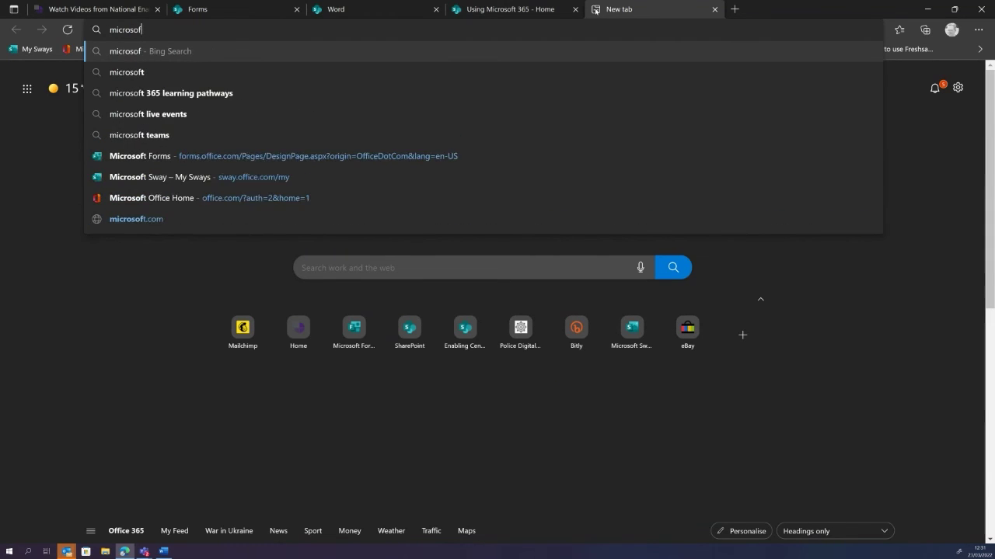
pyautogui.write('t')
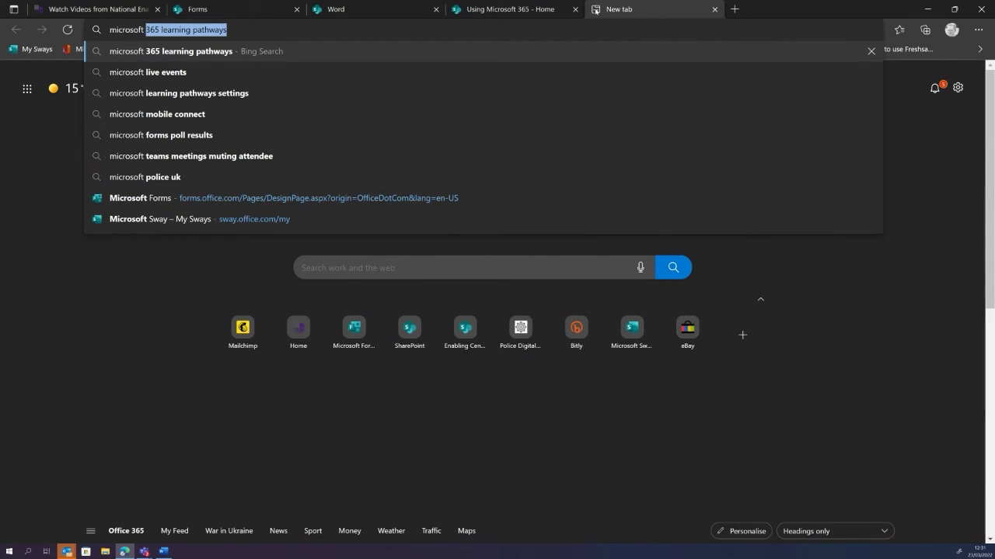
pyautogui.press('Right')
pyautogui.press('Return')
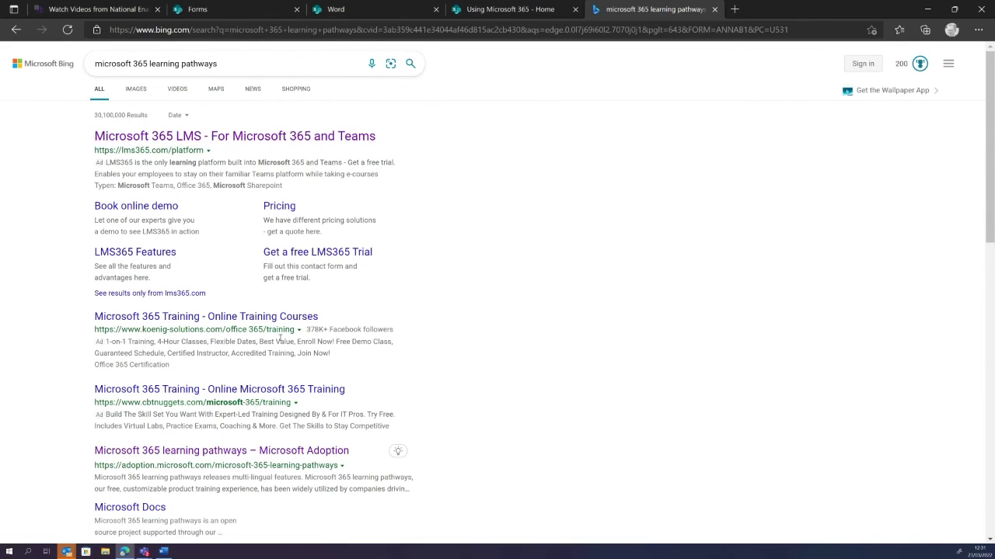
# - Open the Microsoft 365 learning pathways – Microsoft Adoption result and copy its web address
pyautogui.click(268, 453)
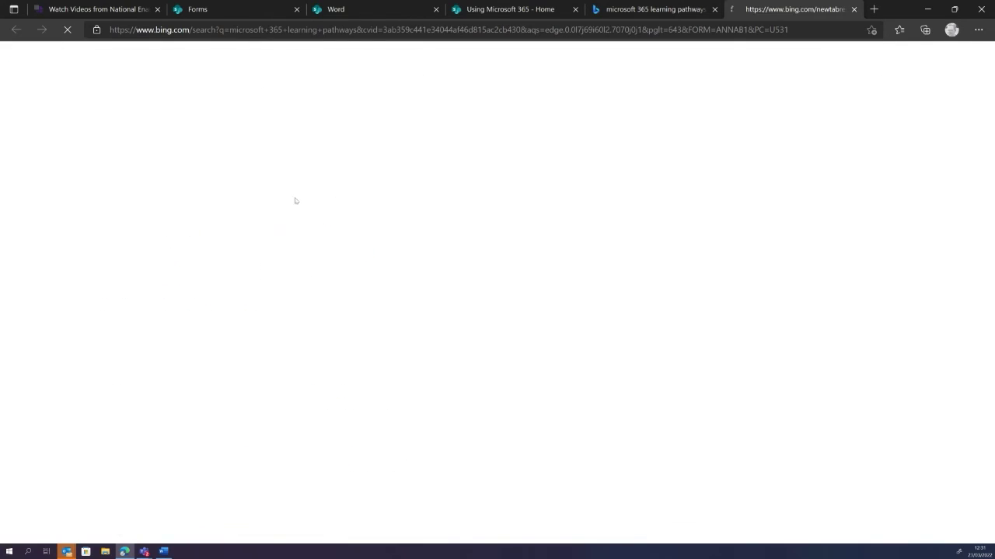
pyautogui.click(396, 32)
pyautogui.hotkey('ctrl', 'c')
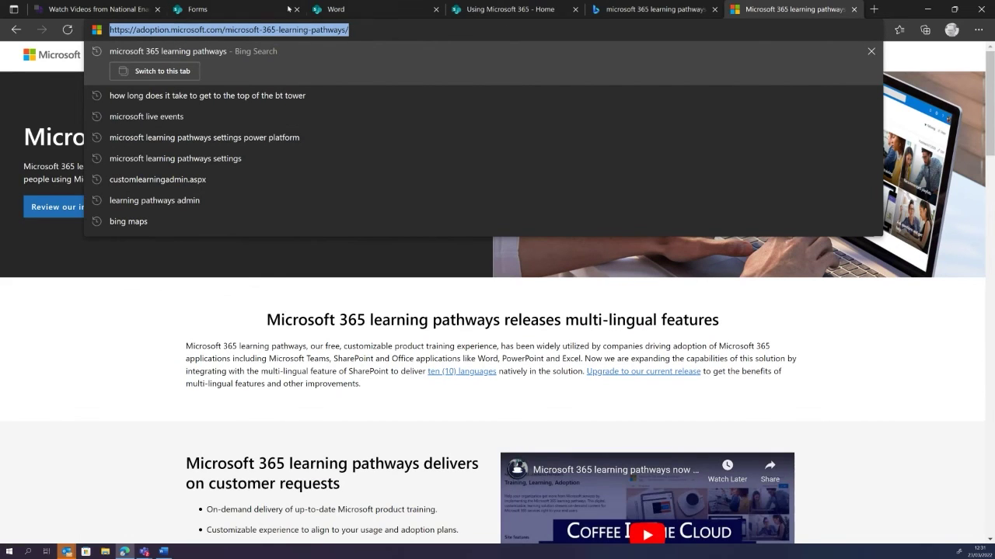
pyautogui.click(538, 10)
pyautogui.click(633, 9)
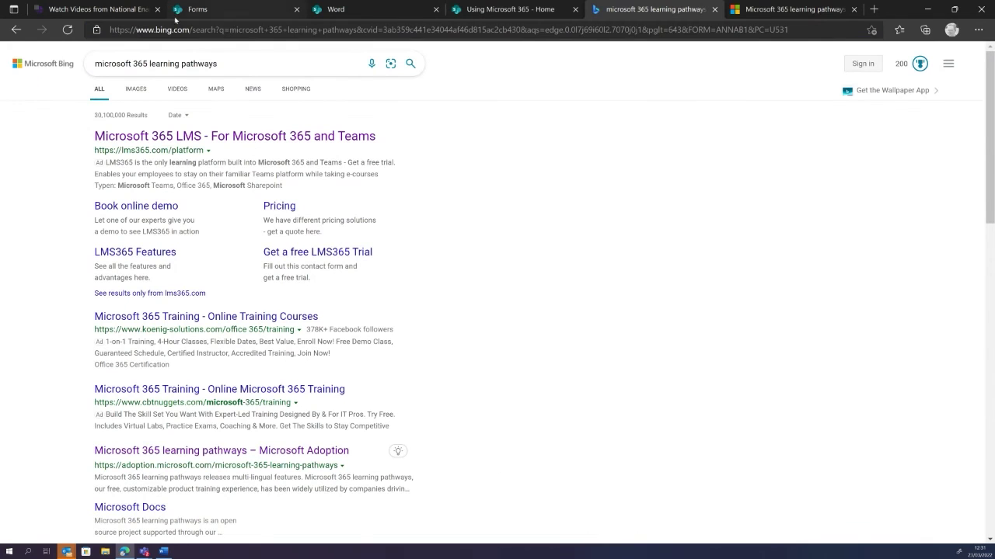
pyautogui.click(338, 9)
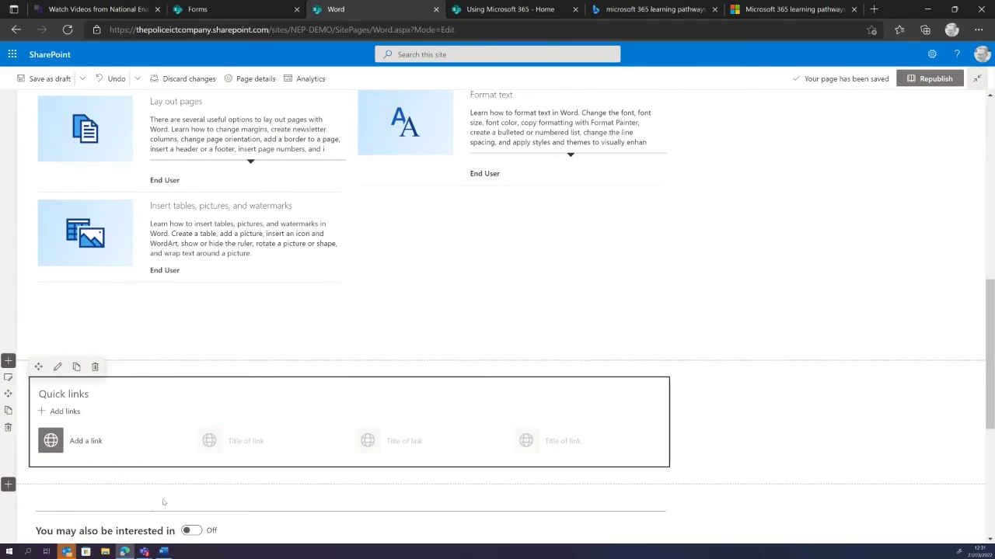
pyautogui.click(89, 443)
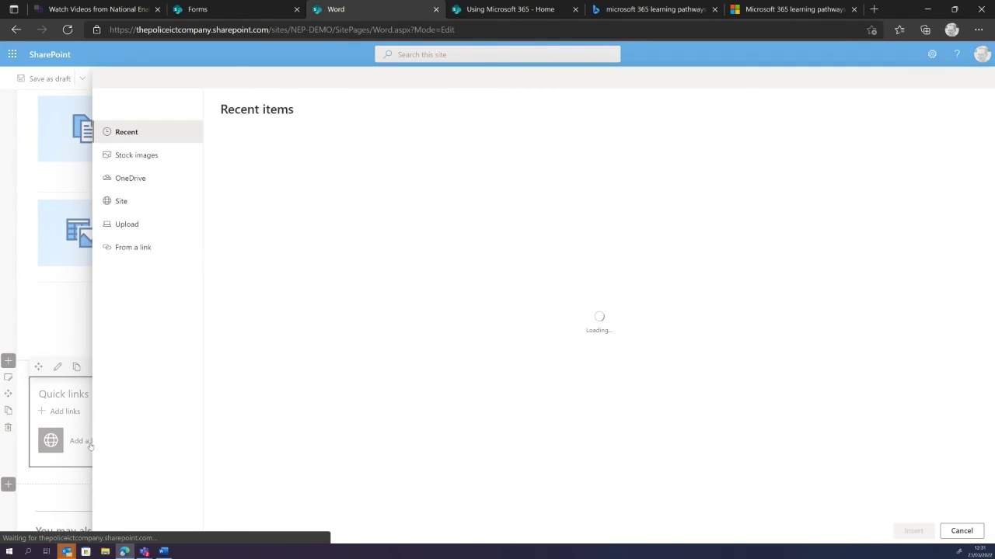
pyautogui.click(132, 247)
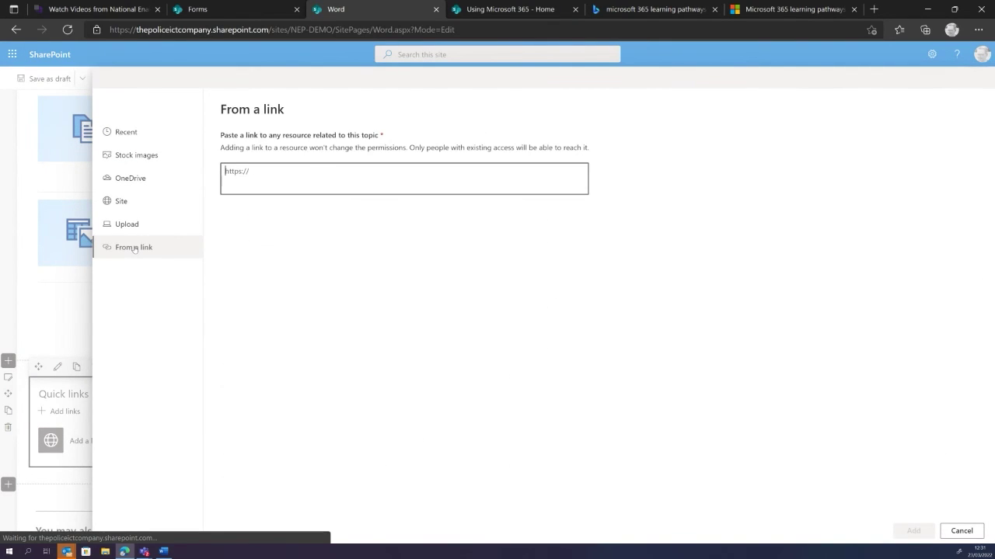
pyautogui.hotkey('ctrl', 'v')
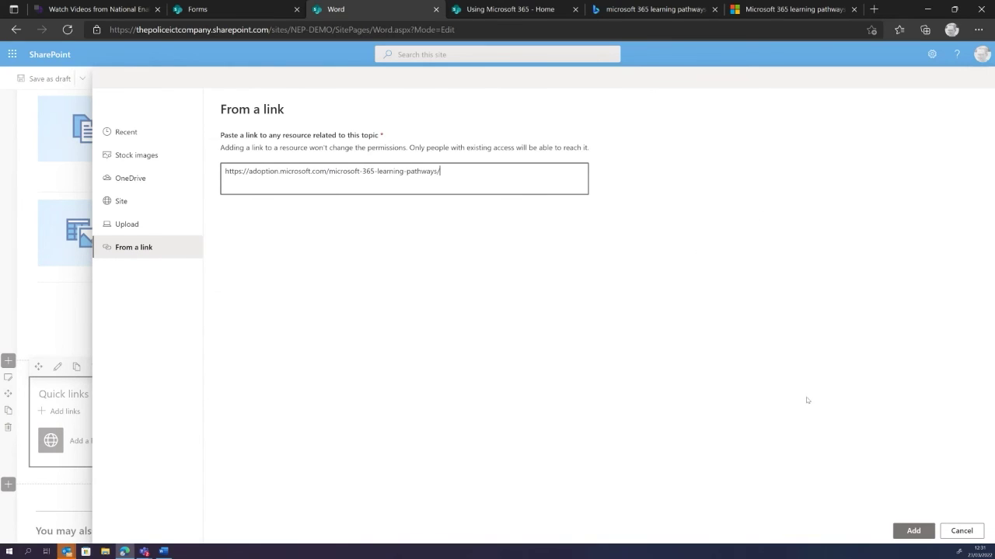
pyautogui.click(913, 531)
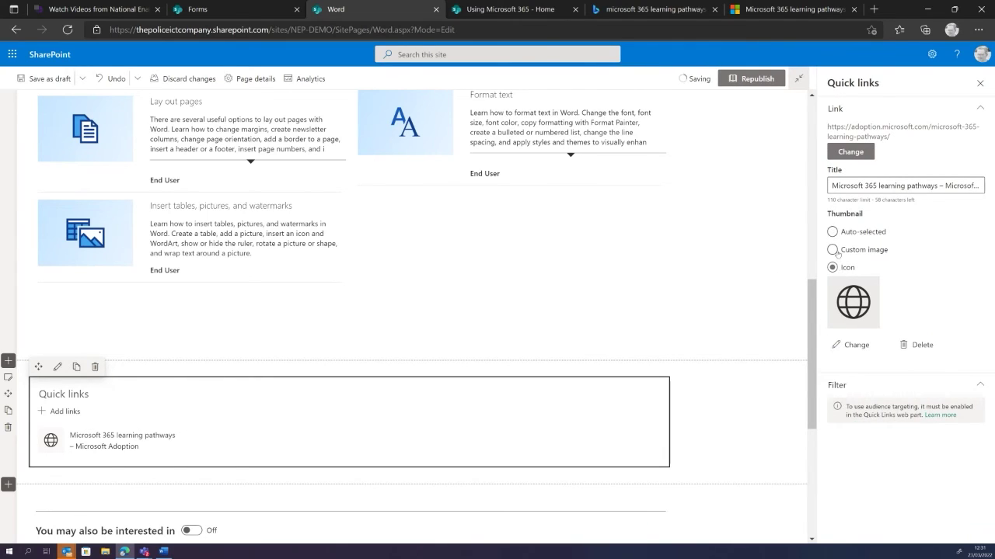
# - Try the custom image option for the quick link's thumbnail, going back to the icon option
pyautogui.click(833, 249)
pyautogui.click(859, 185)
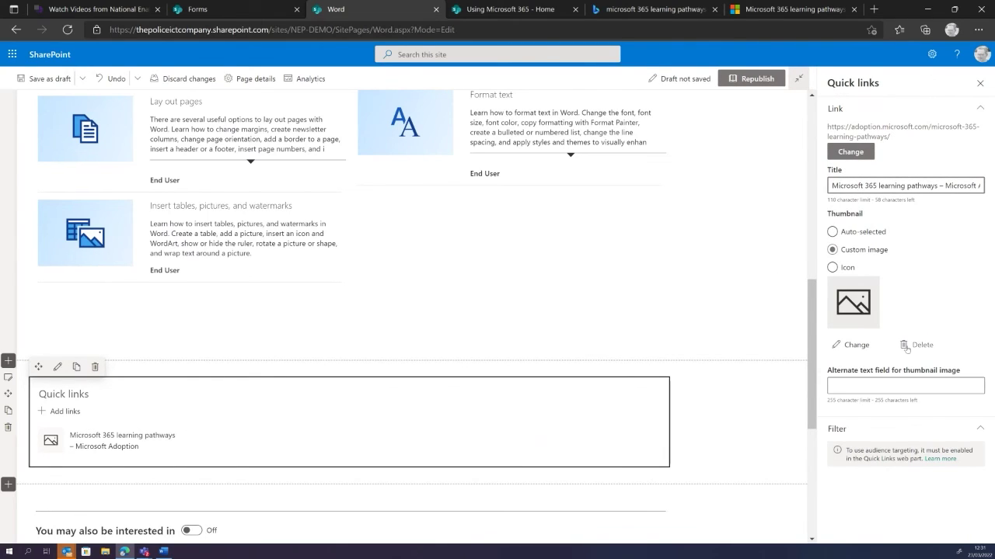
pyautogui.click(834, 267)
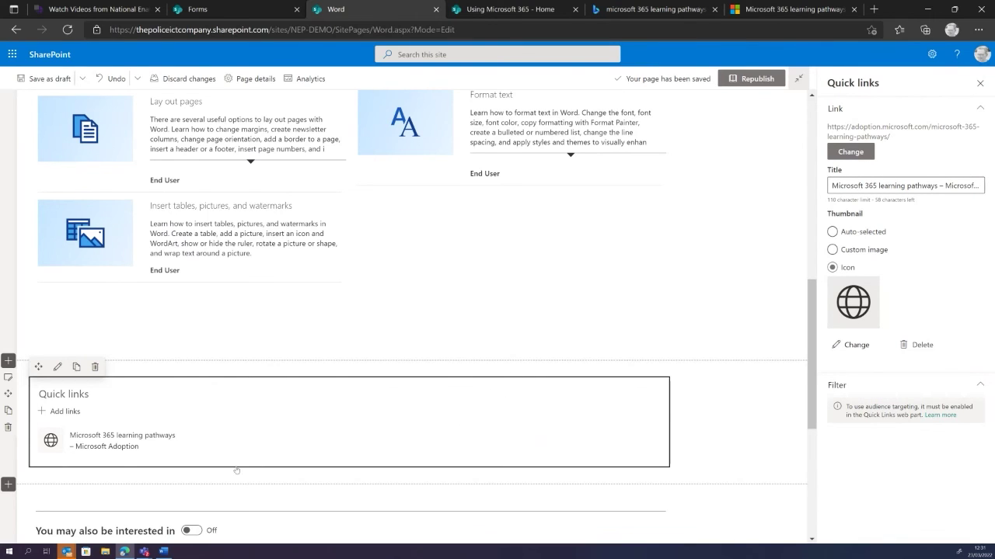
# - Change the quick link's thumbnail icon to addfriend
pyautogui.click(852, 344)
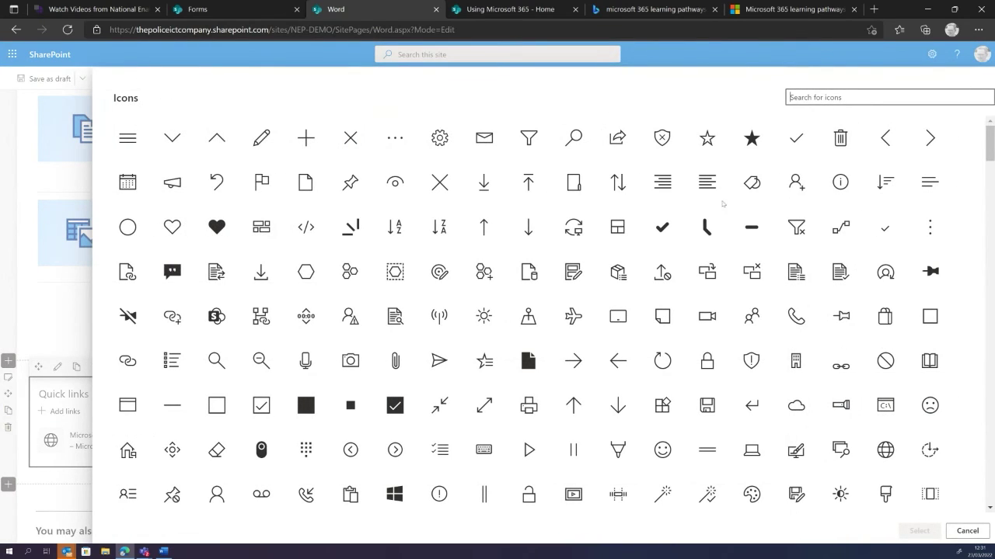
pyautogui.click(796, 184)
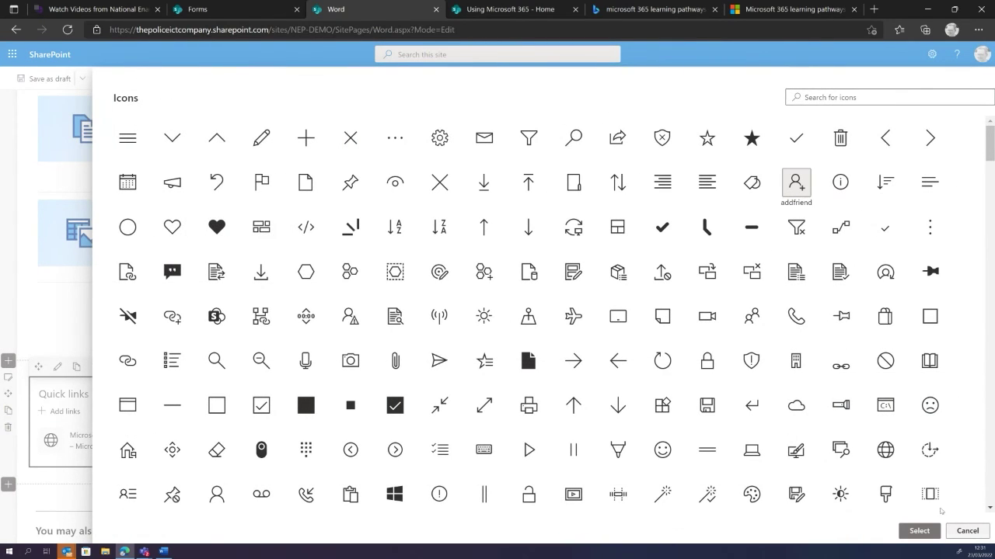
pyautogui.click(919, 532)
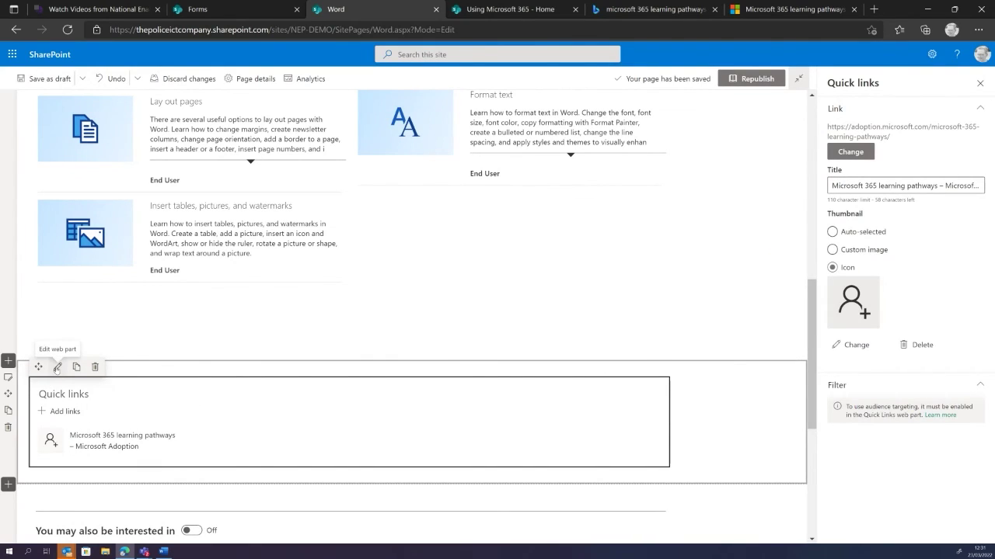
# - Try the Grid, Tiles with large icons, Button and List layouts for the Quick links web part, going back to Compact
pyautogui.click(56, 366)
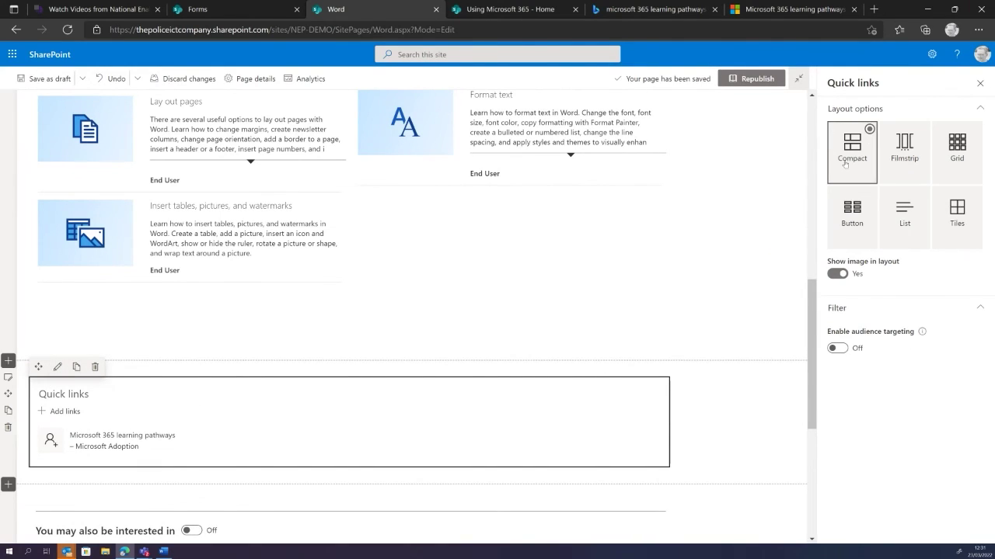
pyautogui.click(945, 158)
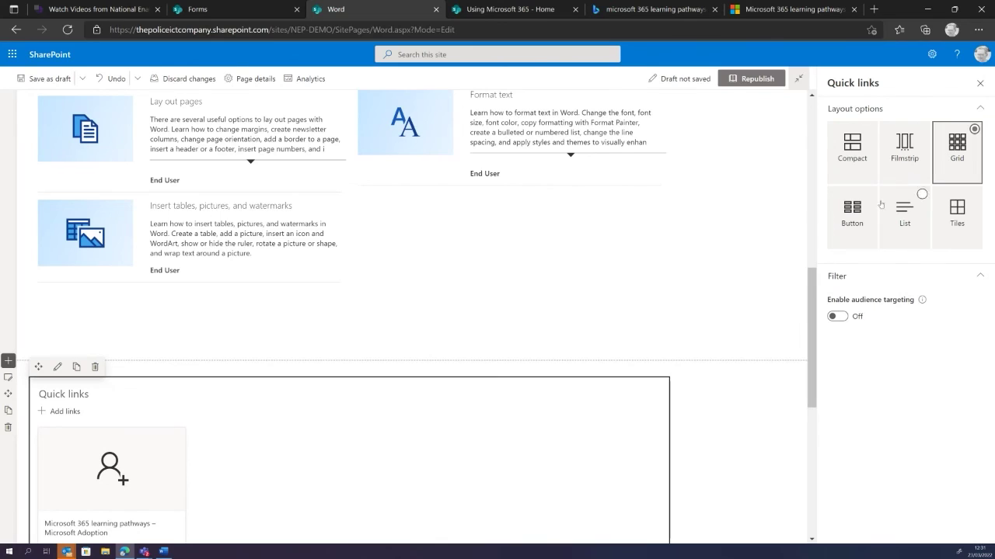
pyautogui.click(954, 231)
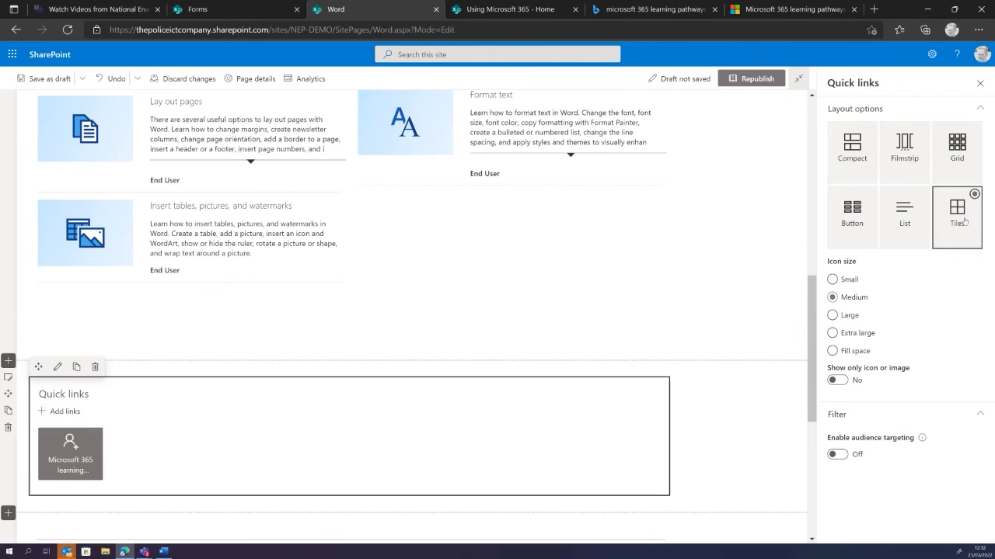
pyautogui.click(833, 315)
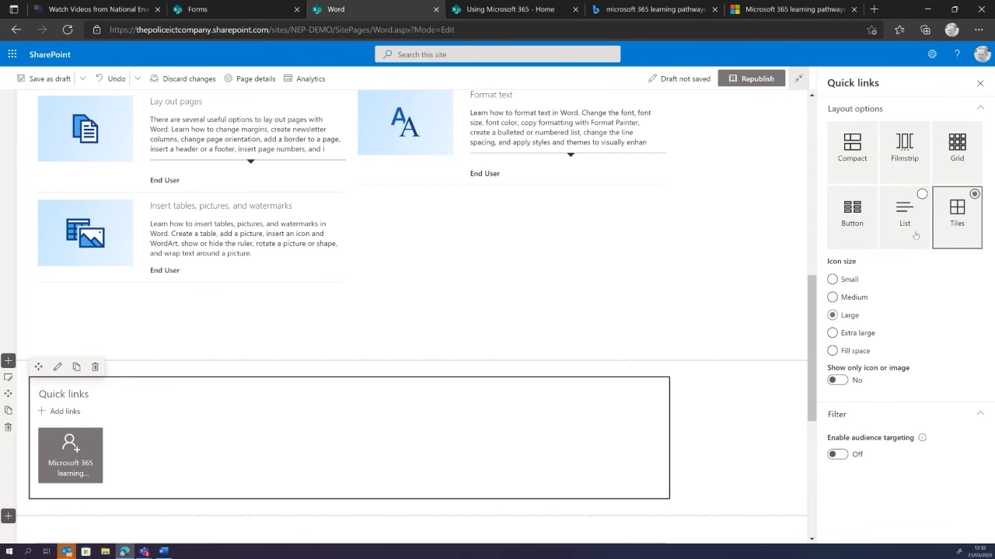
pyautogui.click(855, 216)
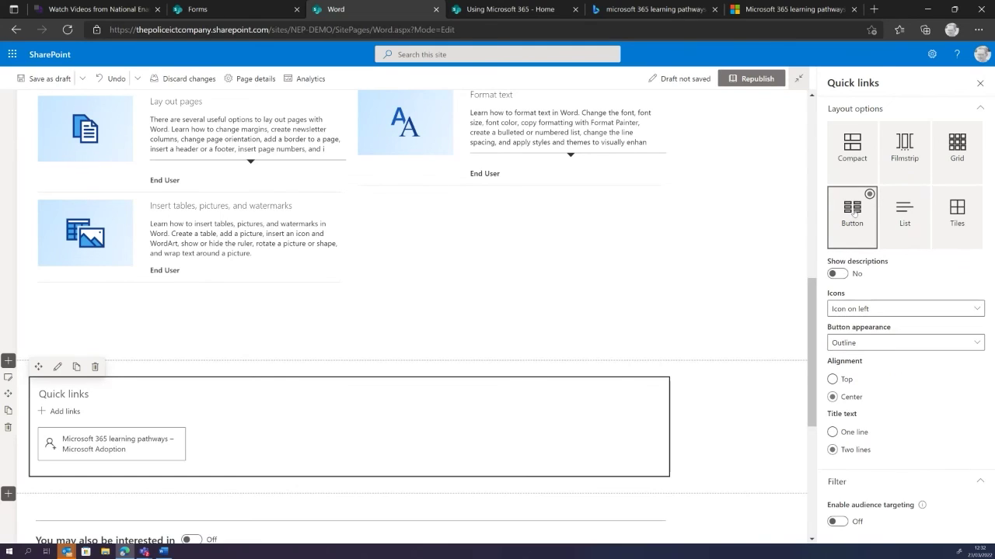
pyautogui.click(906, 216)
pyautogui.click(859, 152)
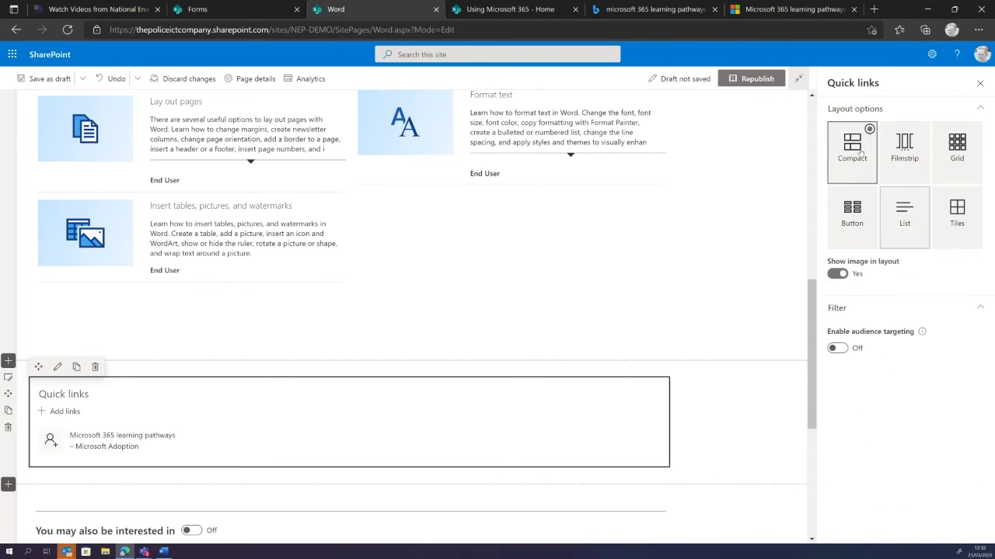
# - Republish the Word page with its new quick link and review the published page
pyautogui.click(750, 79)
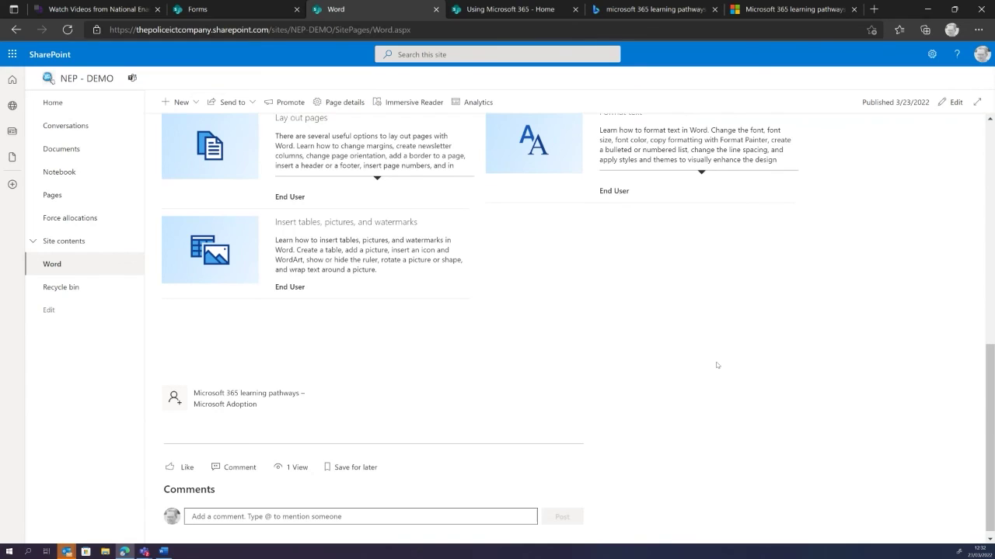
pyautogui.scroll(6, 710, 366)
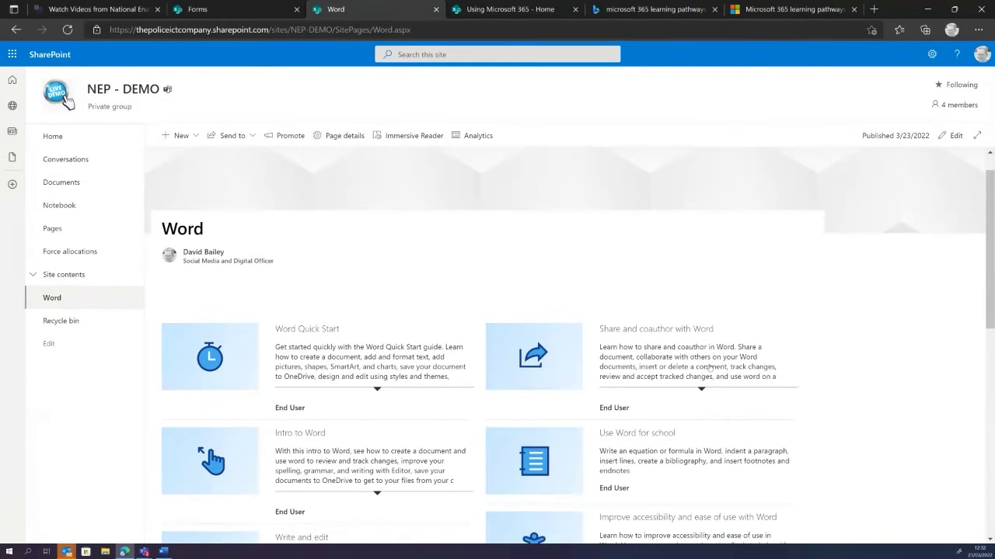